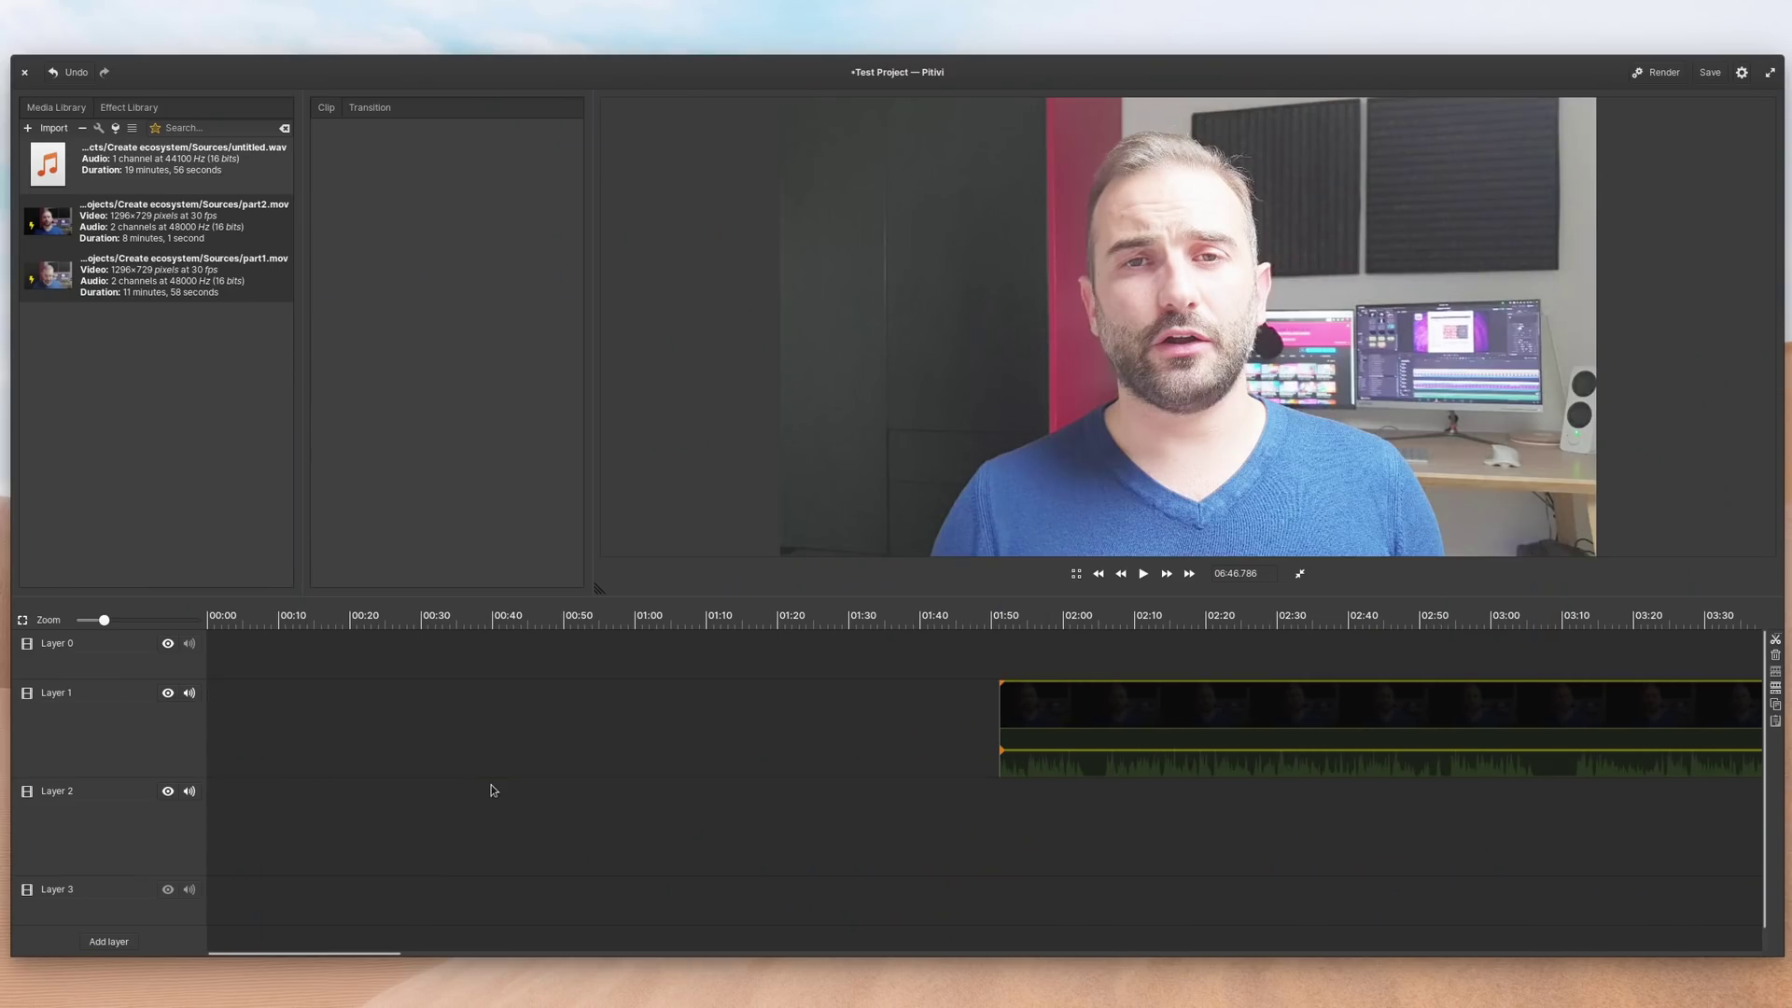
Move the Layer 1 clip to 00:00 and make it black-and-white with the Bw0R effect
drag(1095, 748, 299, 720)
click(370, 716)
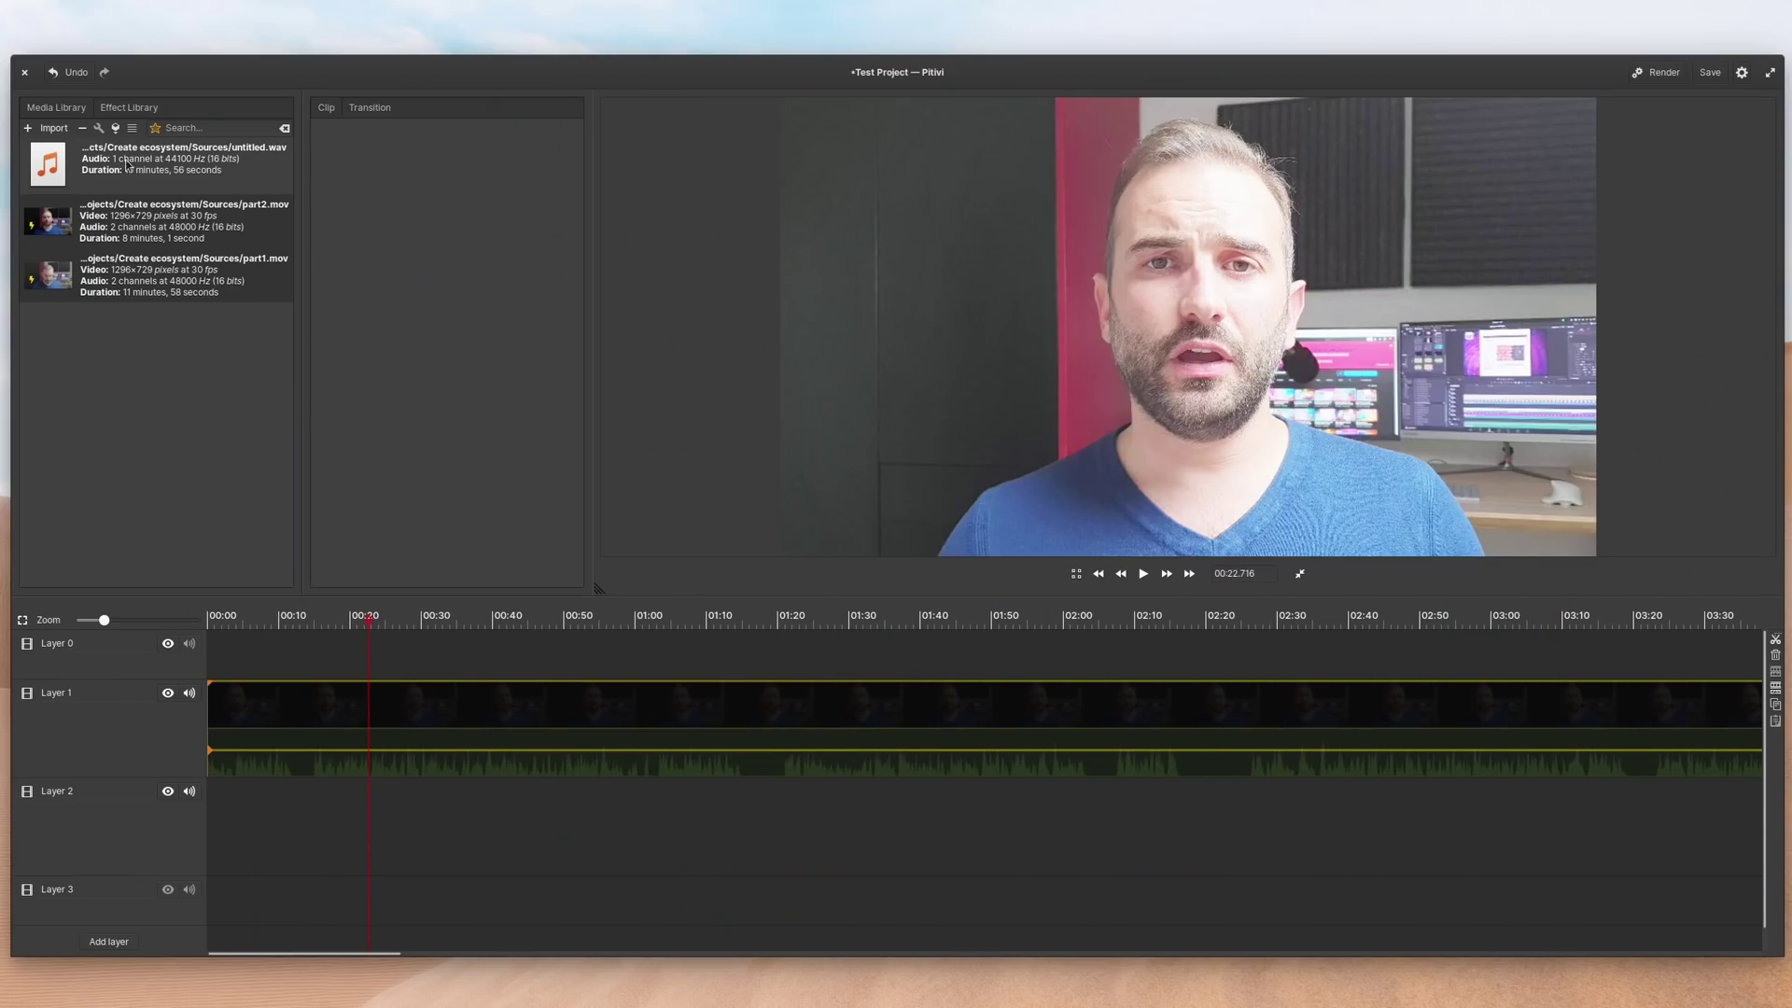
click(115, 109)
click(37, 209)
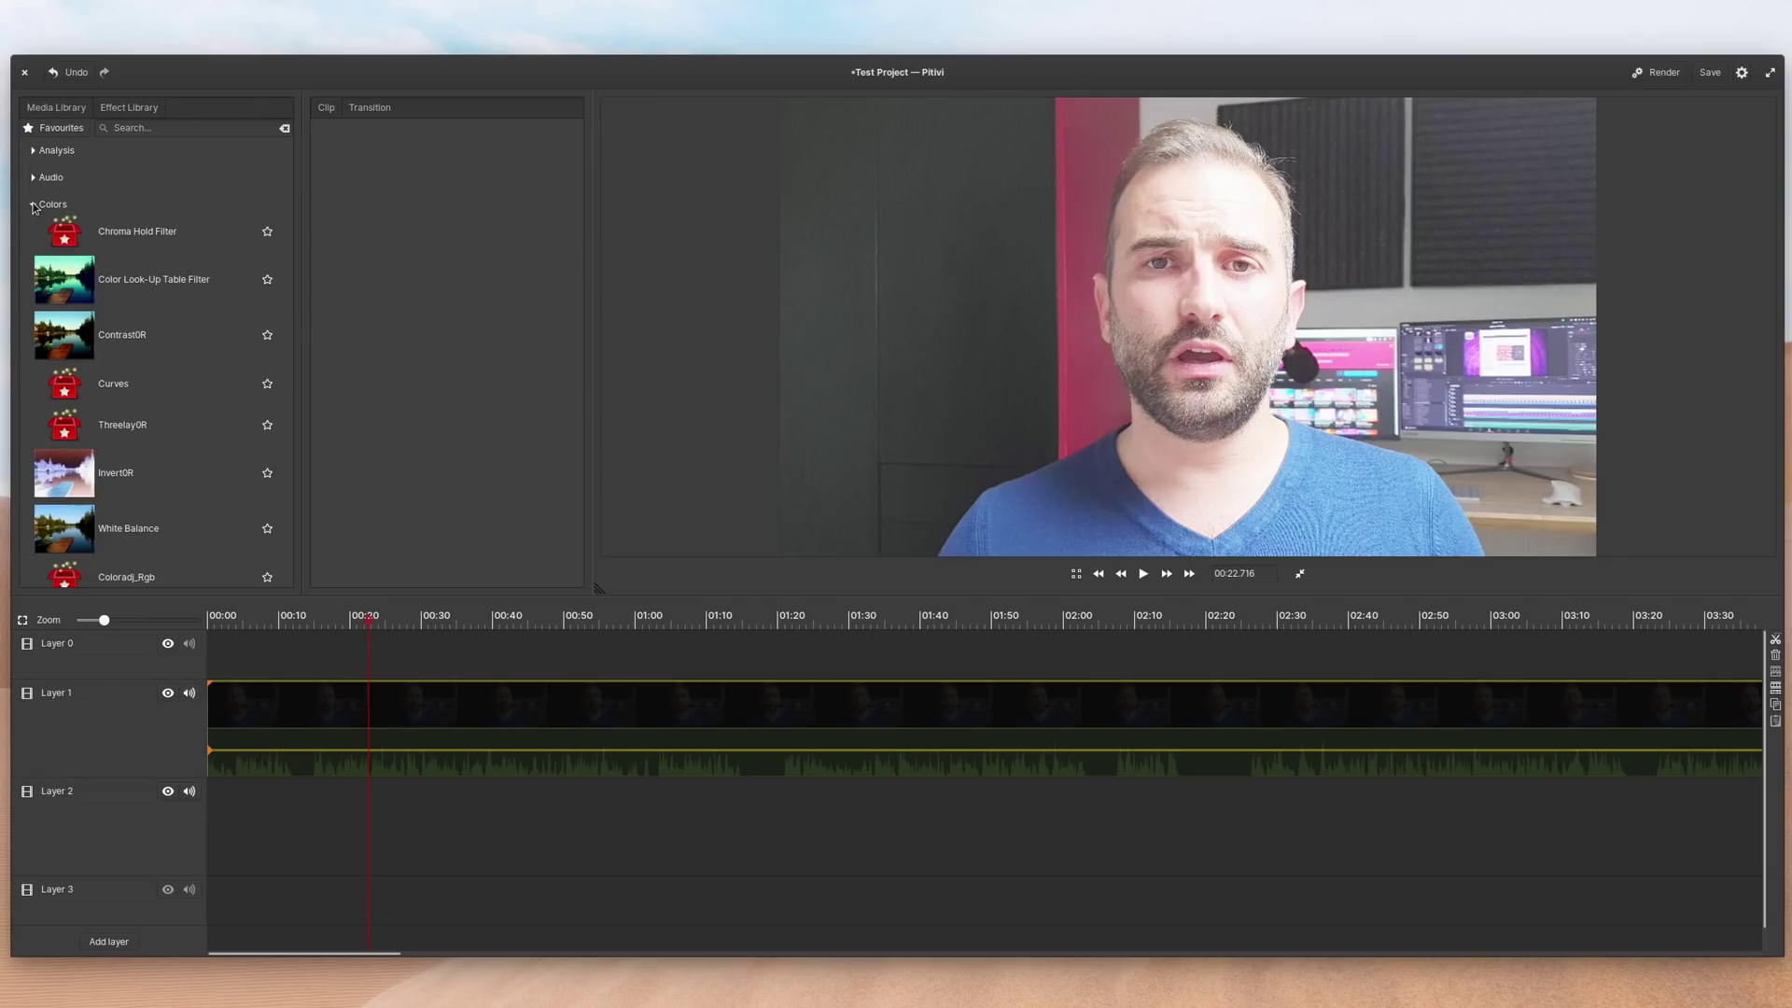
scroll(155, 392, down, 3)
scroll(155, 393, down, 6)
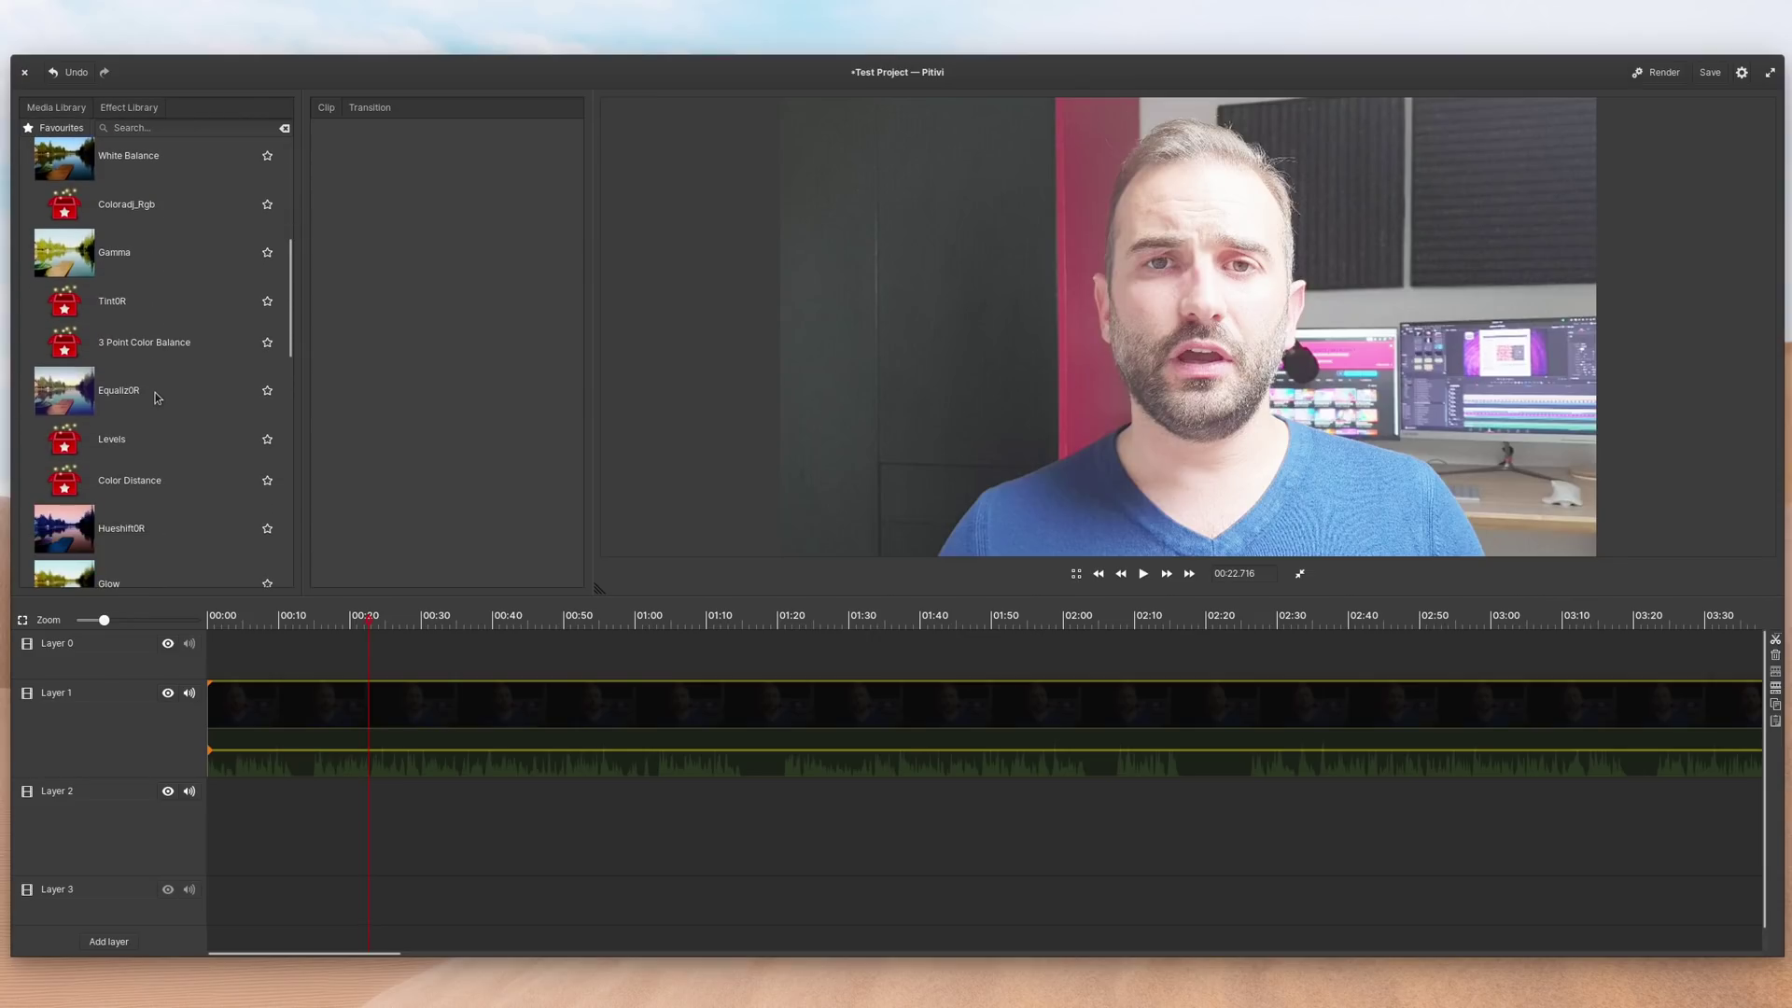
scroll(155, 399, down, 1)
drag(70, 466, 528, 731)
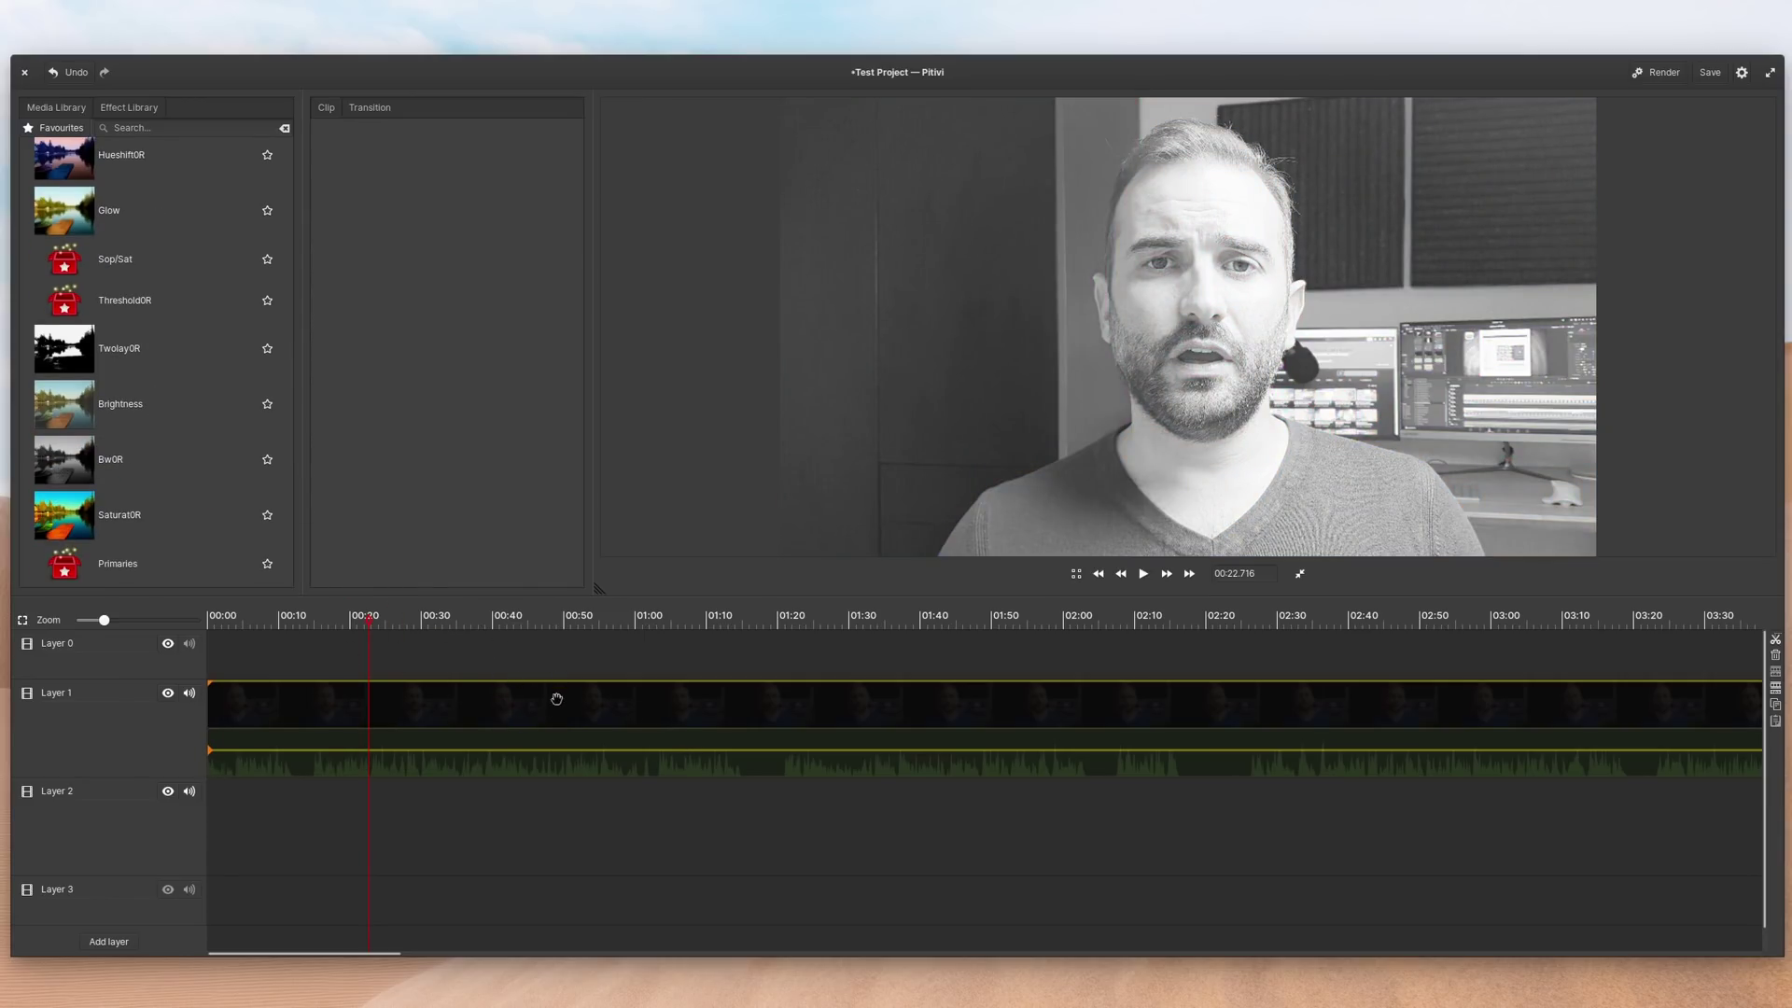
Split the clip at 00:46 and select its right-hand part
click(537, 622)
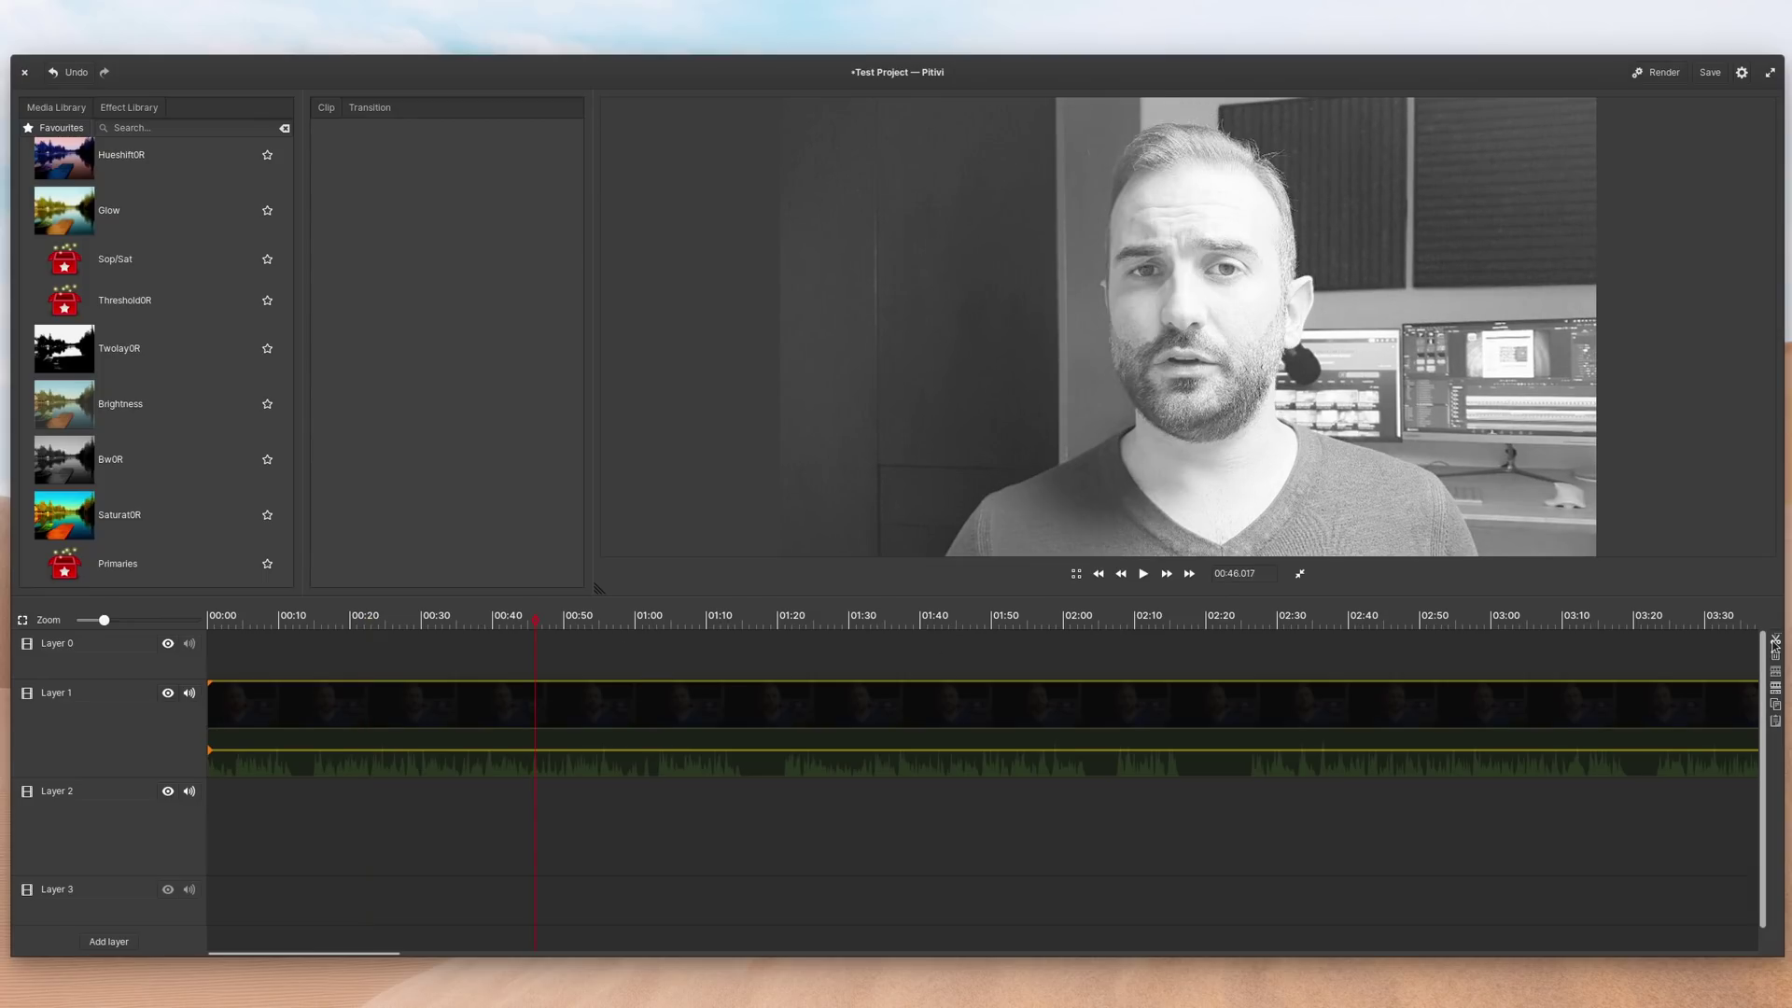
key(s)
click(691, 709)
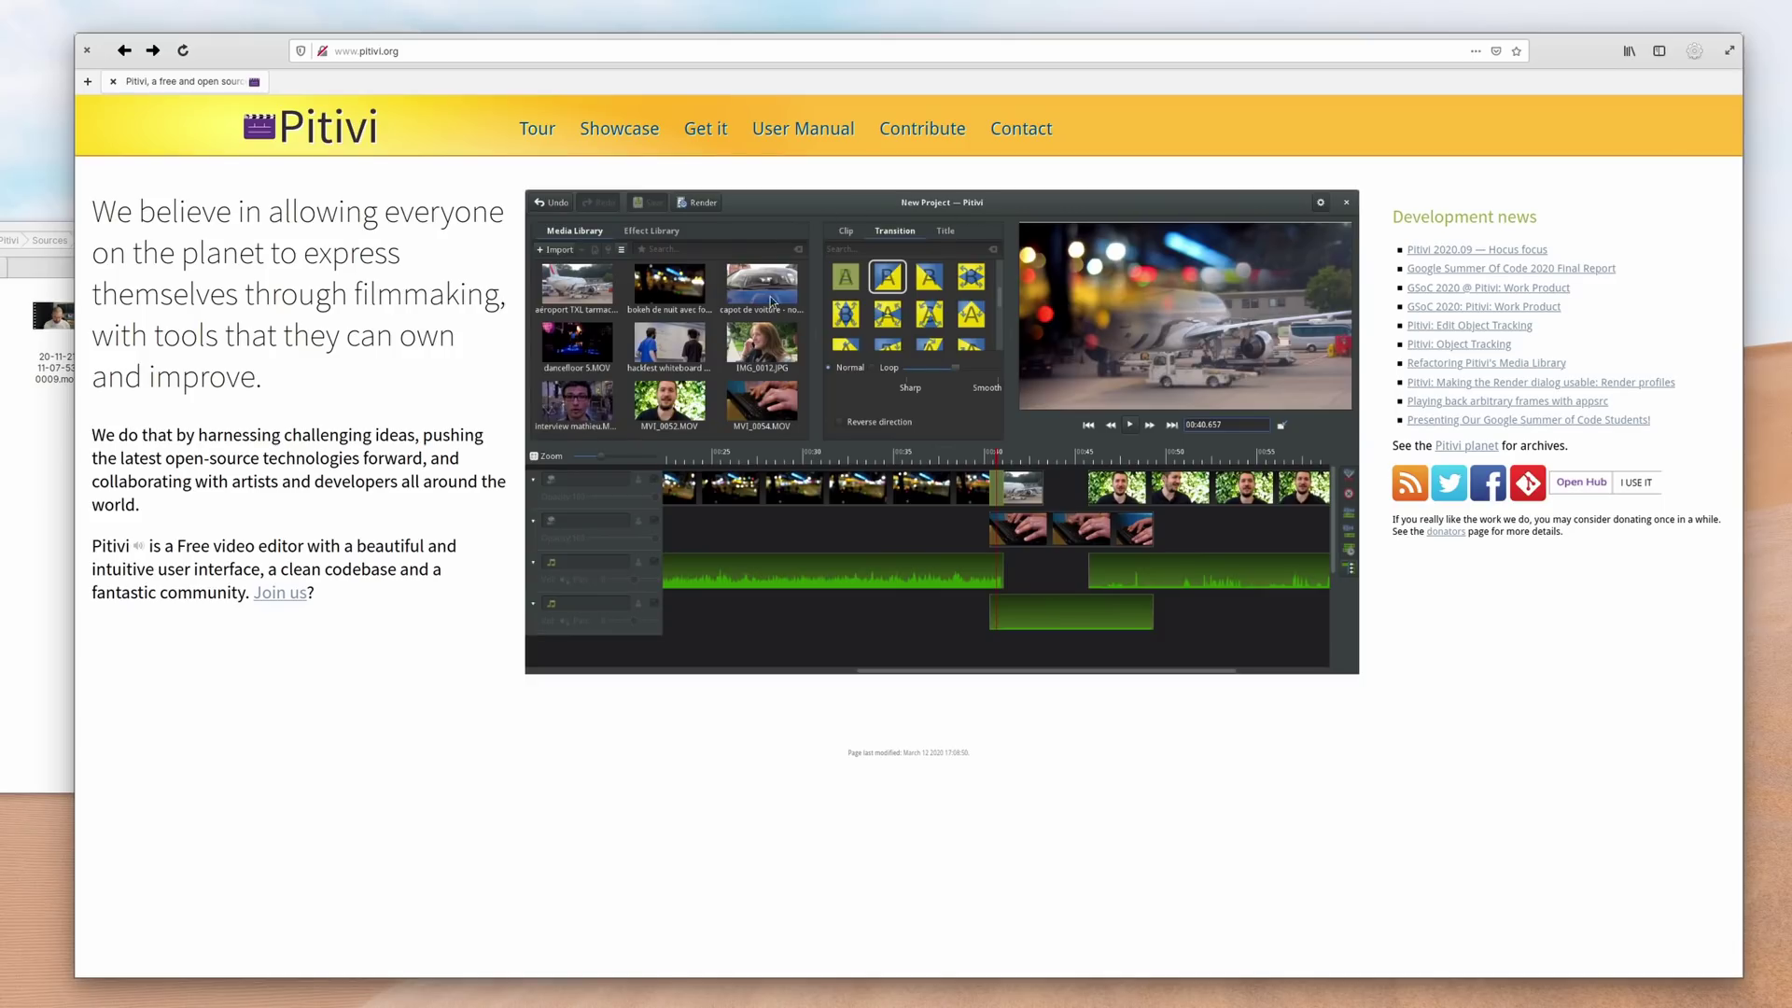
Read through the 'Pitivi 2020.09 — Hocus focus' post from the Development news list
click(1429, 249)
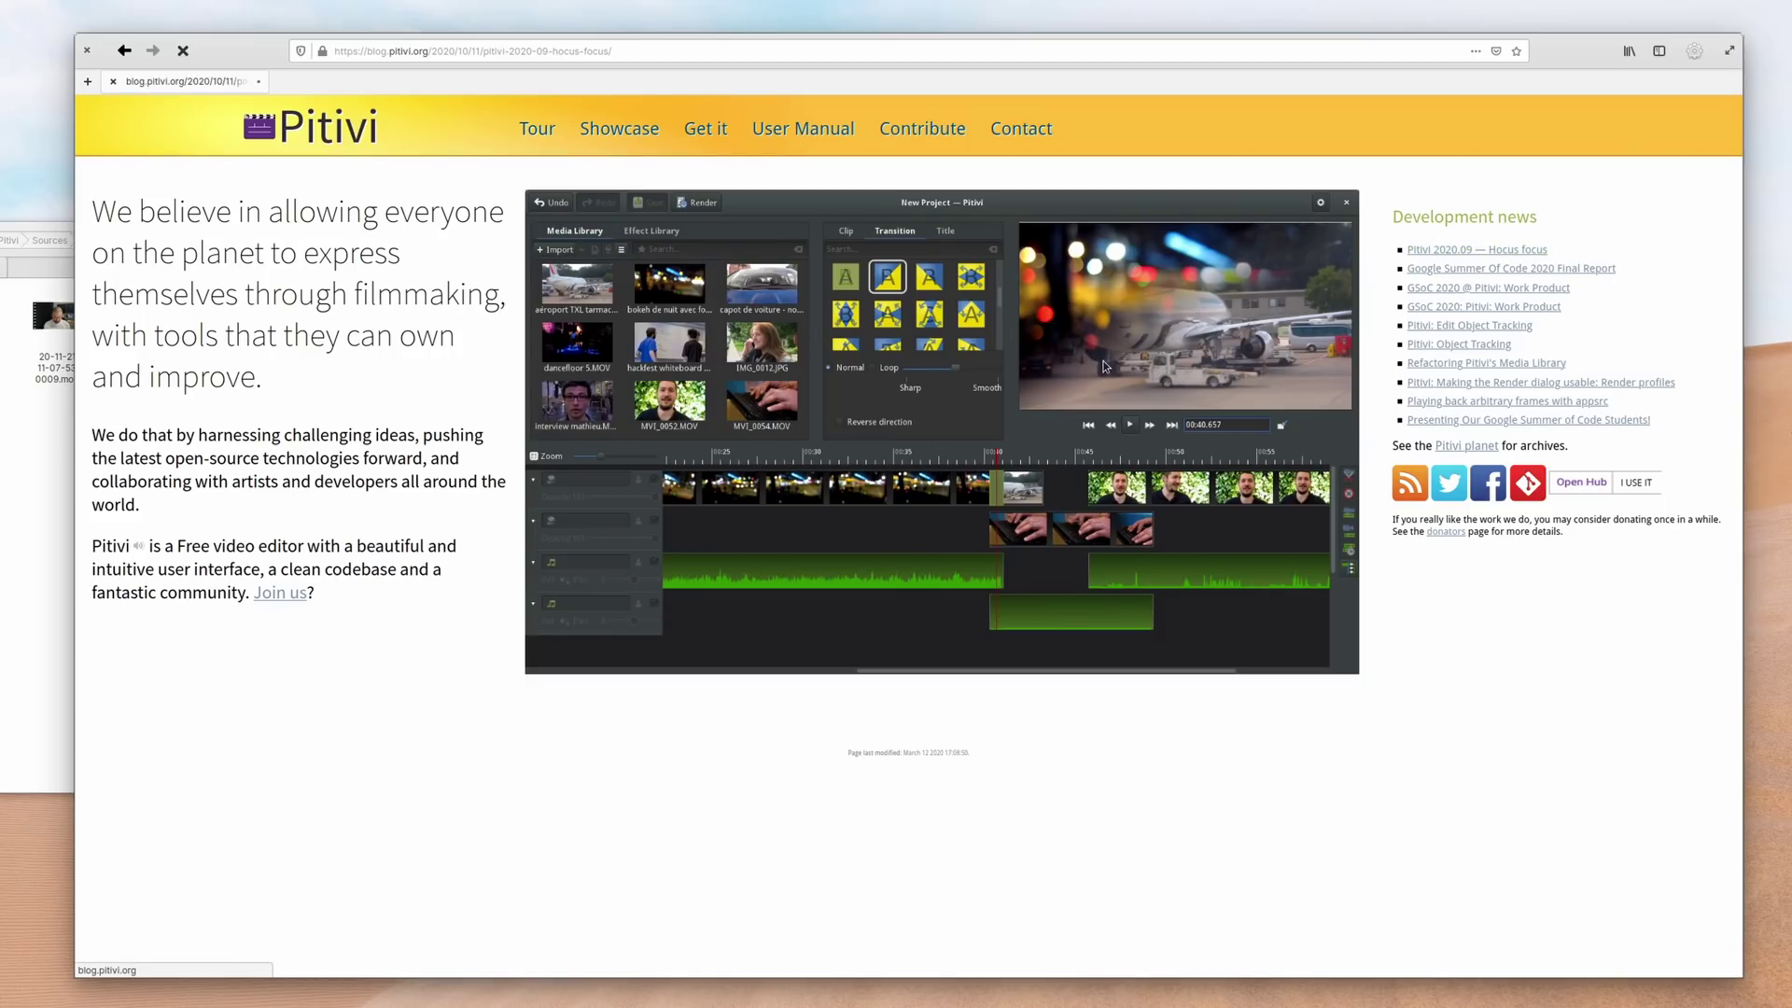
scroll(1074, 401, down, 5)
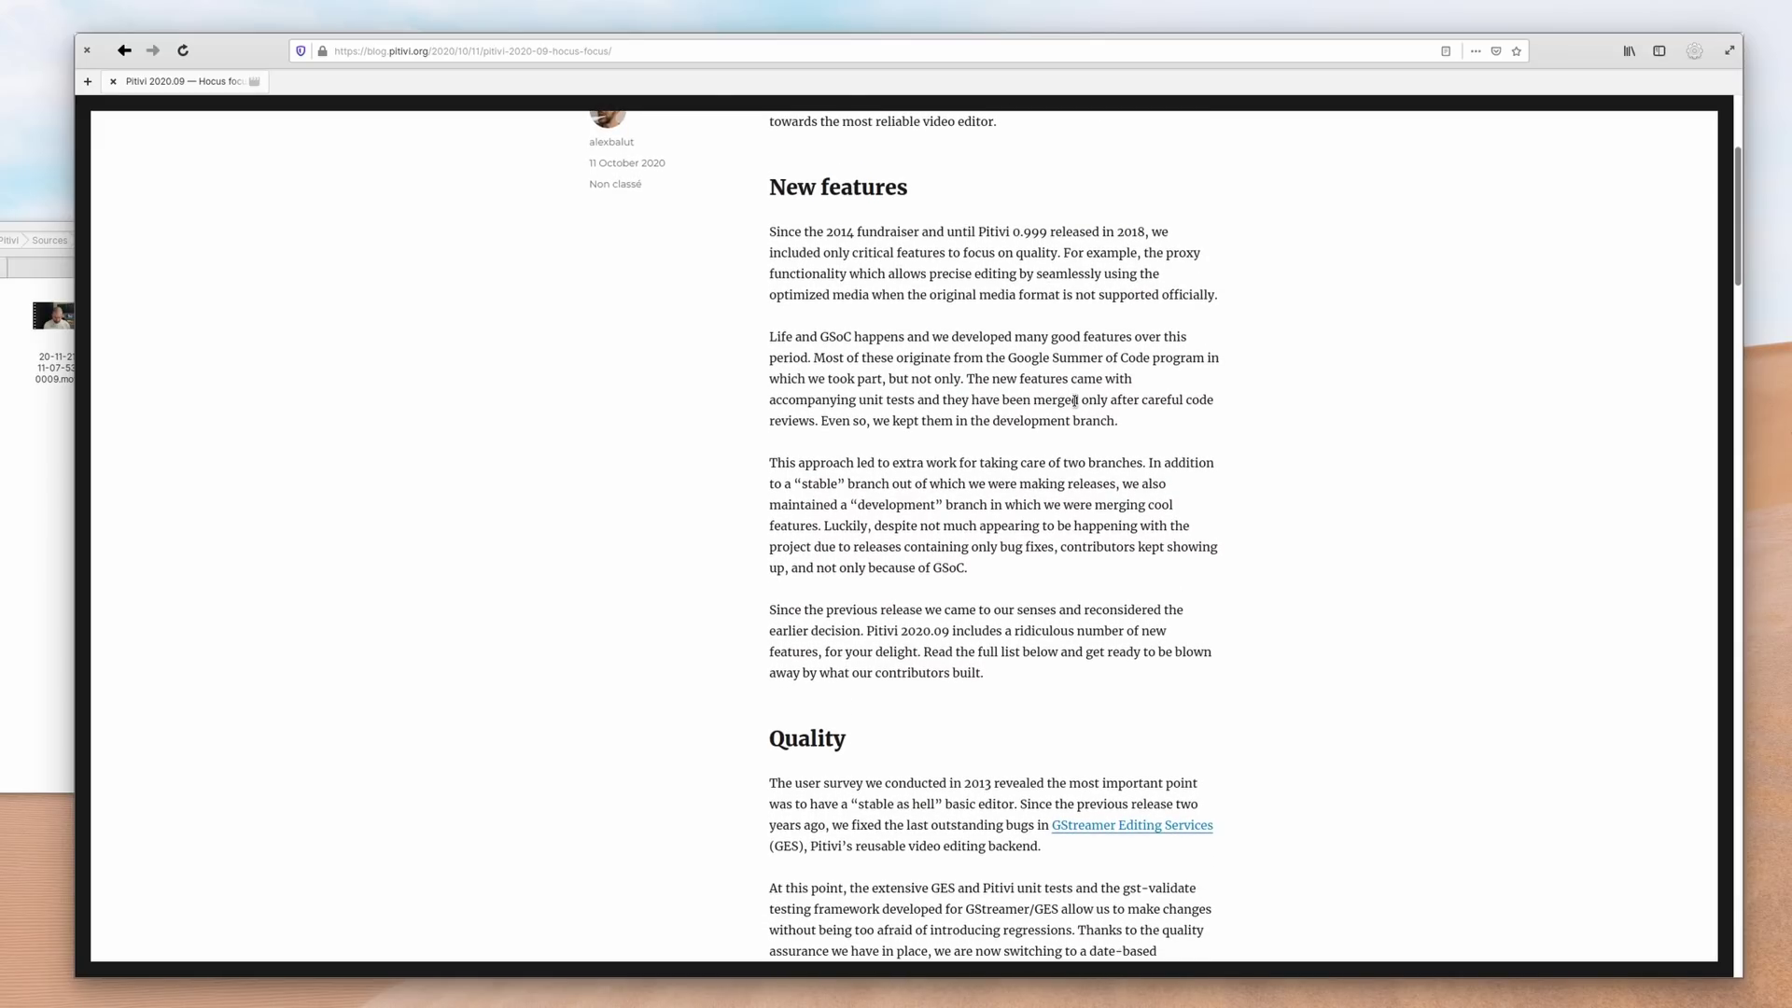
scroll(1074, 401, down, 2)
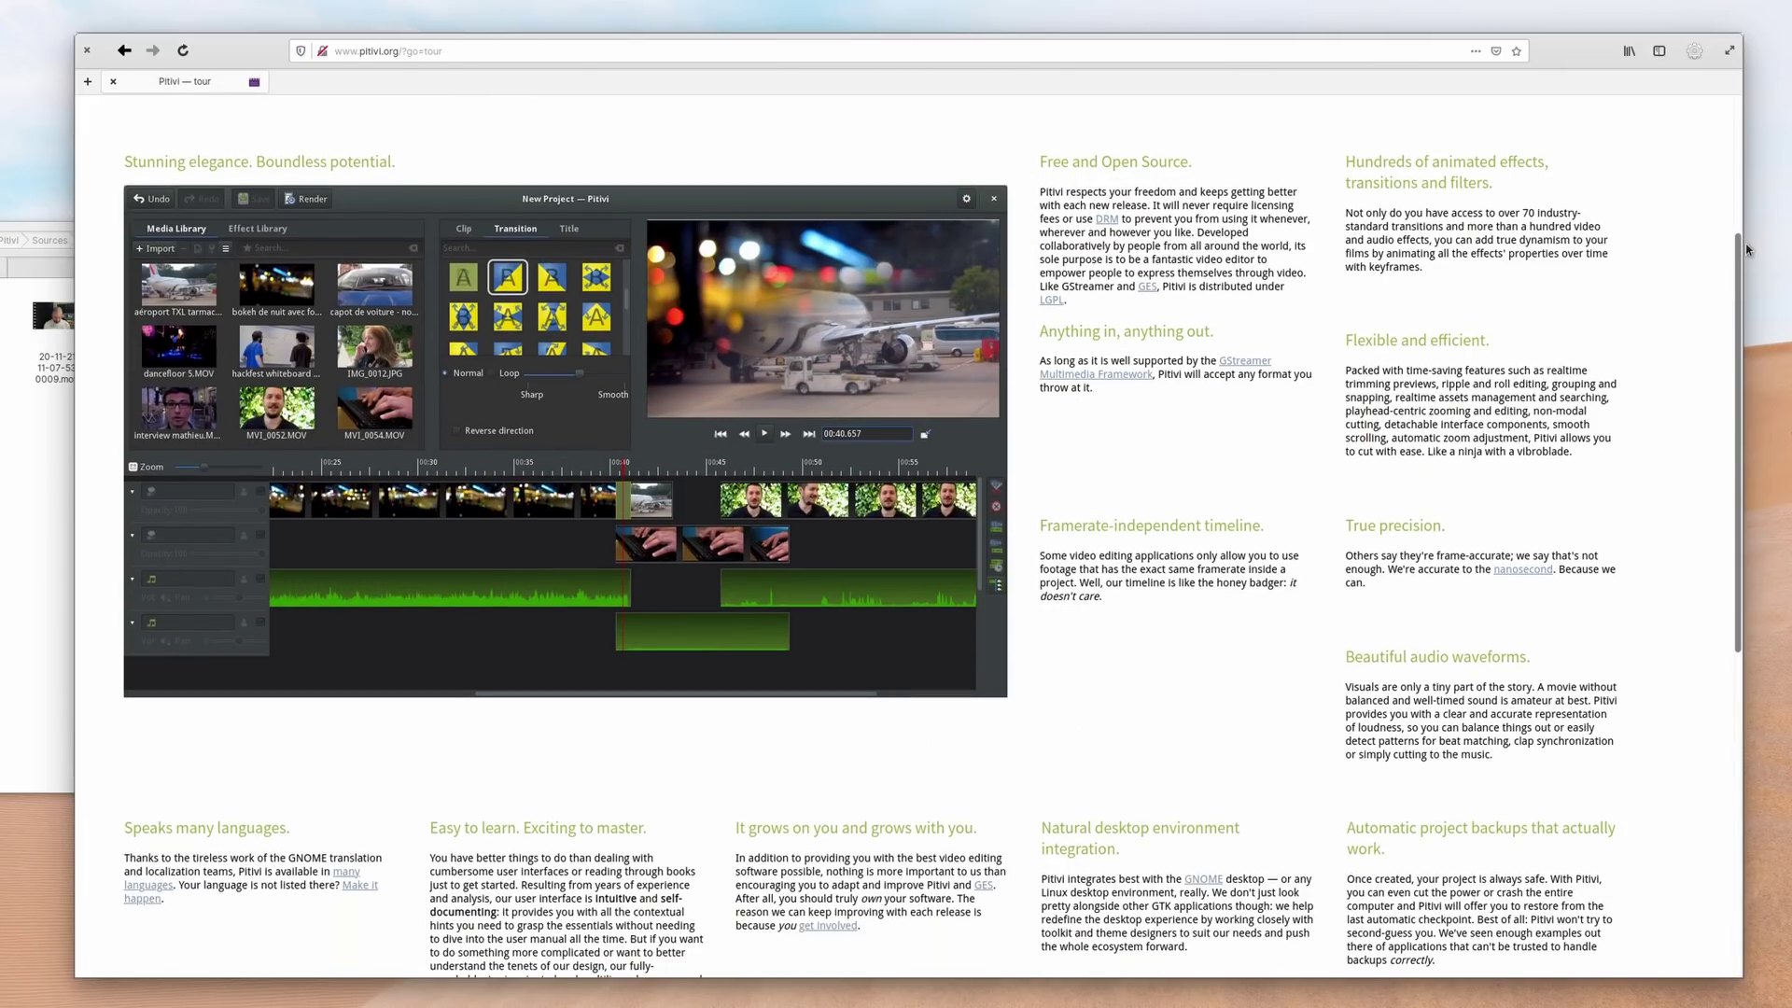
drag(1745, 249, 1790, 561)
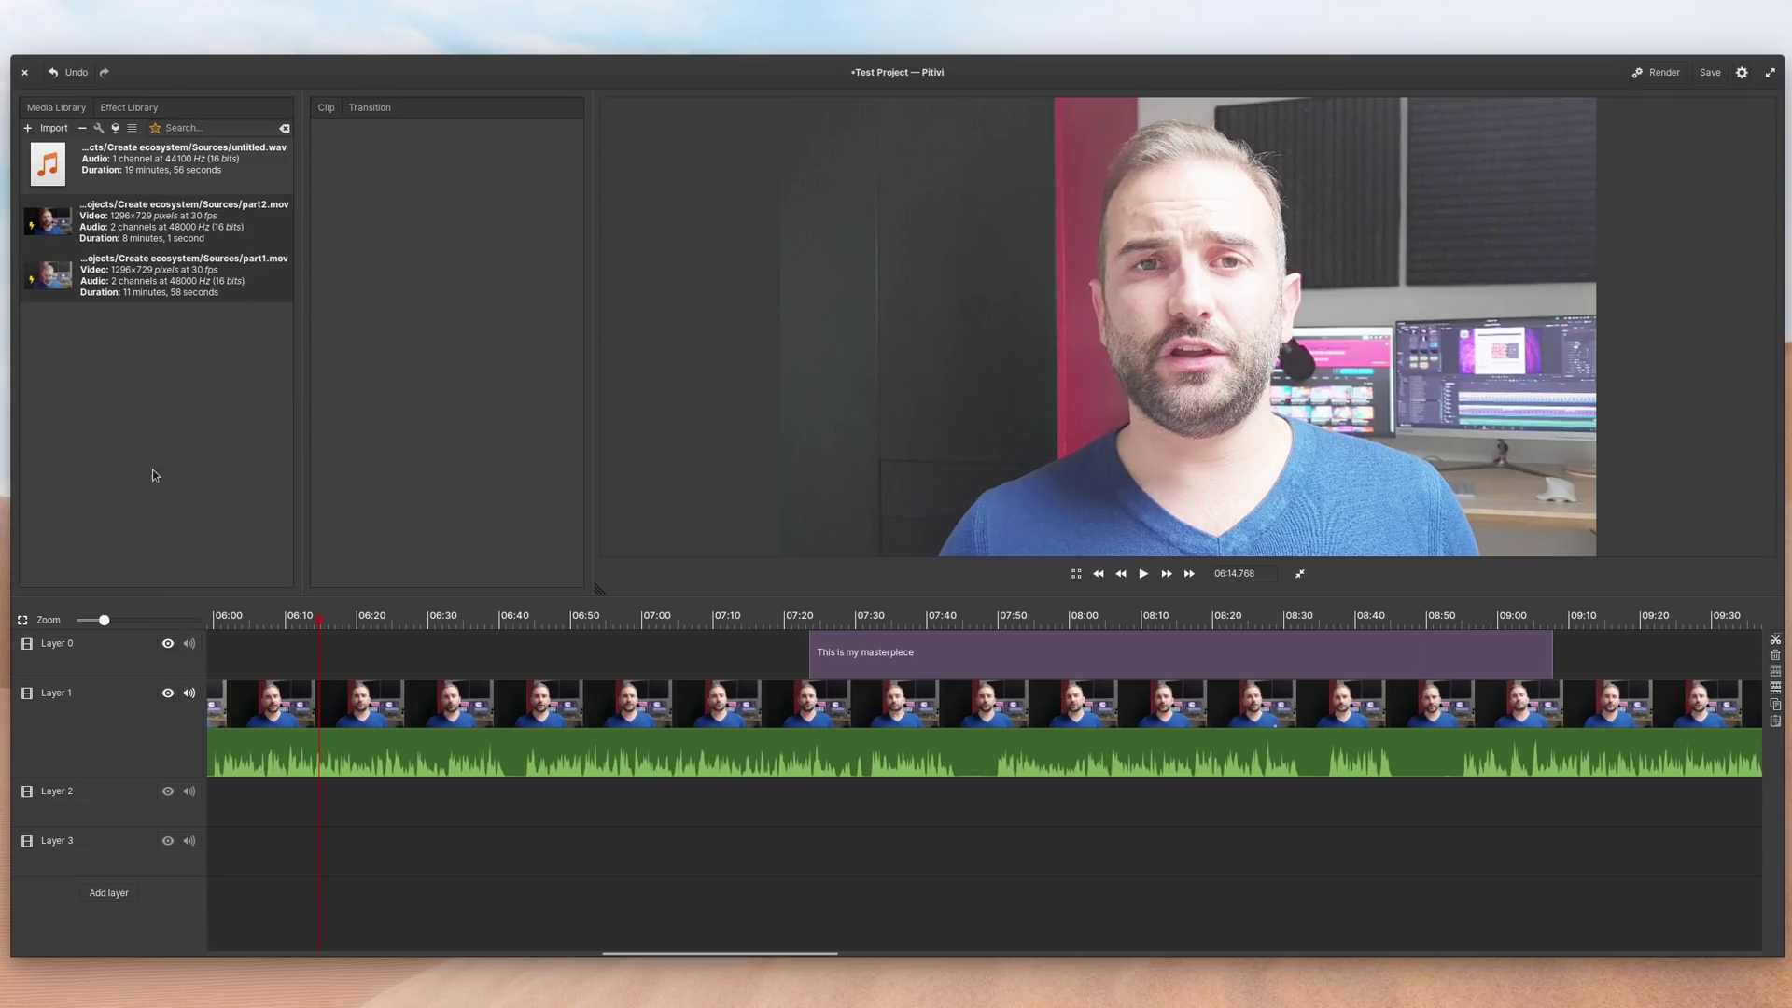
Put part2.mov on Layer 2 starting near 06:14 and trim the end of the Layer 1 clip
drag(109, 227, 439, 822)
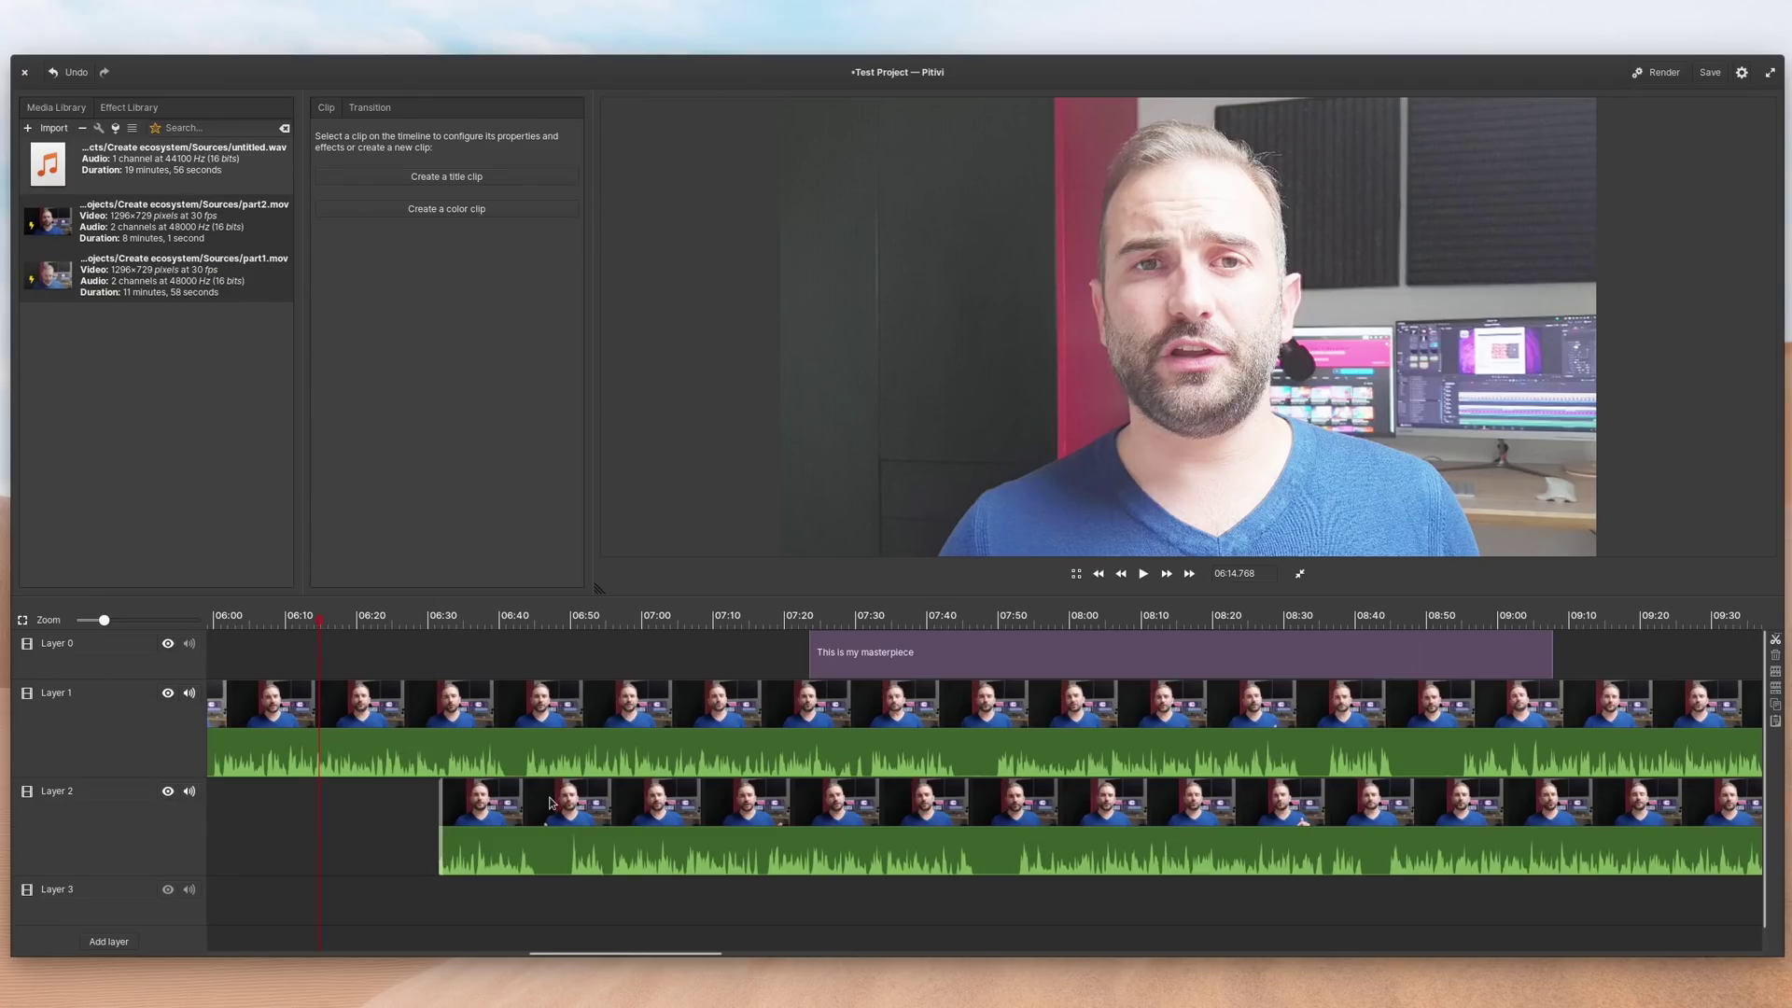
drag(551, 803, 430, 803)
click(421, 652)
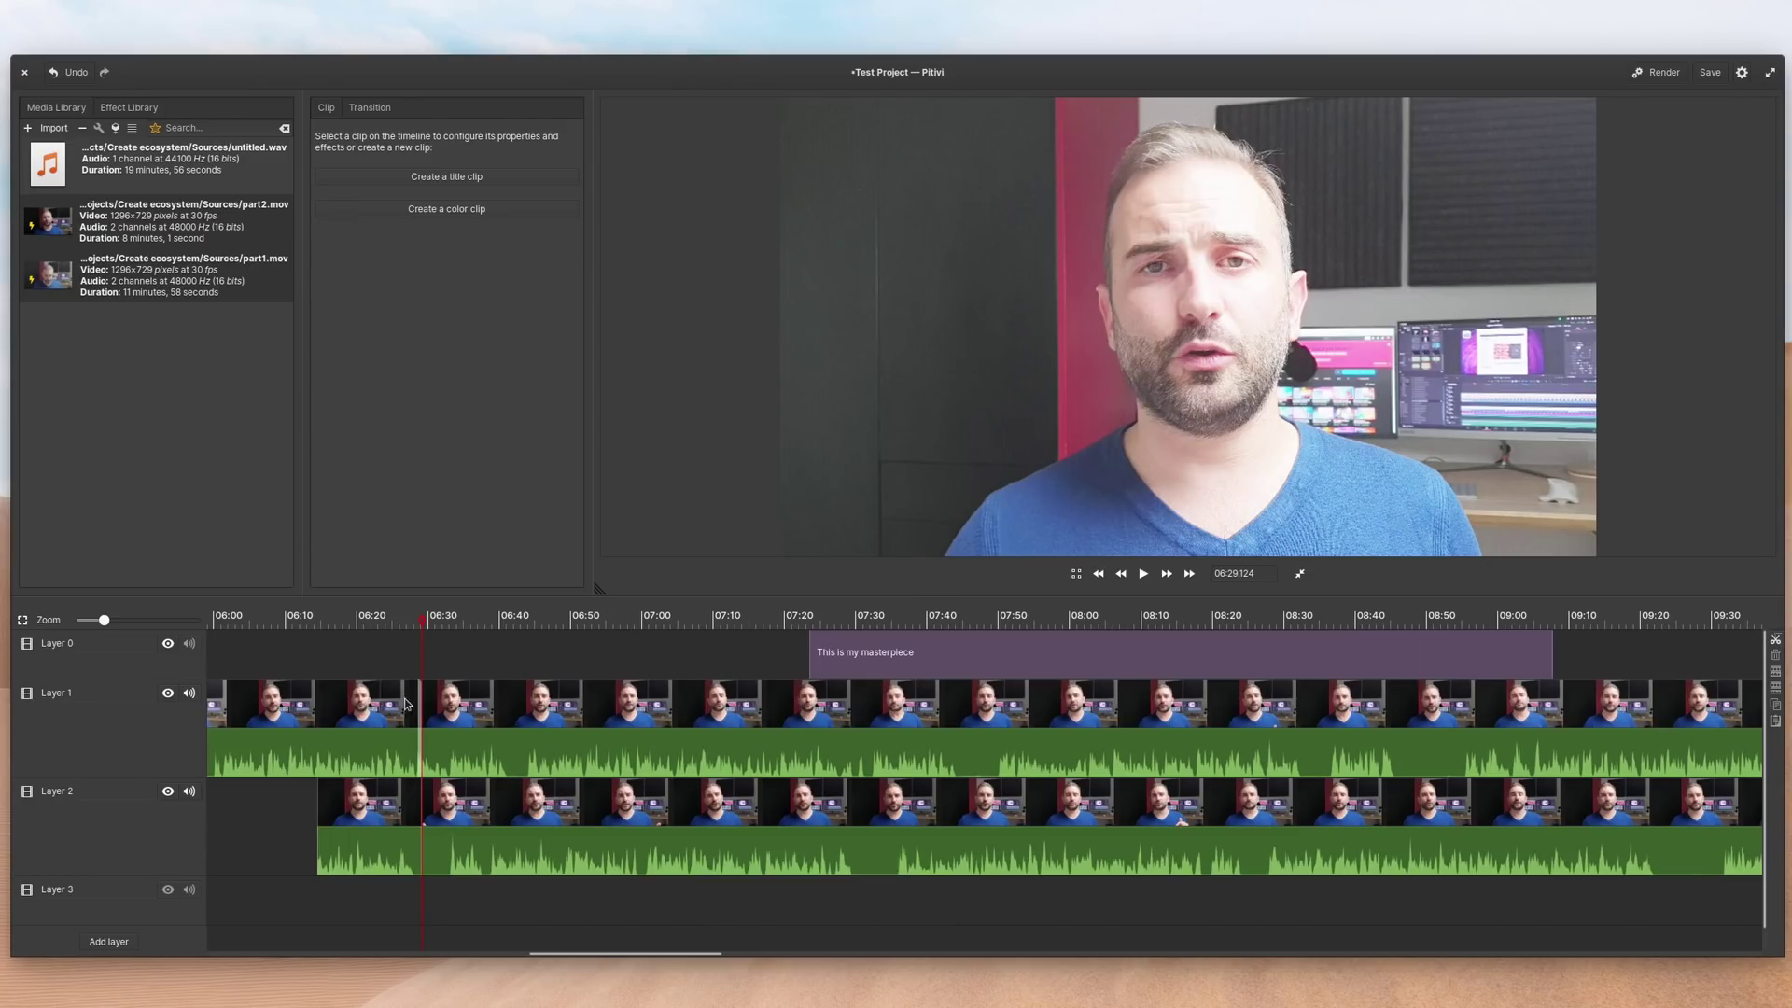
drag(428, 702, 413, 702)
click(416, 743)
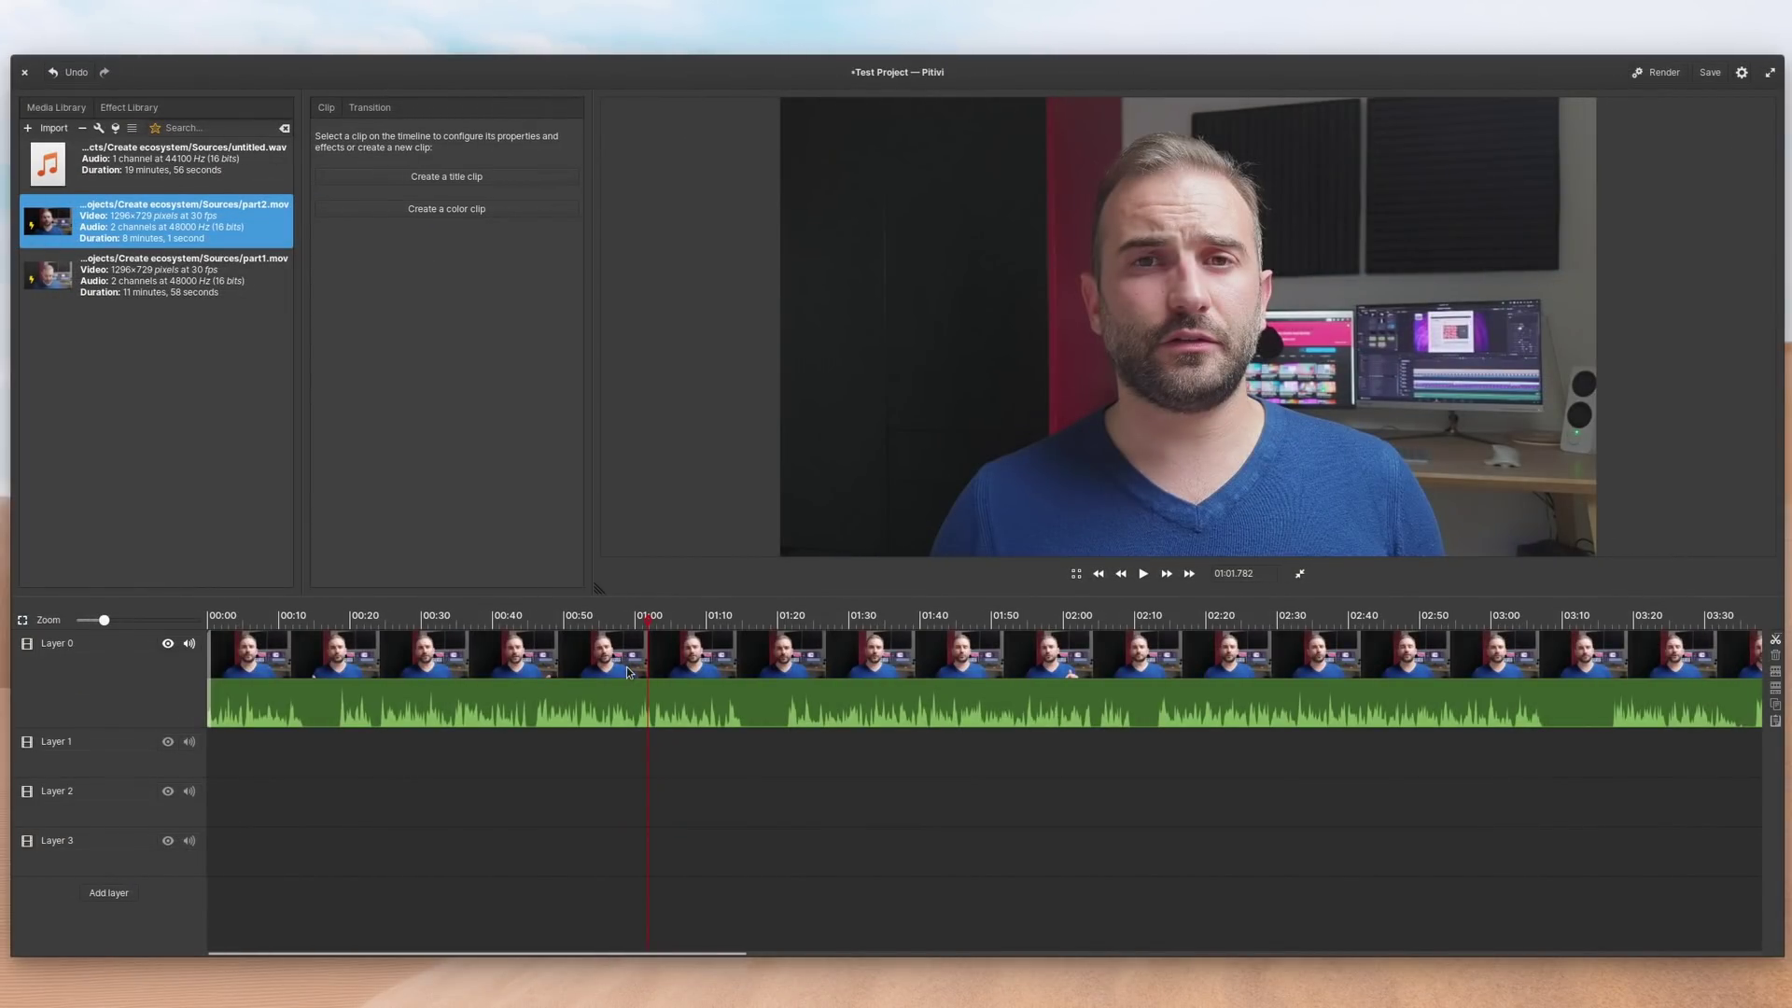
Add untitled.wav to Layer 1, delete it again, and bring up the Fancy effects for Glow
drag(140, 159, 434, 771)
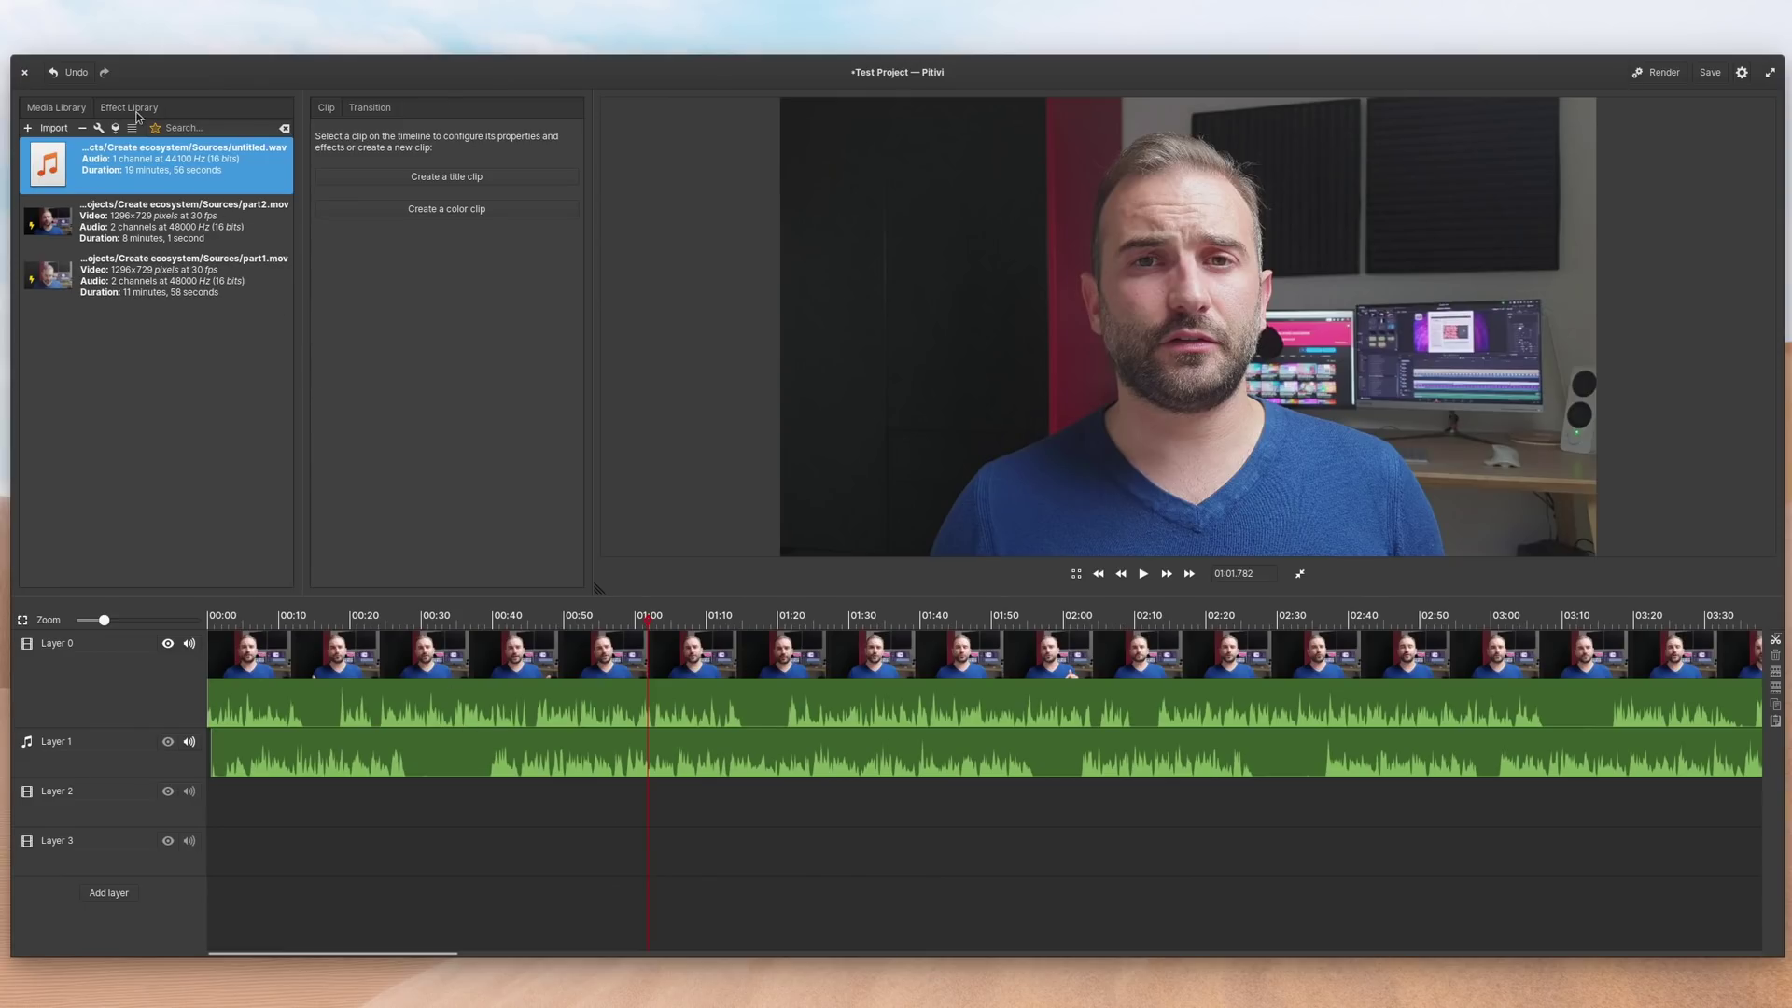
click(39, 115)
click(128, 107)
scroll(149, 374, down, 10)
key(Delete)
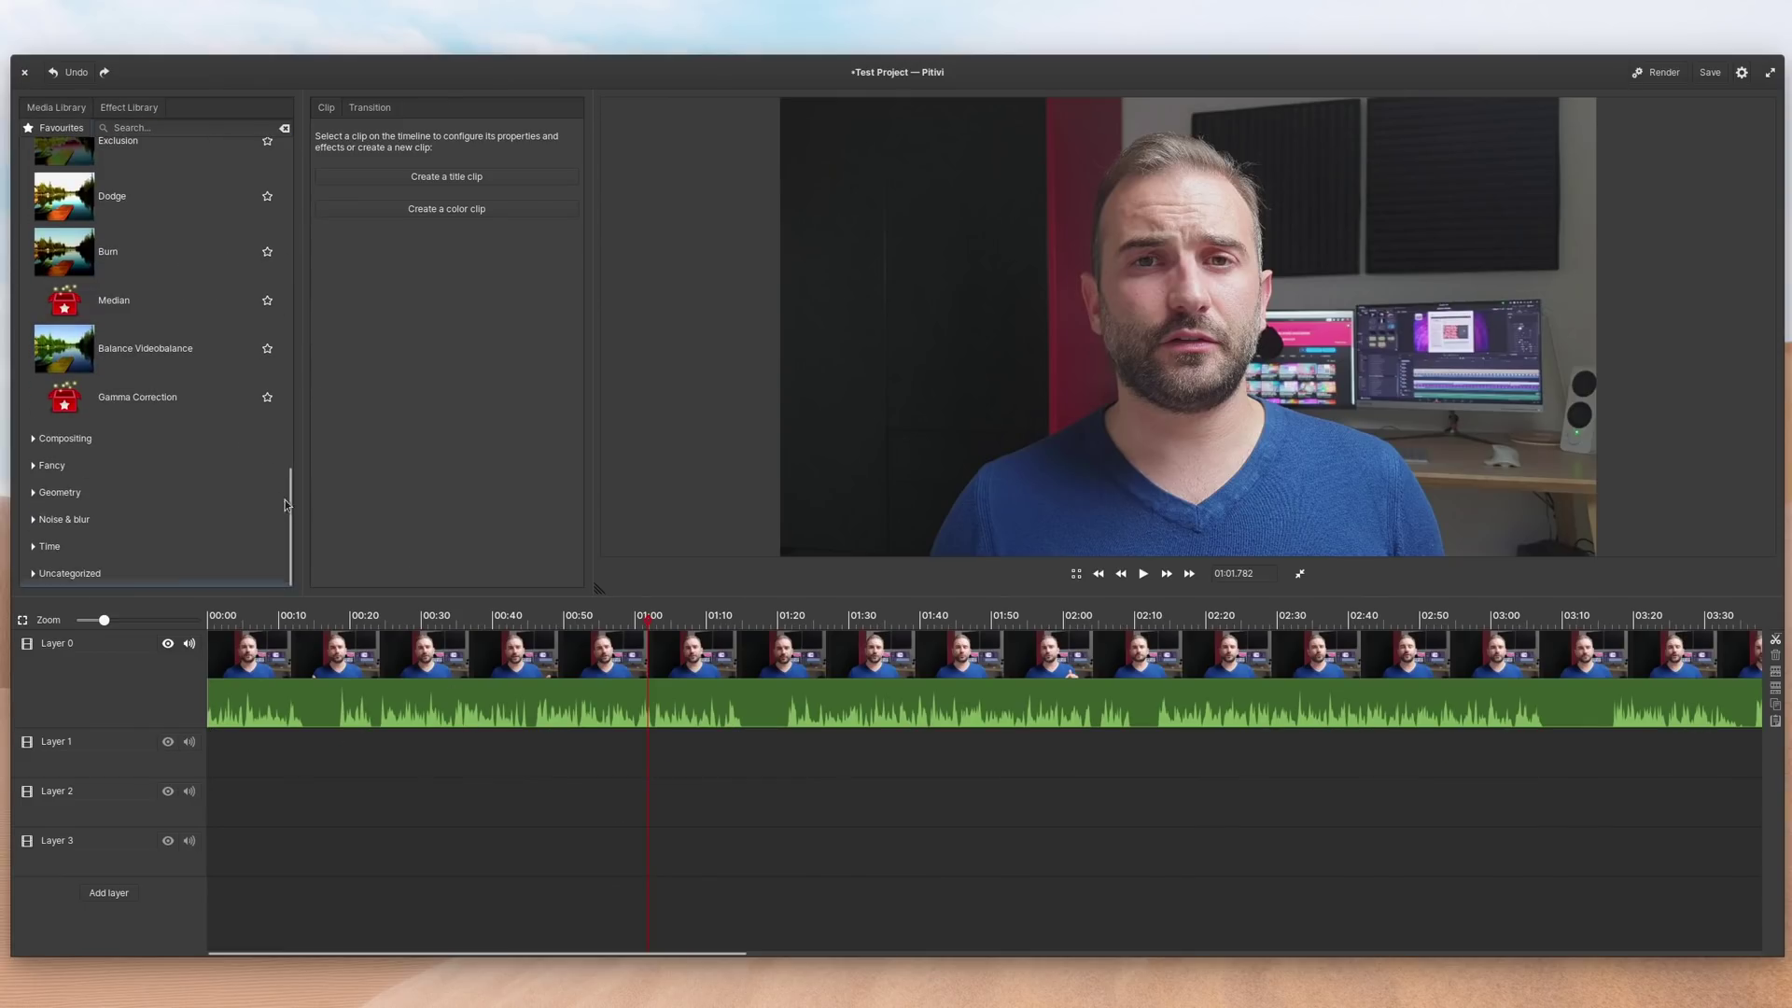
click(41, 466)
scroll(41, 471, down, 1)
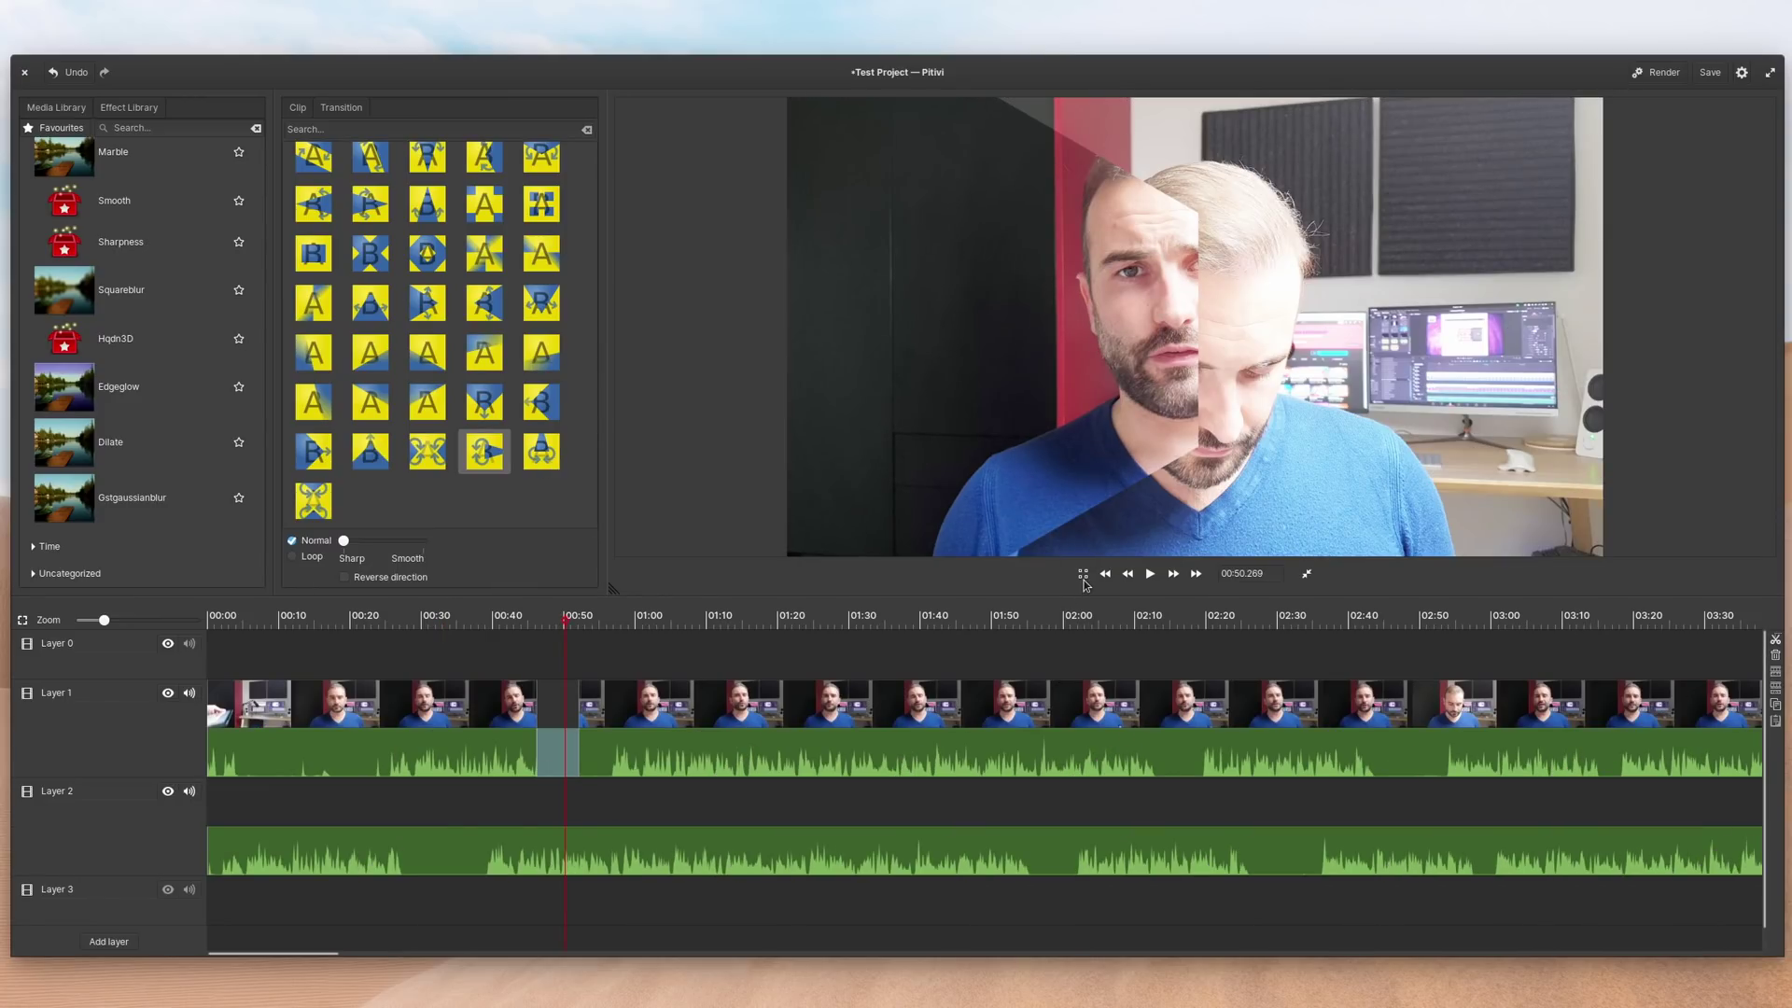
Turn the 3 by 3 grid and vertical/horizontal guides on and off, then close the guidelines popover
click(1083, 575)
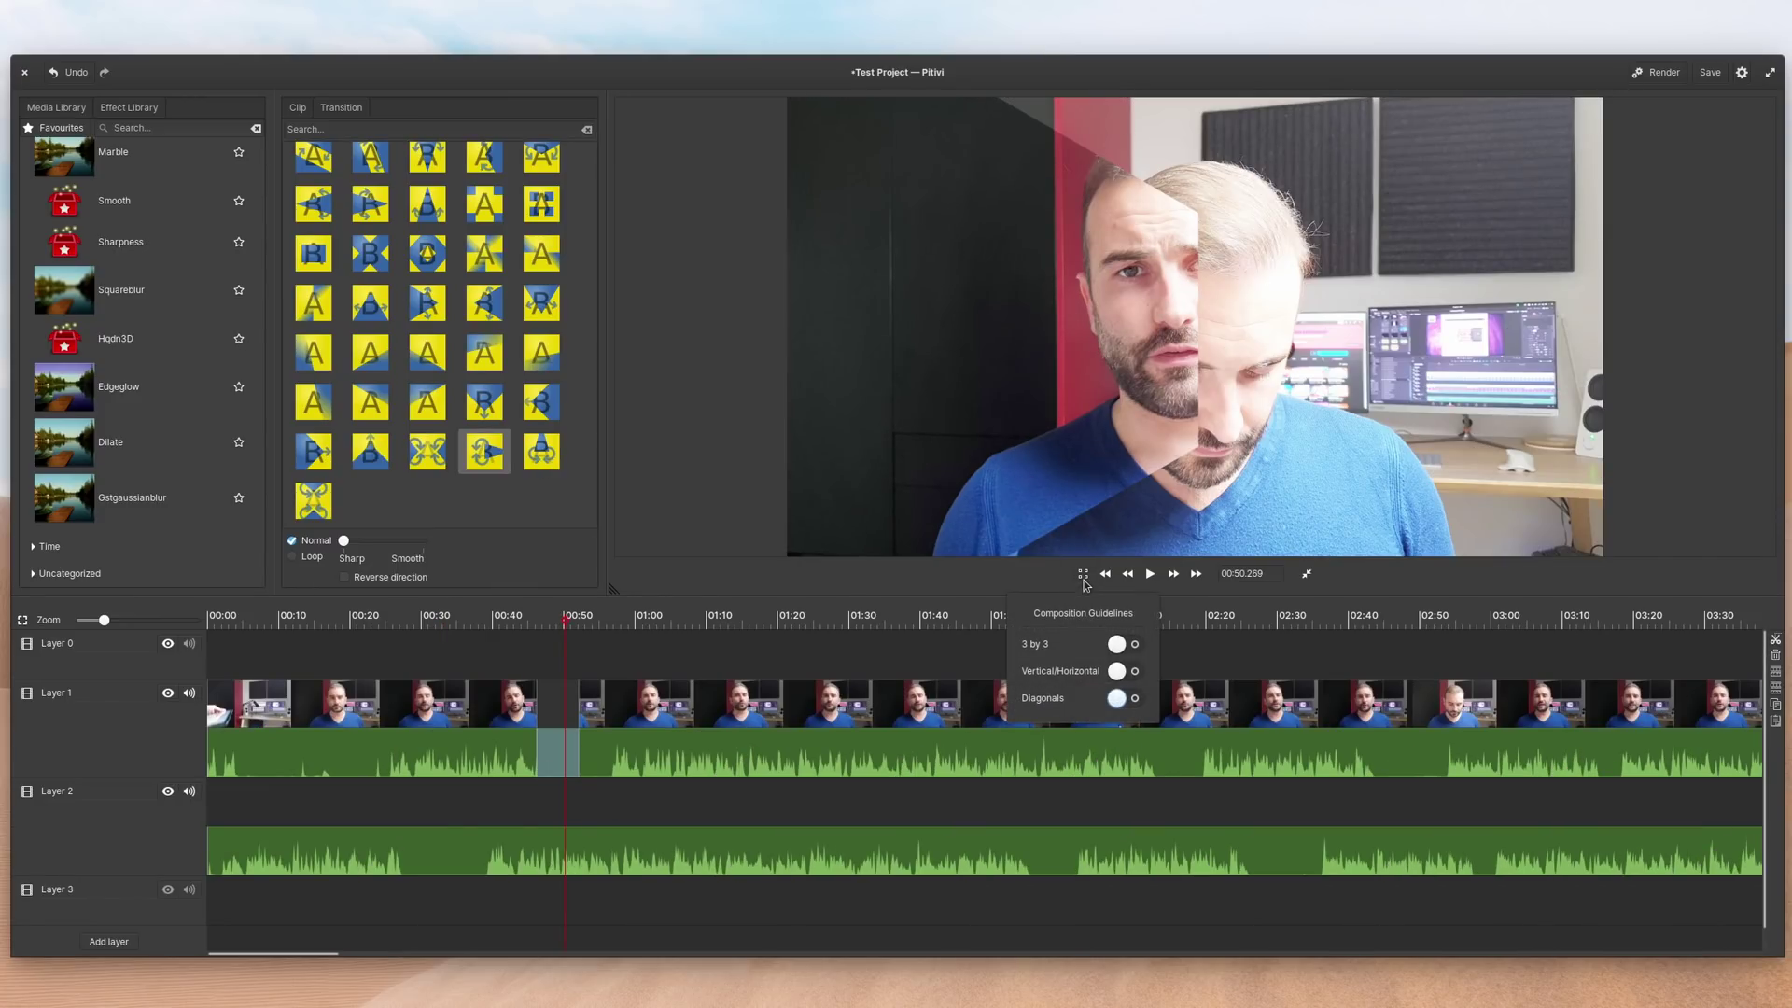
click(1125, 645)
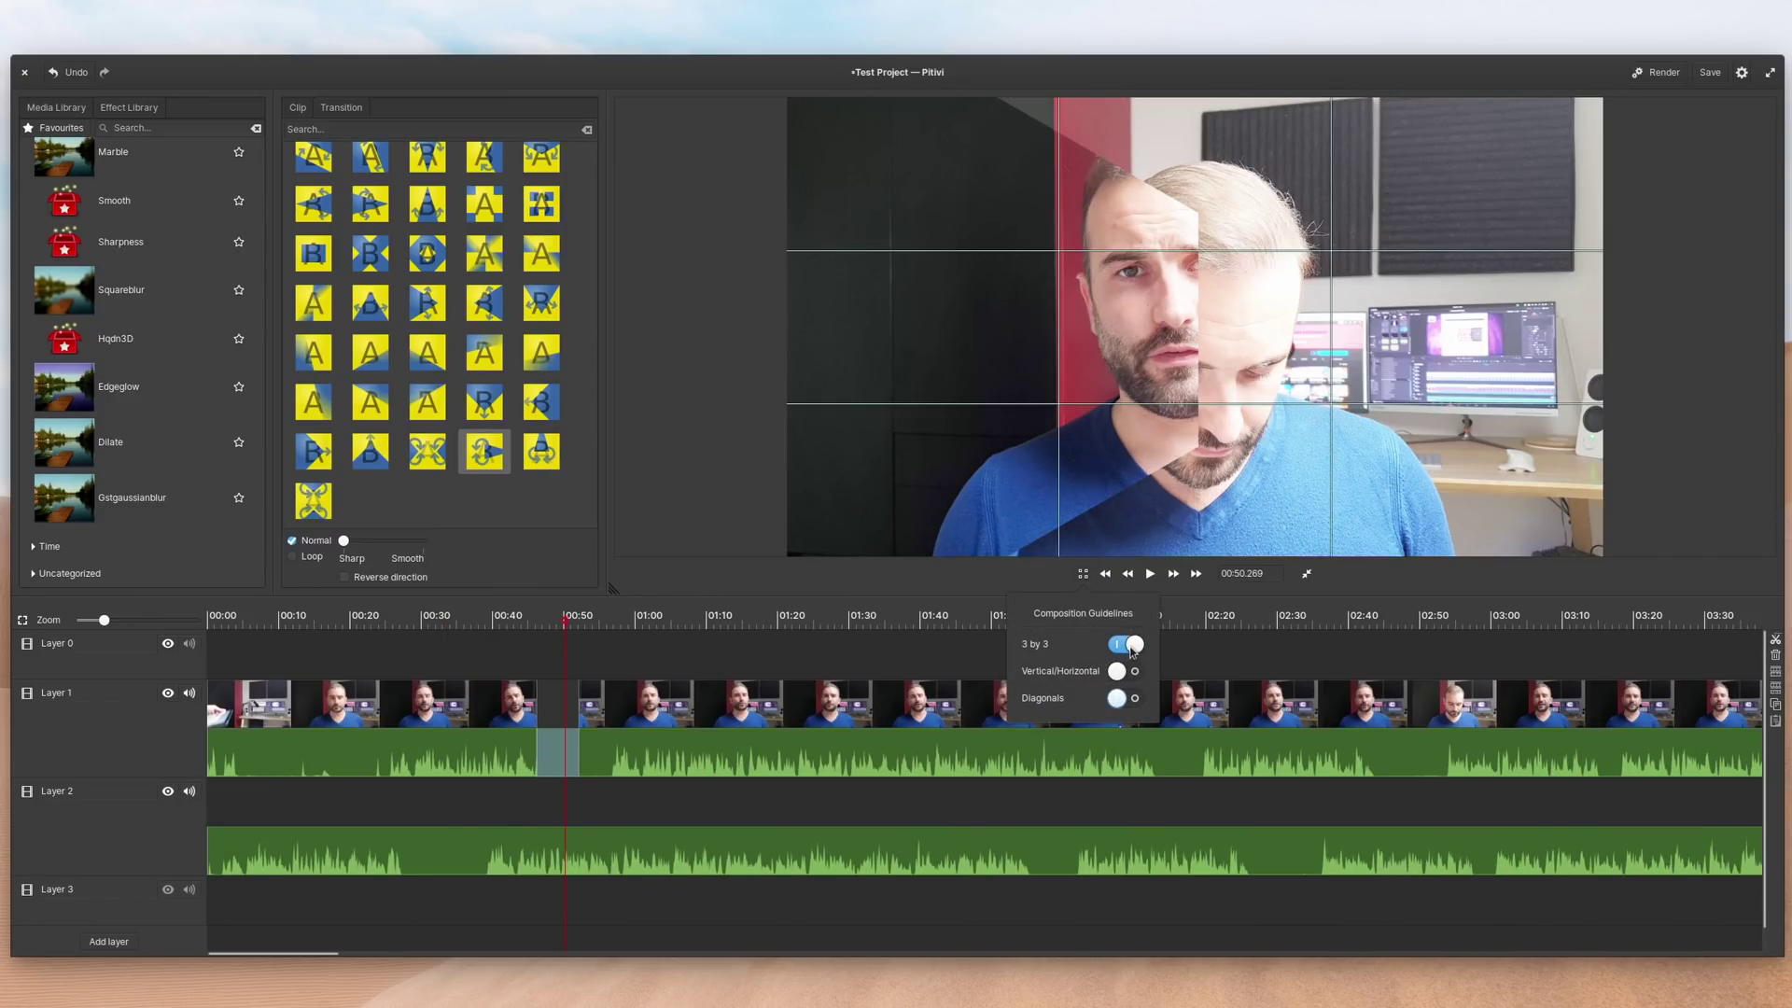
click(1129, 644)
click(1125, 671)
click(1125, 671)
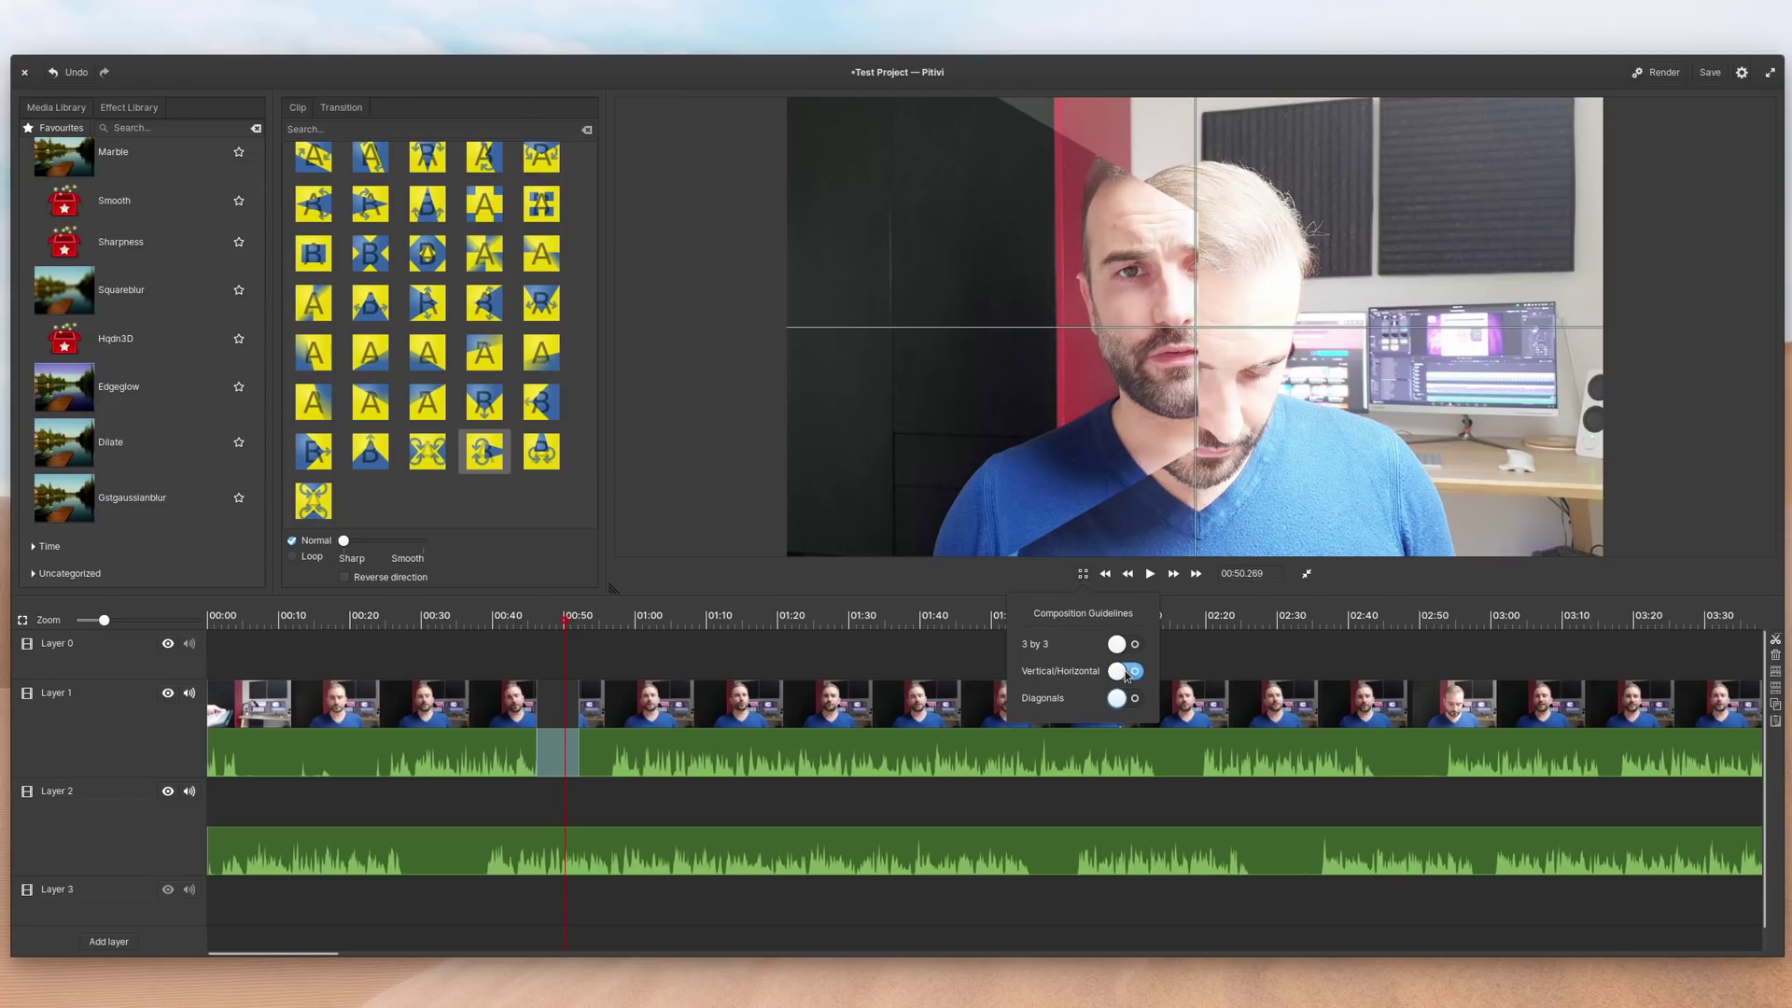
click(1203, 594)
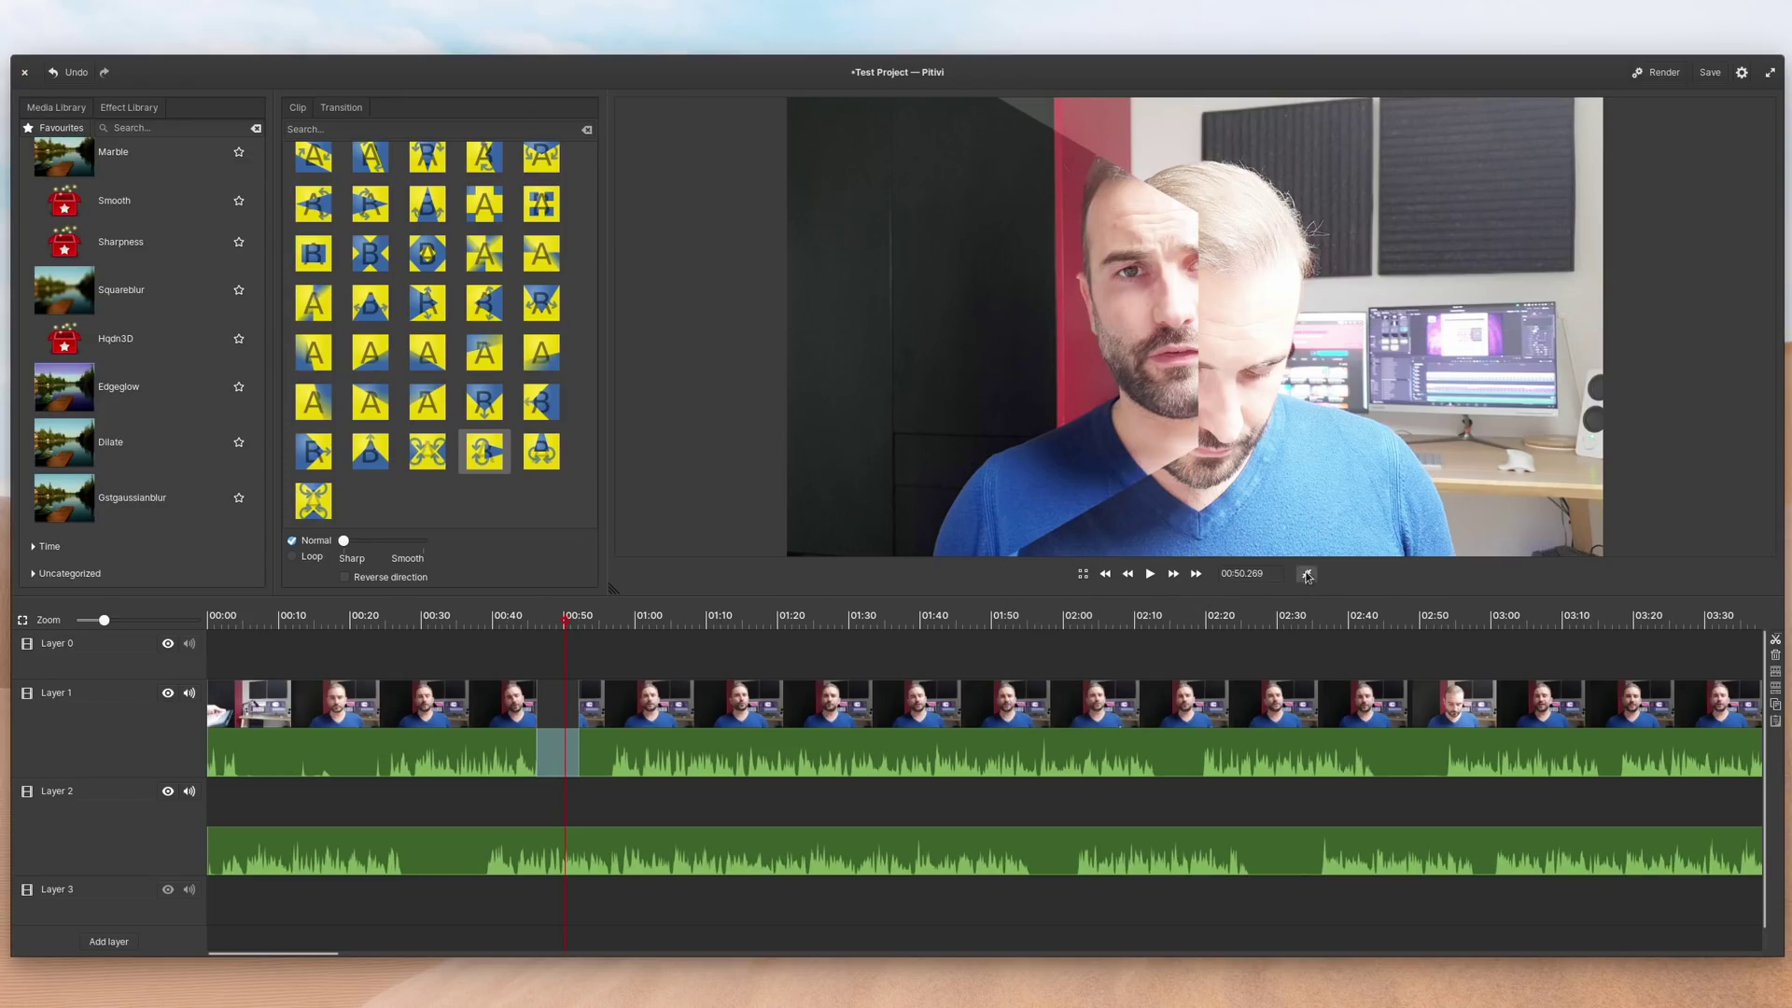
click(1306, 573)
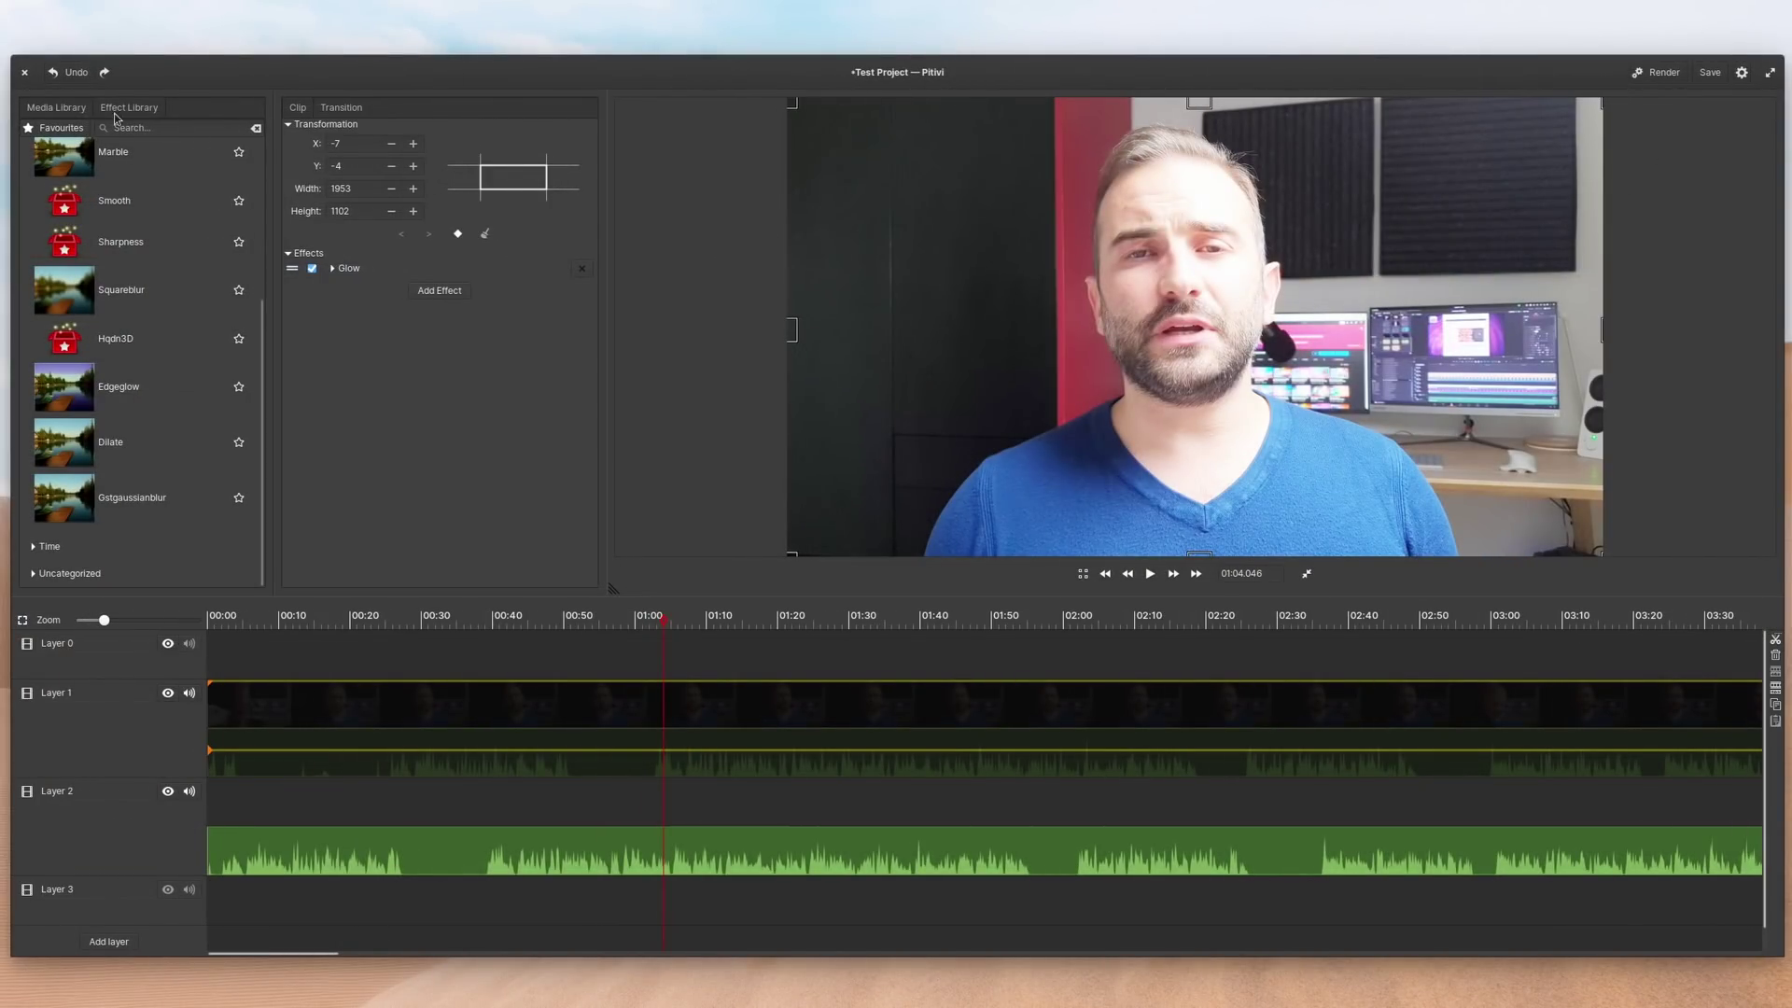
Set part2.mov in the Media Library to use scaled proxies
click(56, 108)
right_click(84, 248)
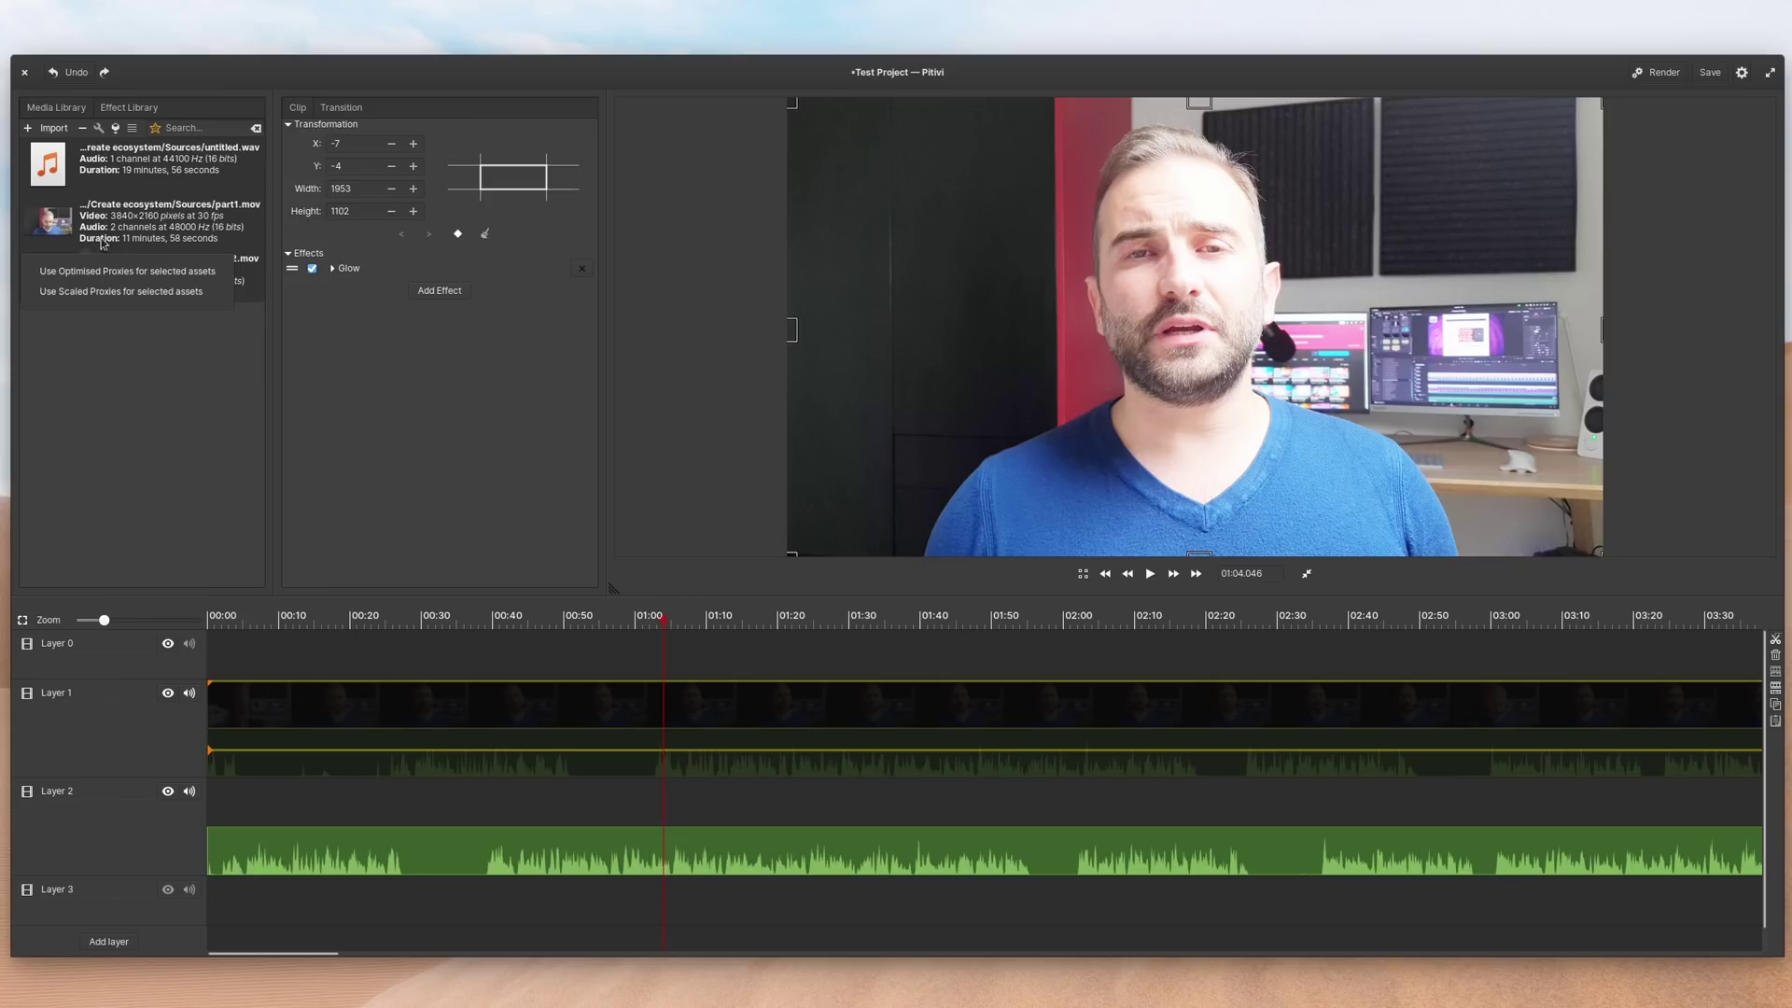
click(169, 292)
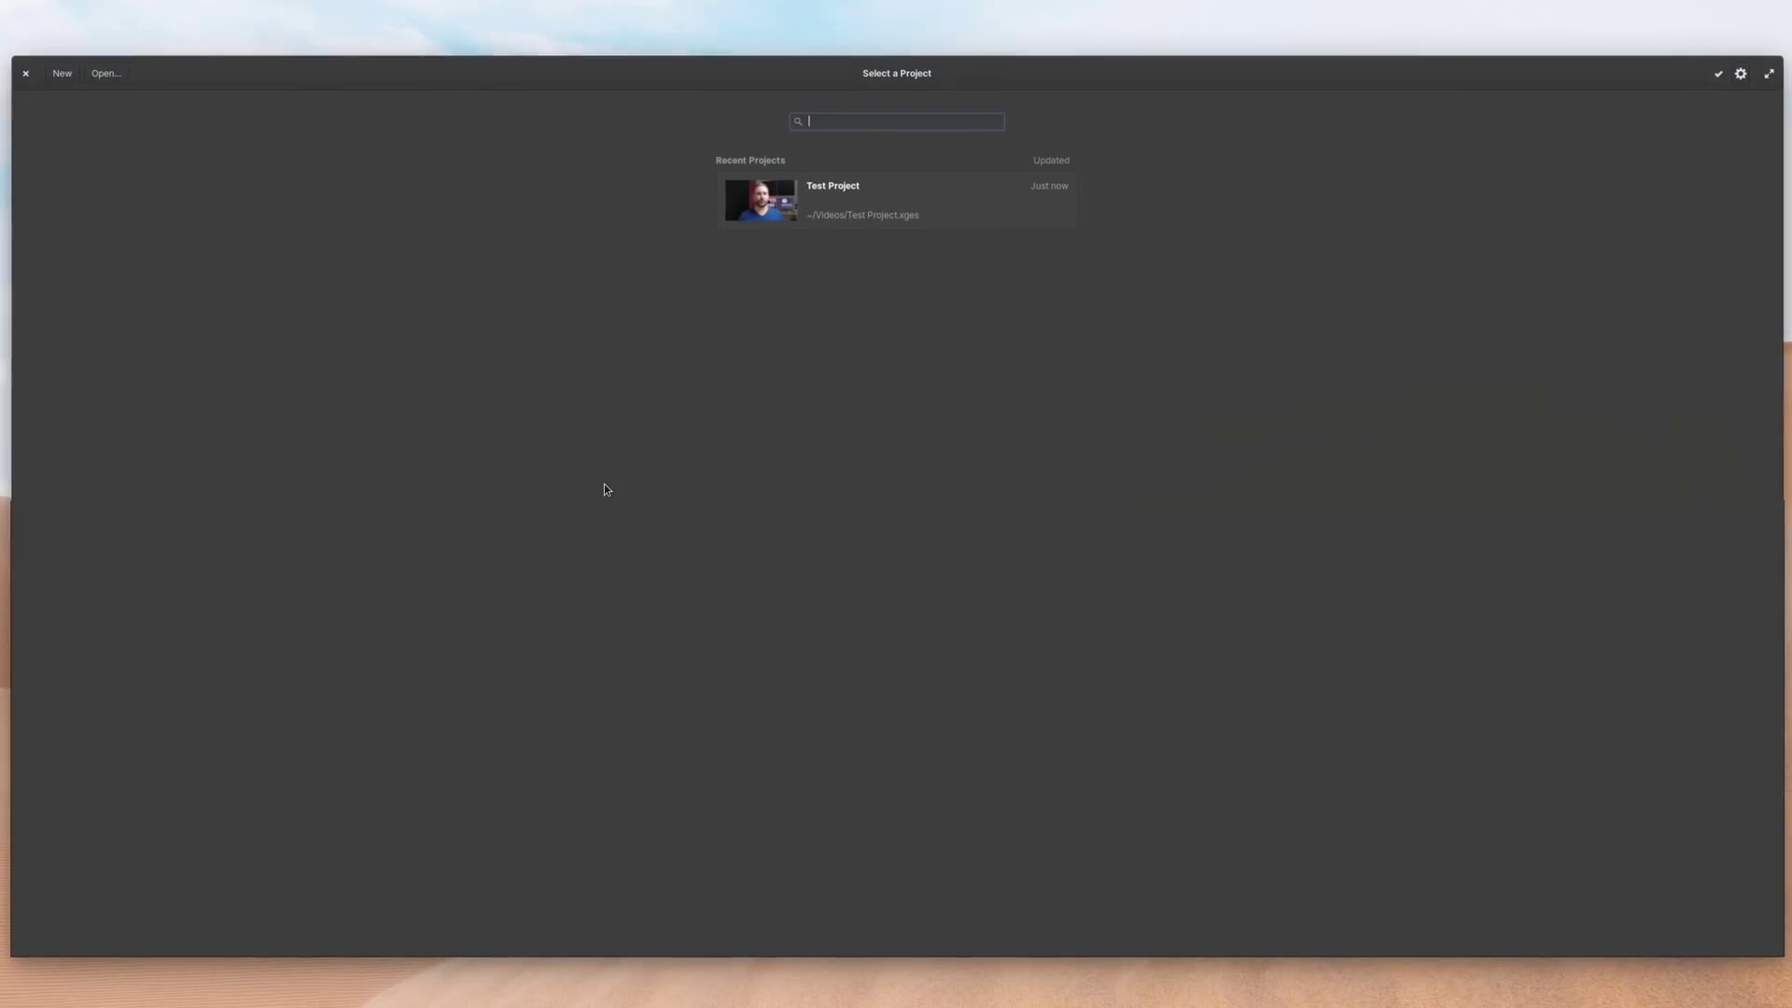
Open Test Project from Recent Projects and answer the autosave prompt
click(875, 205)
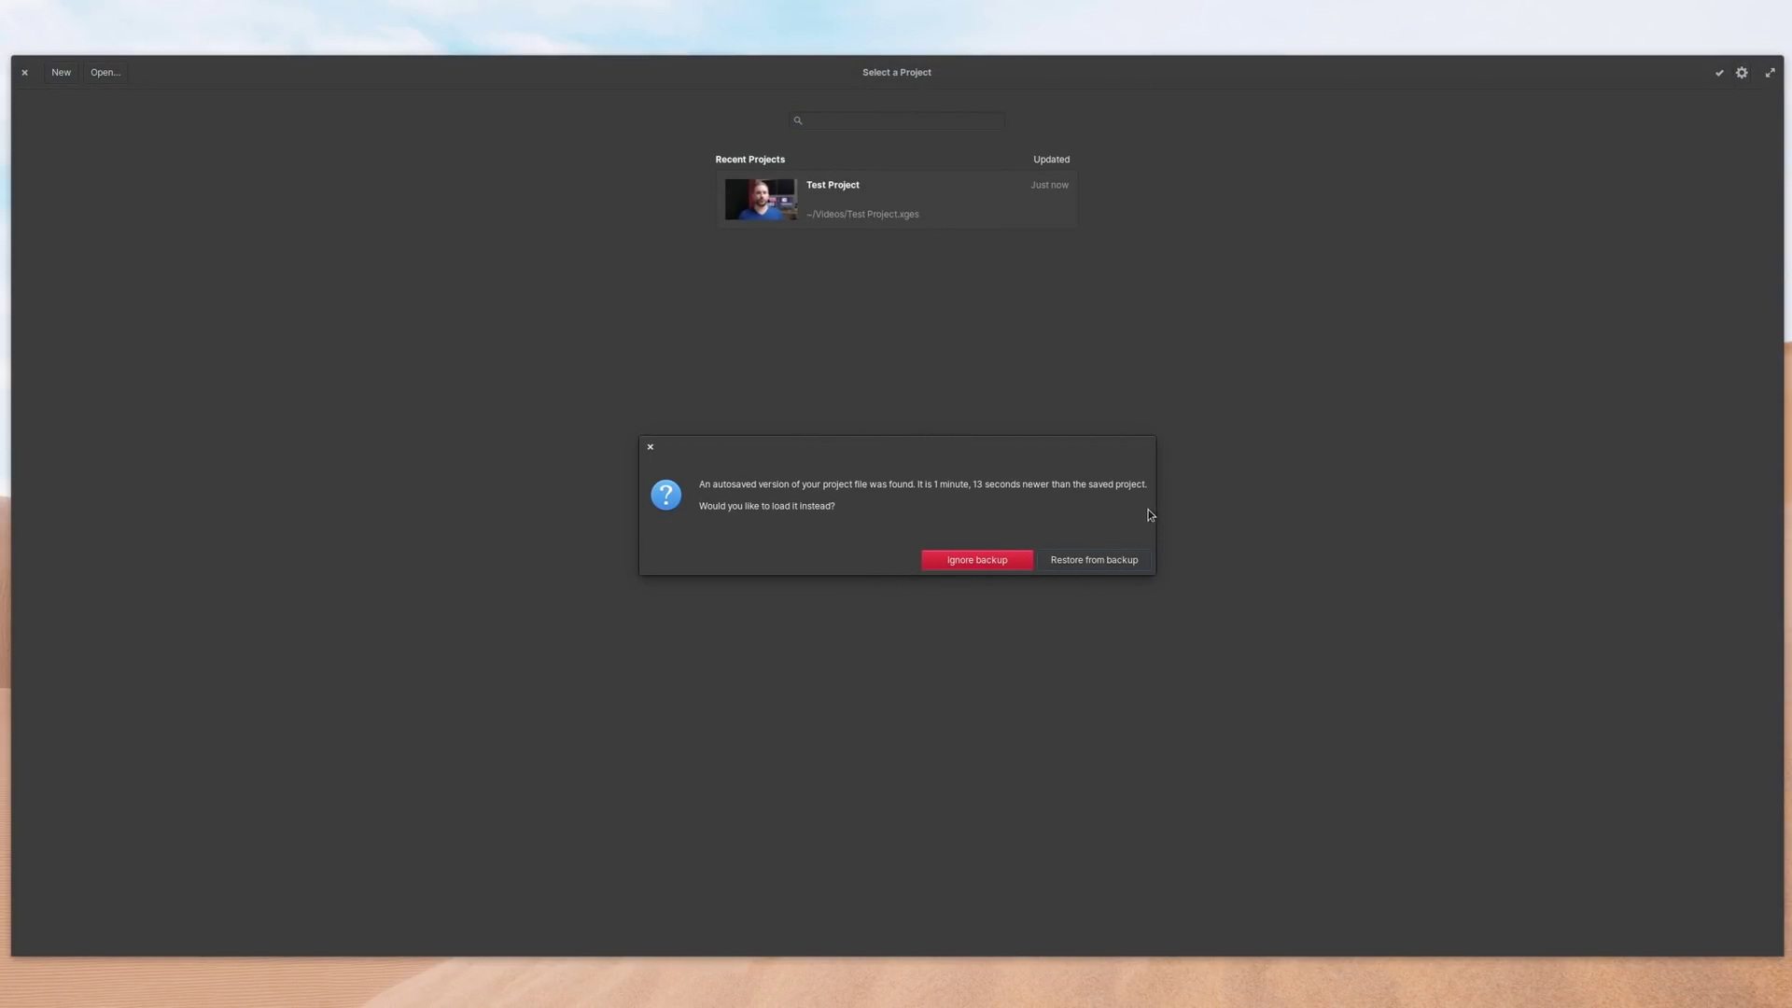
click(1100, 564)
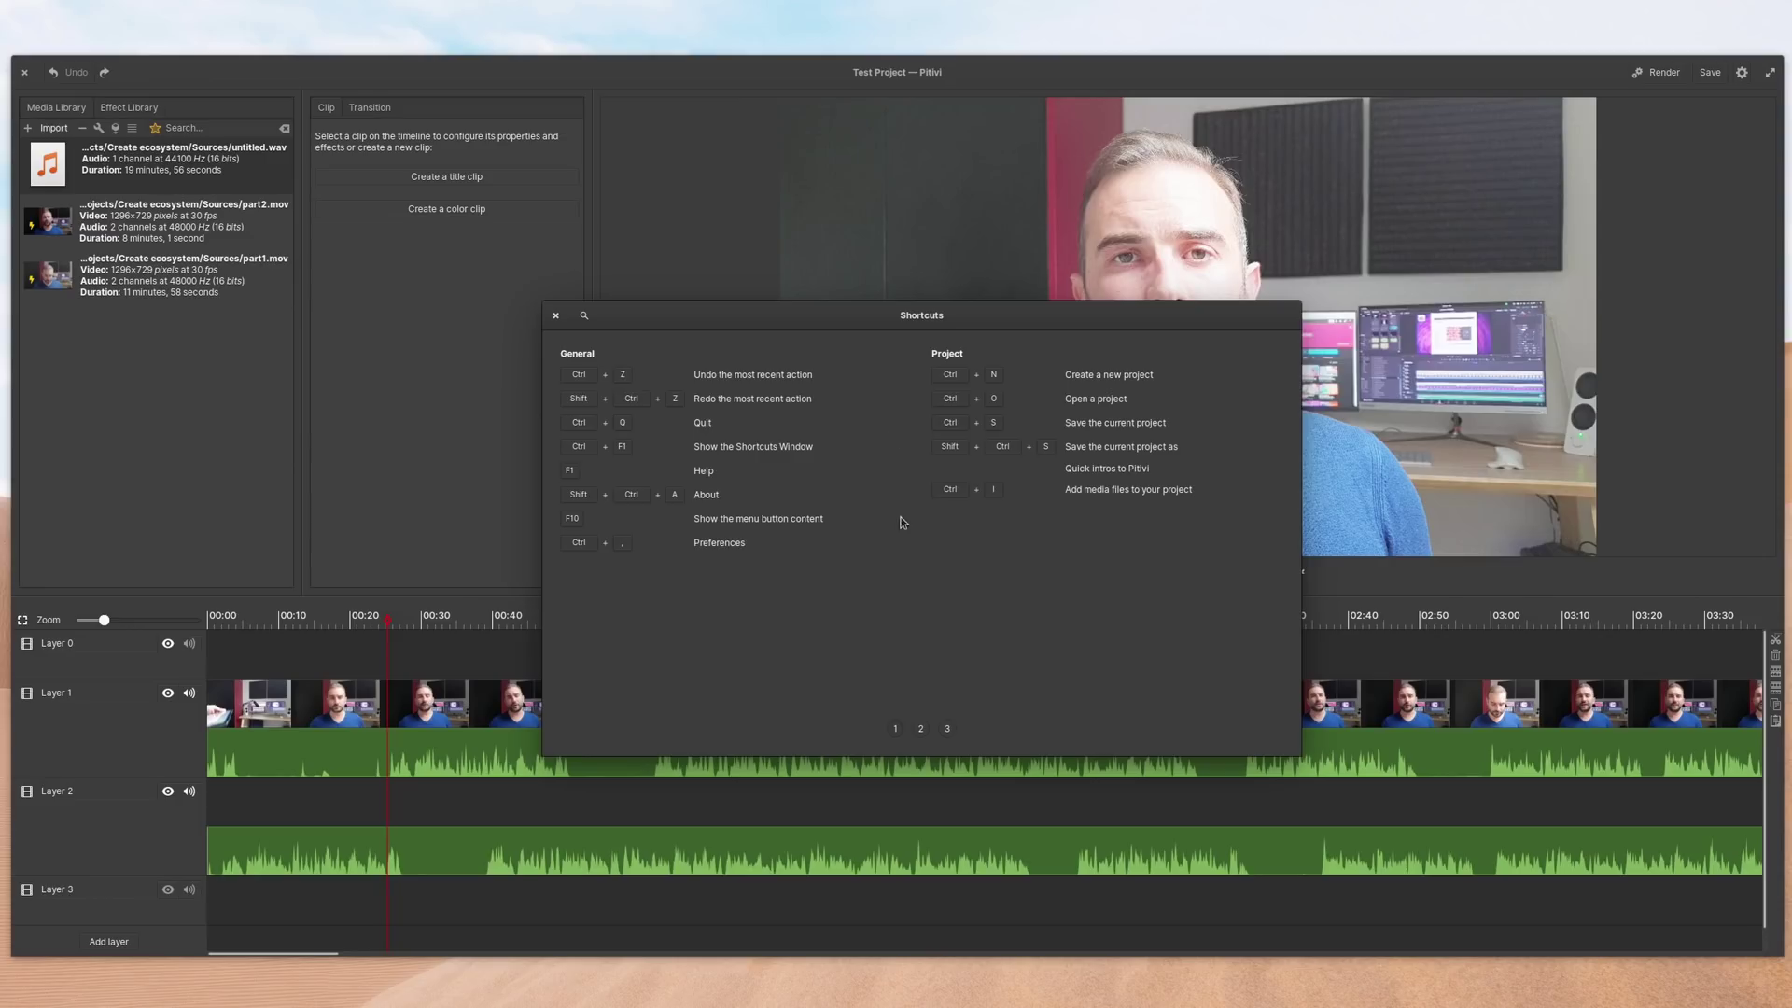
Page through all three pages of the shortcuts overview, then close it
click(929, 721)
click(952, 730)
click(896, 730)
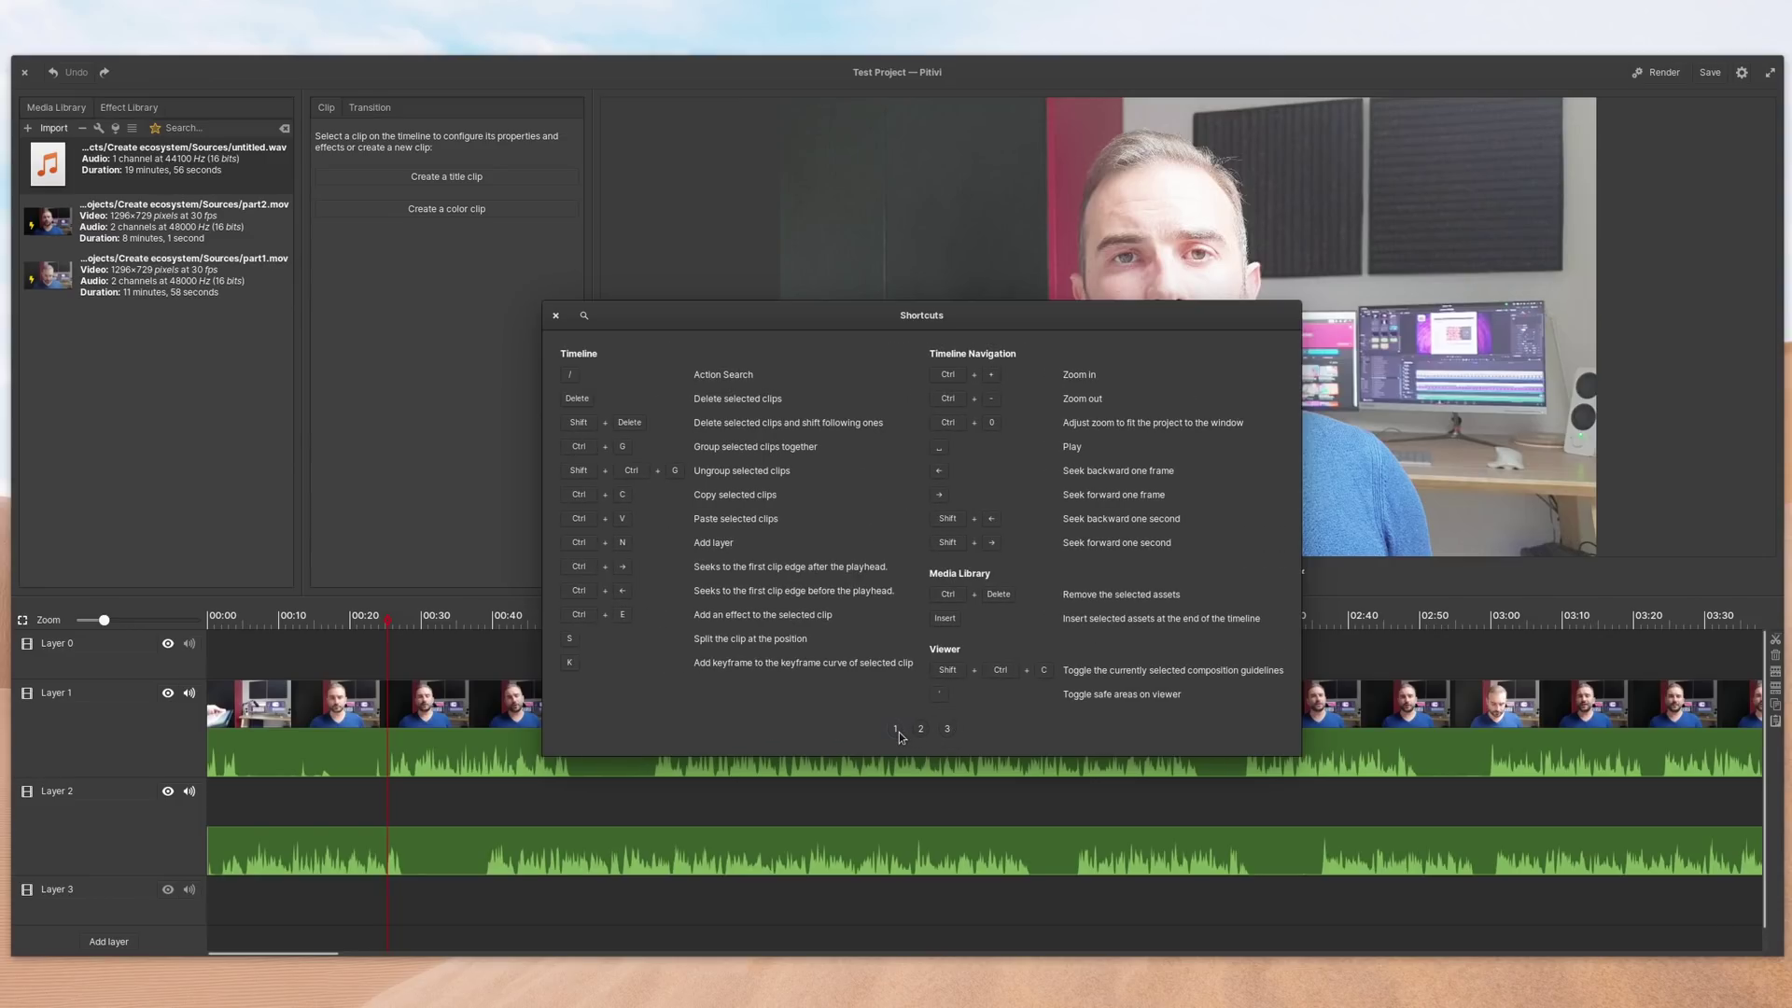
click(557, 315)
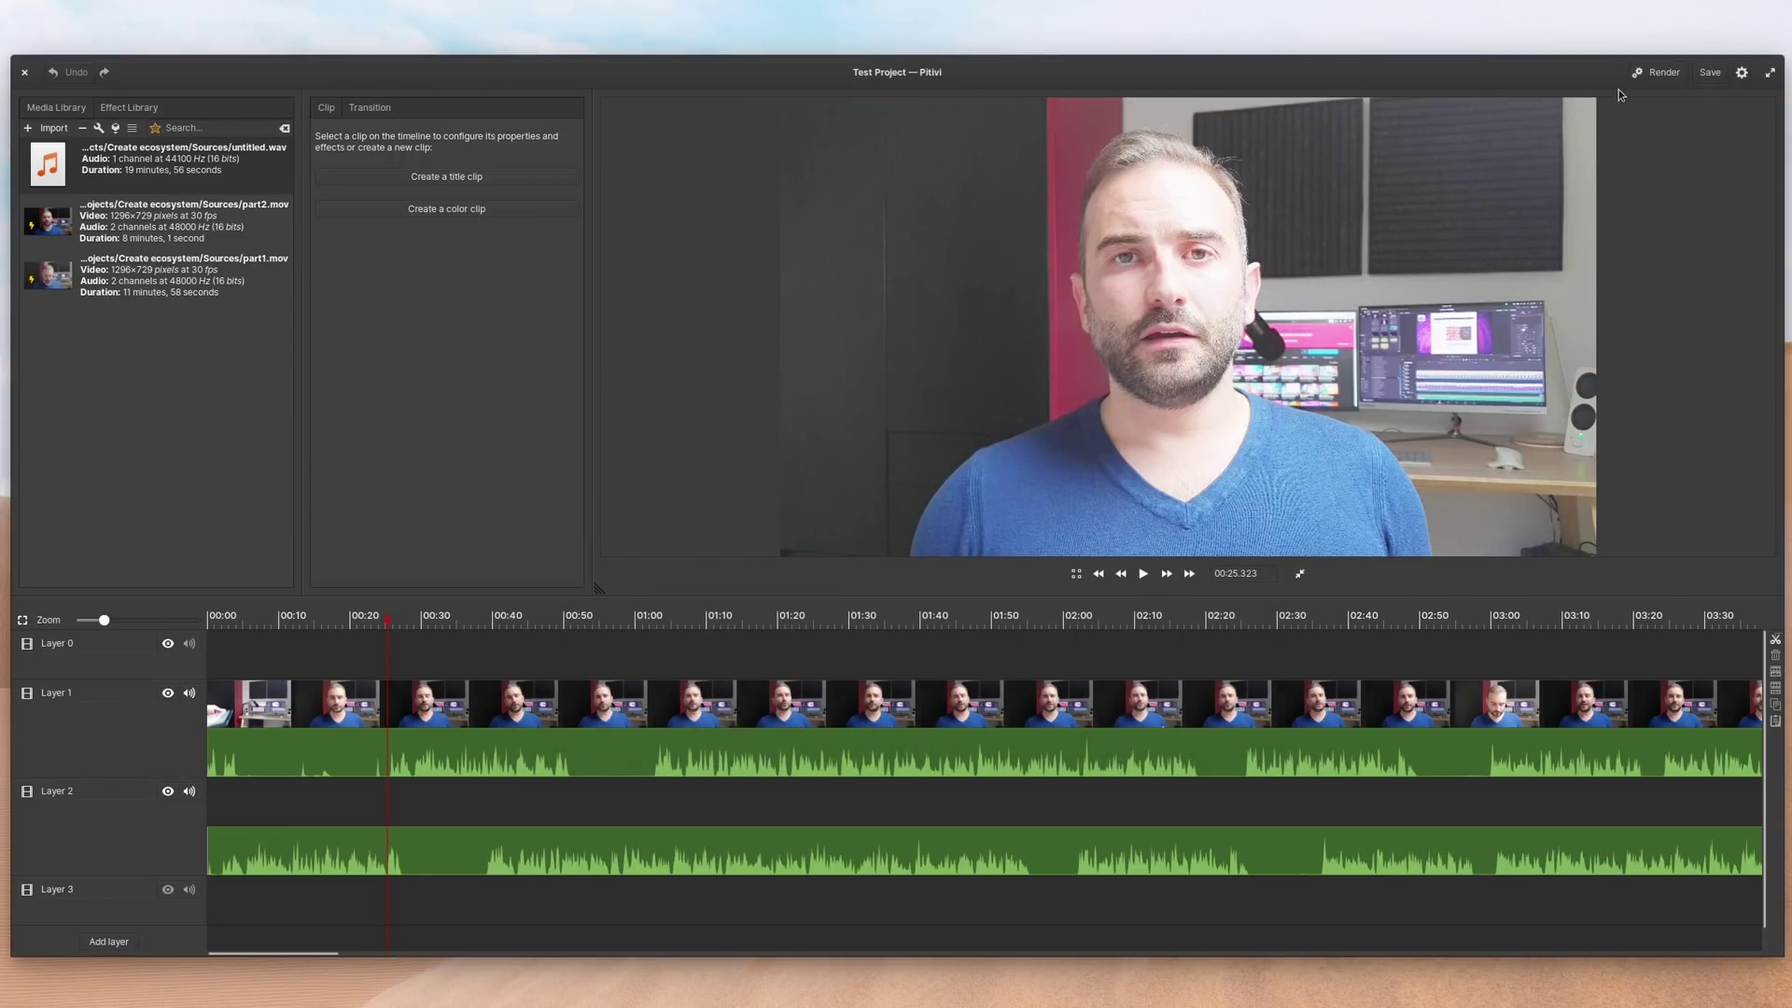
Open Preferences at the Shortcuts section and scroll through its list
click(1742, 74)
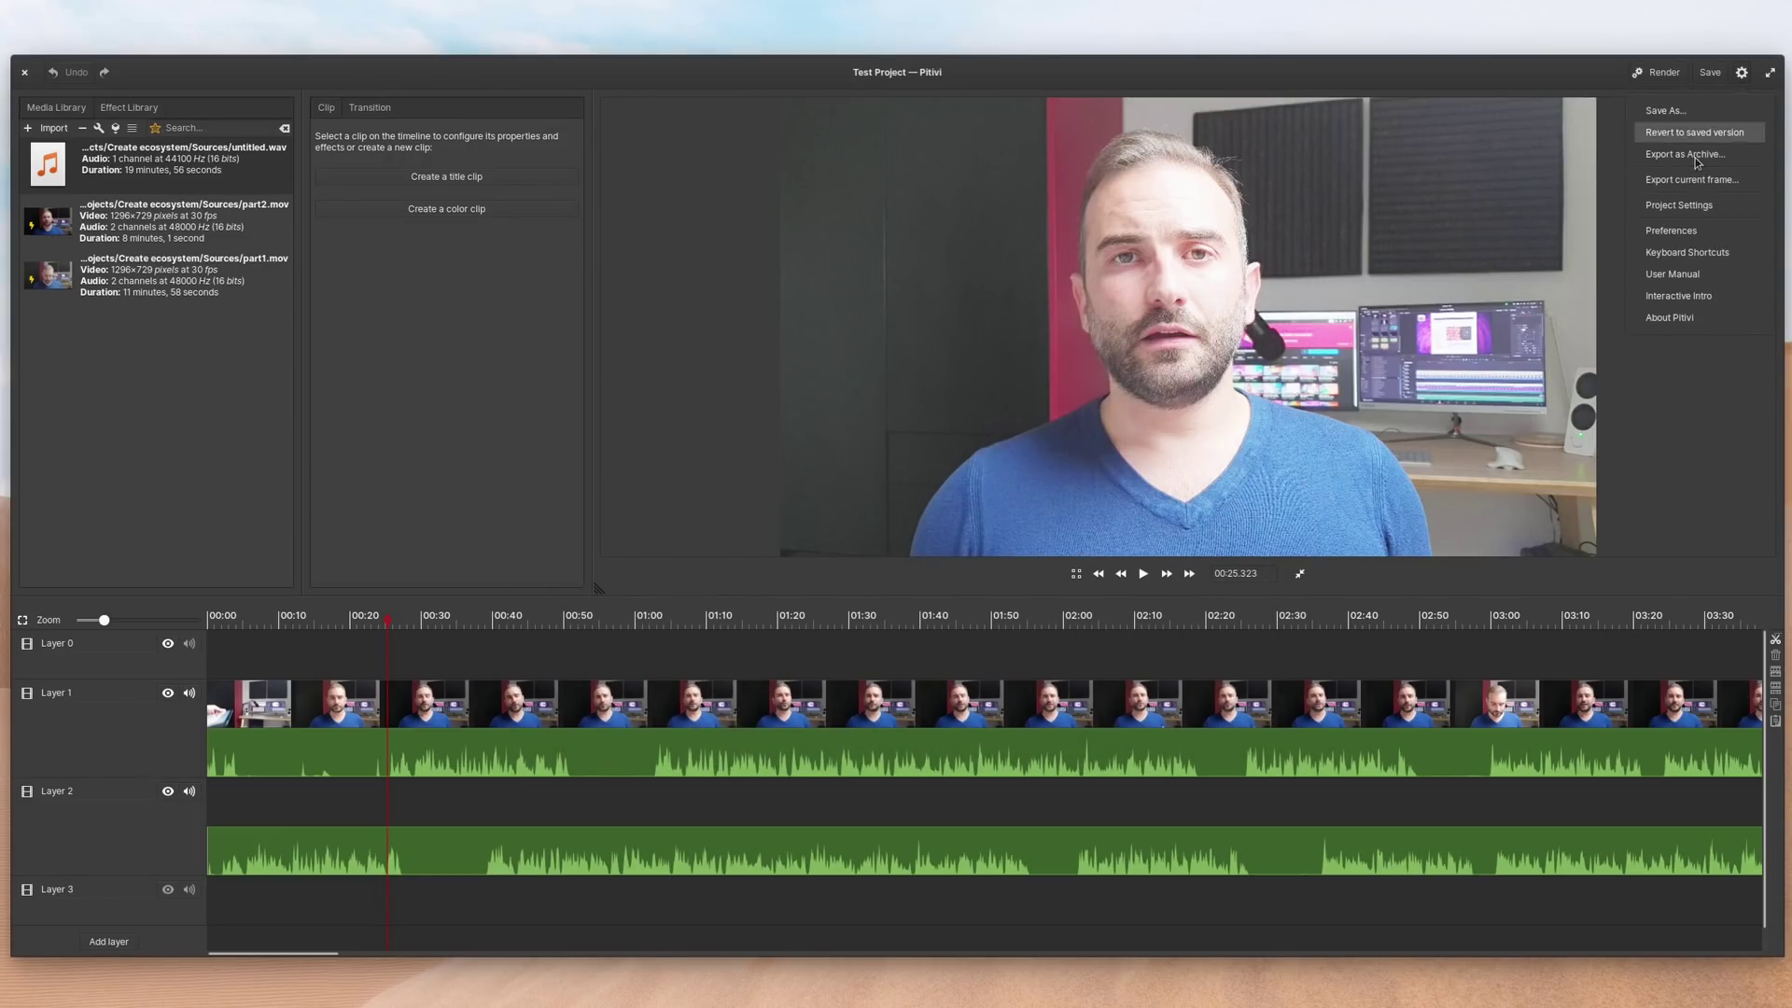
click(1699, 238)
click(677, 396)
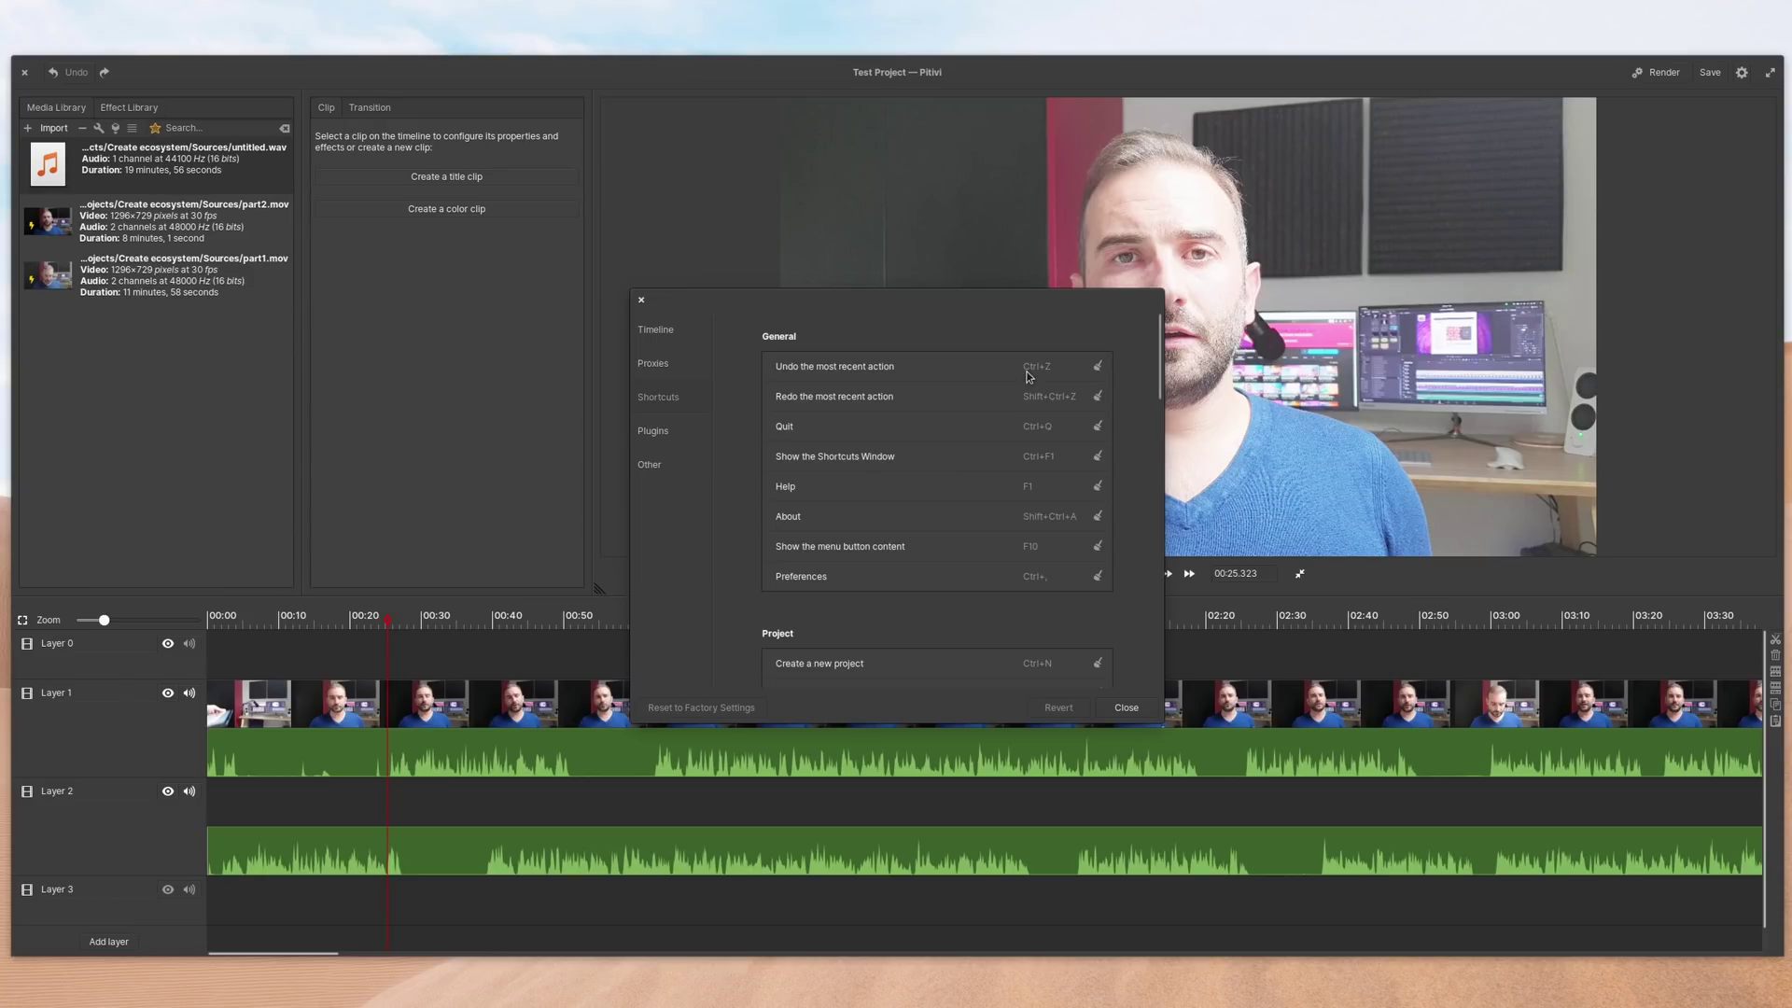
scroll(1164, 333, down, 1)
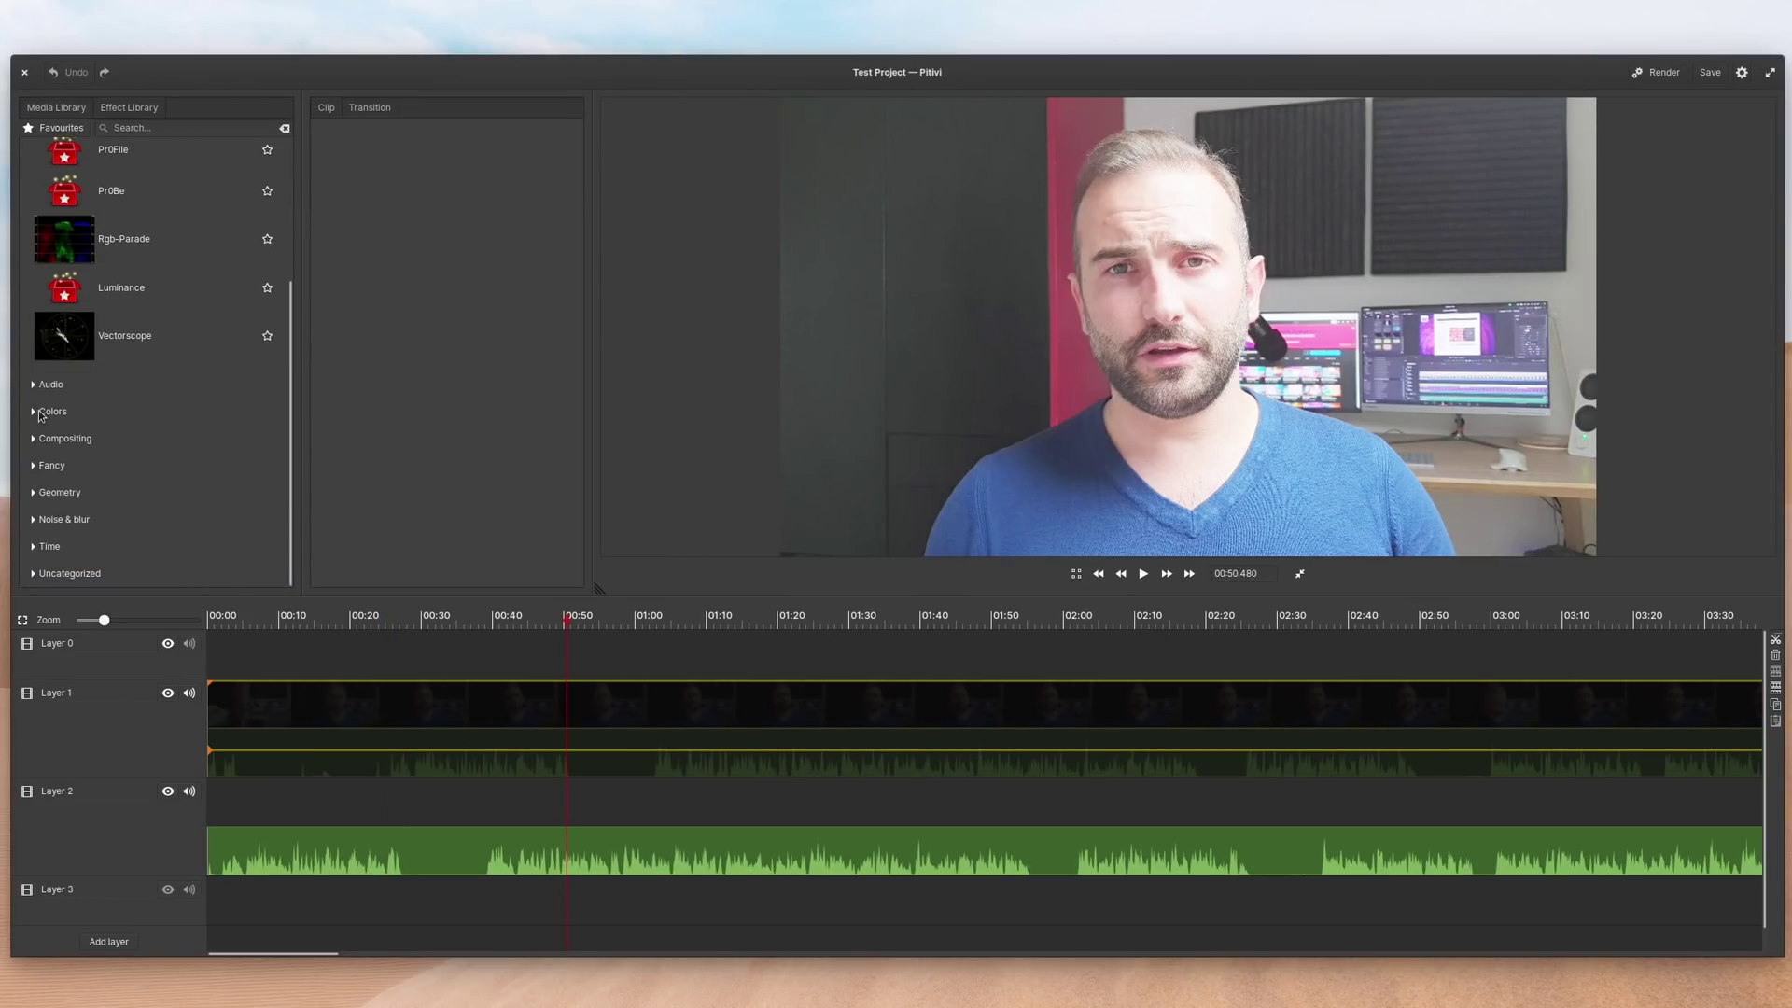
Drag Glow, Saturat0R, Bw0R, Invert0R and Kaleidoscope from the Effect Library onto the Layer 1 clip
click(40, 412)
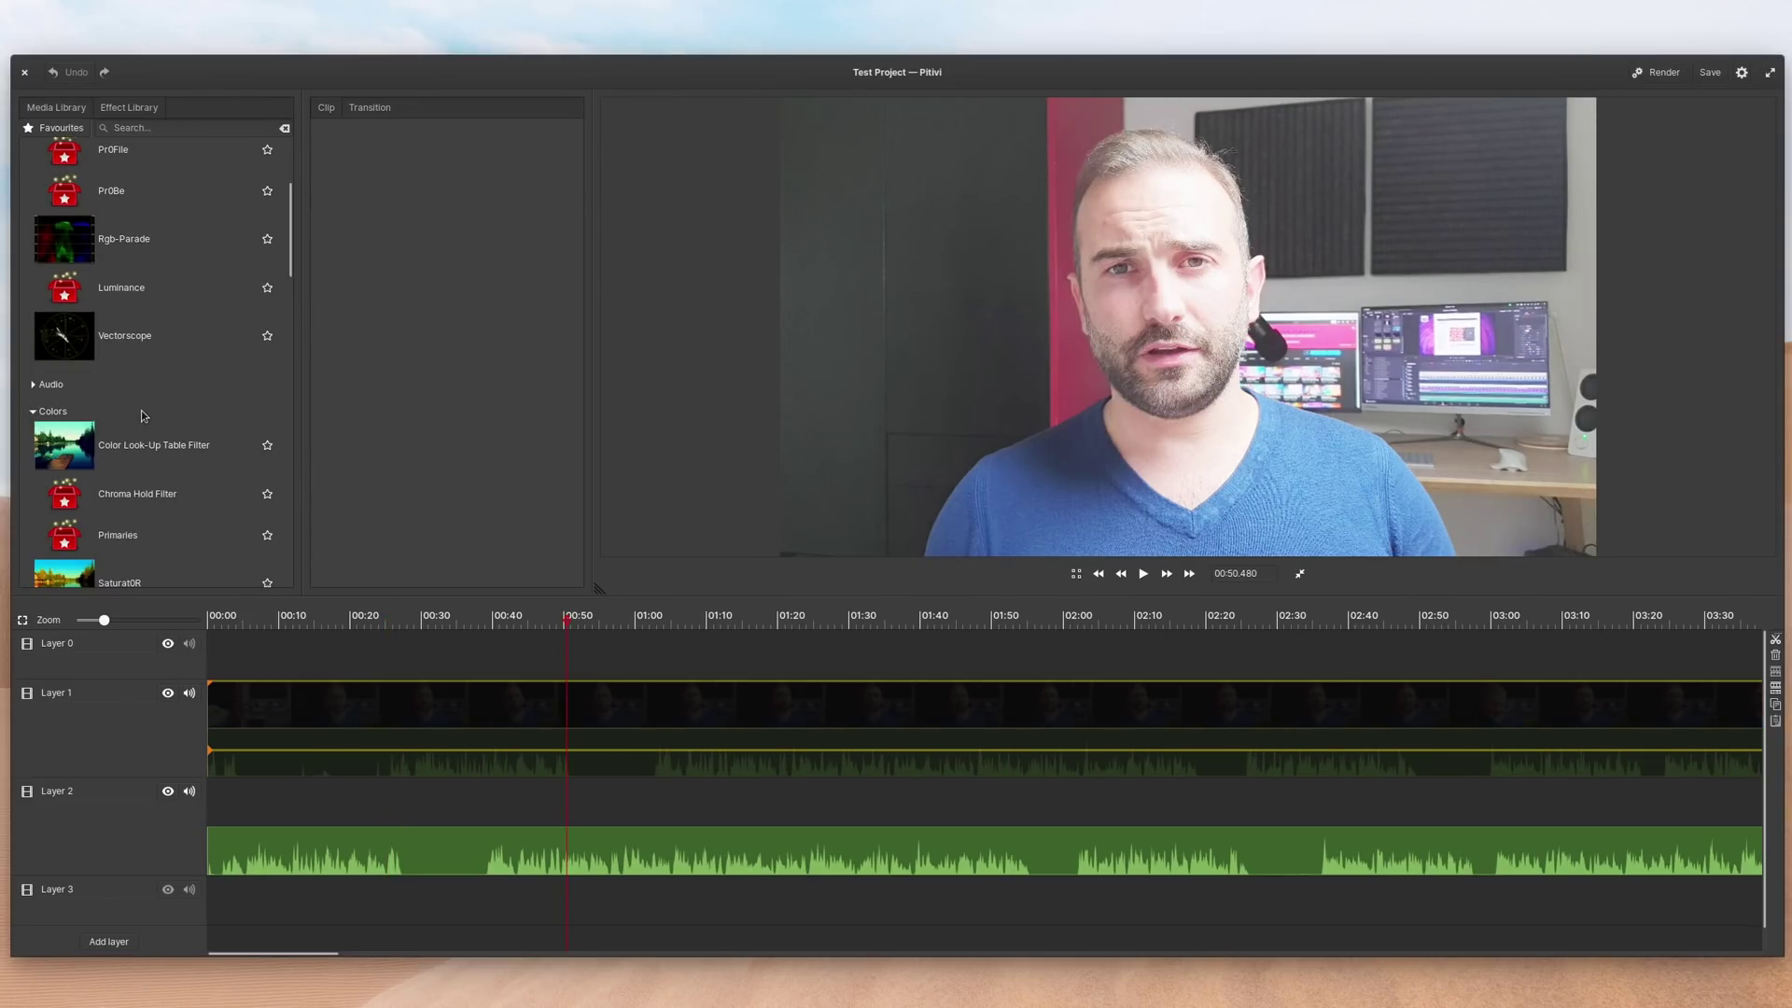
scroll(145, 415, down, 4)
drag(459, 534, 664, 714)
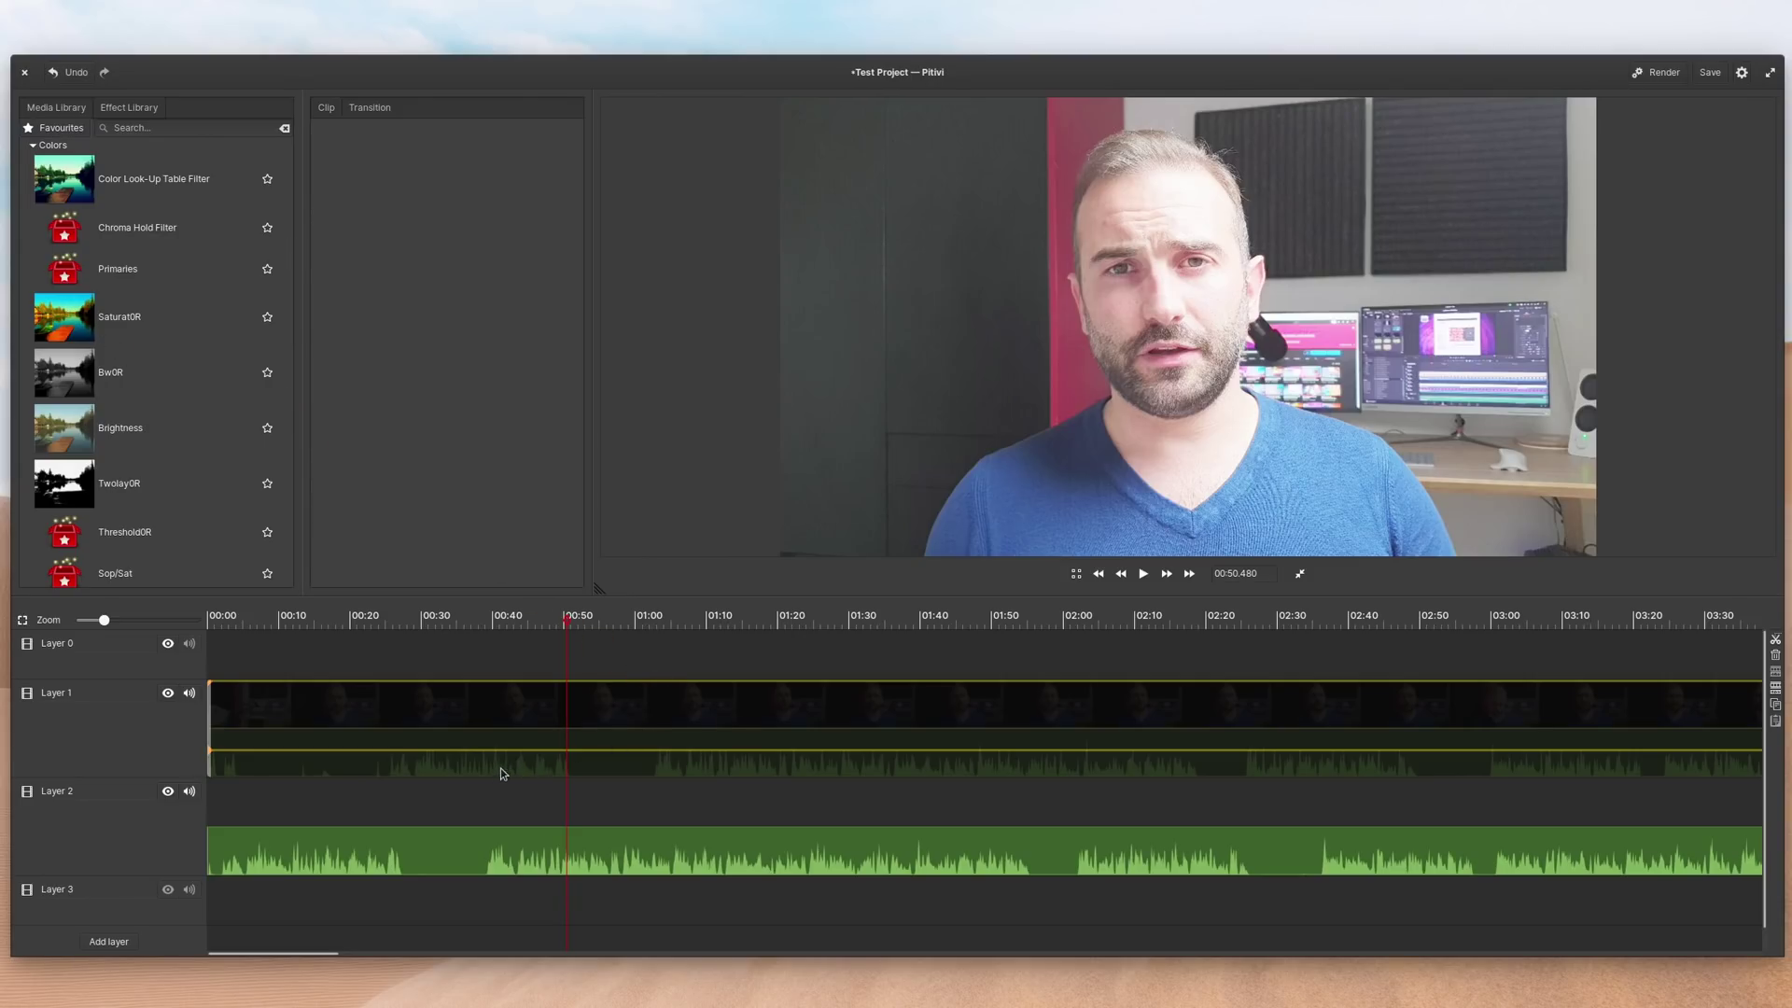
click(362, 698)
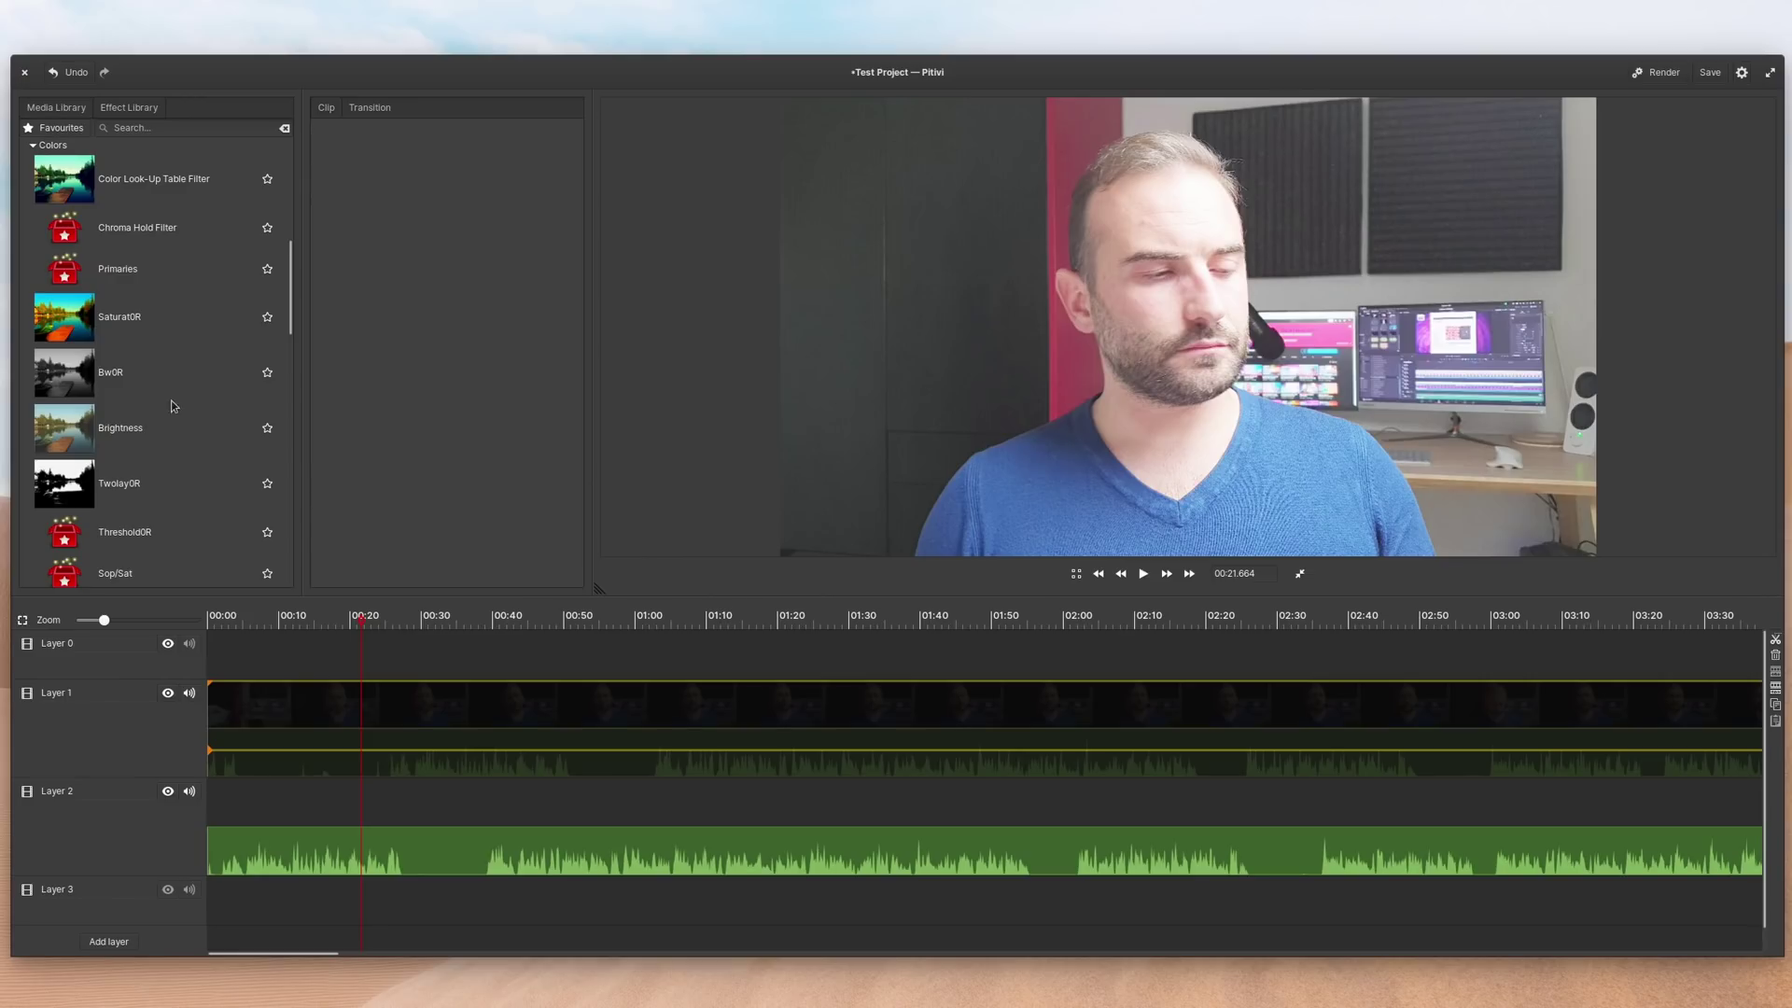
drag(343, 565, 322, 737)
drag(64, 365, 390, 709)
scroll(151, 405, down, 10)
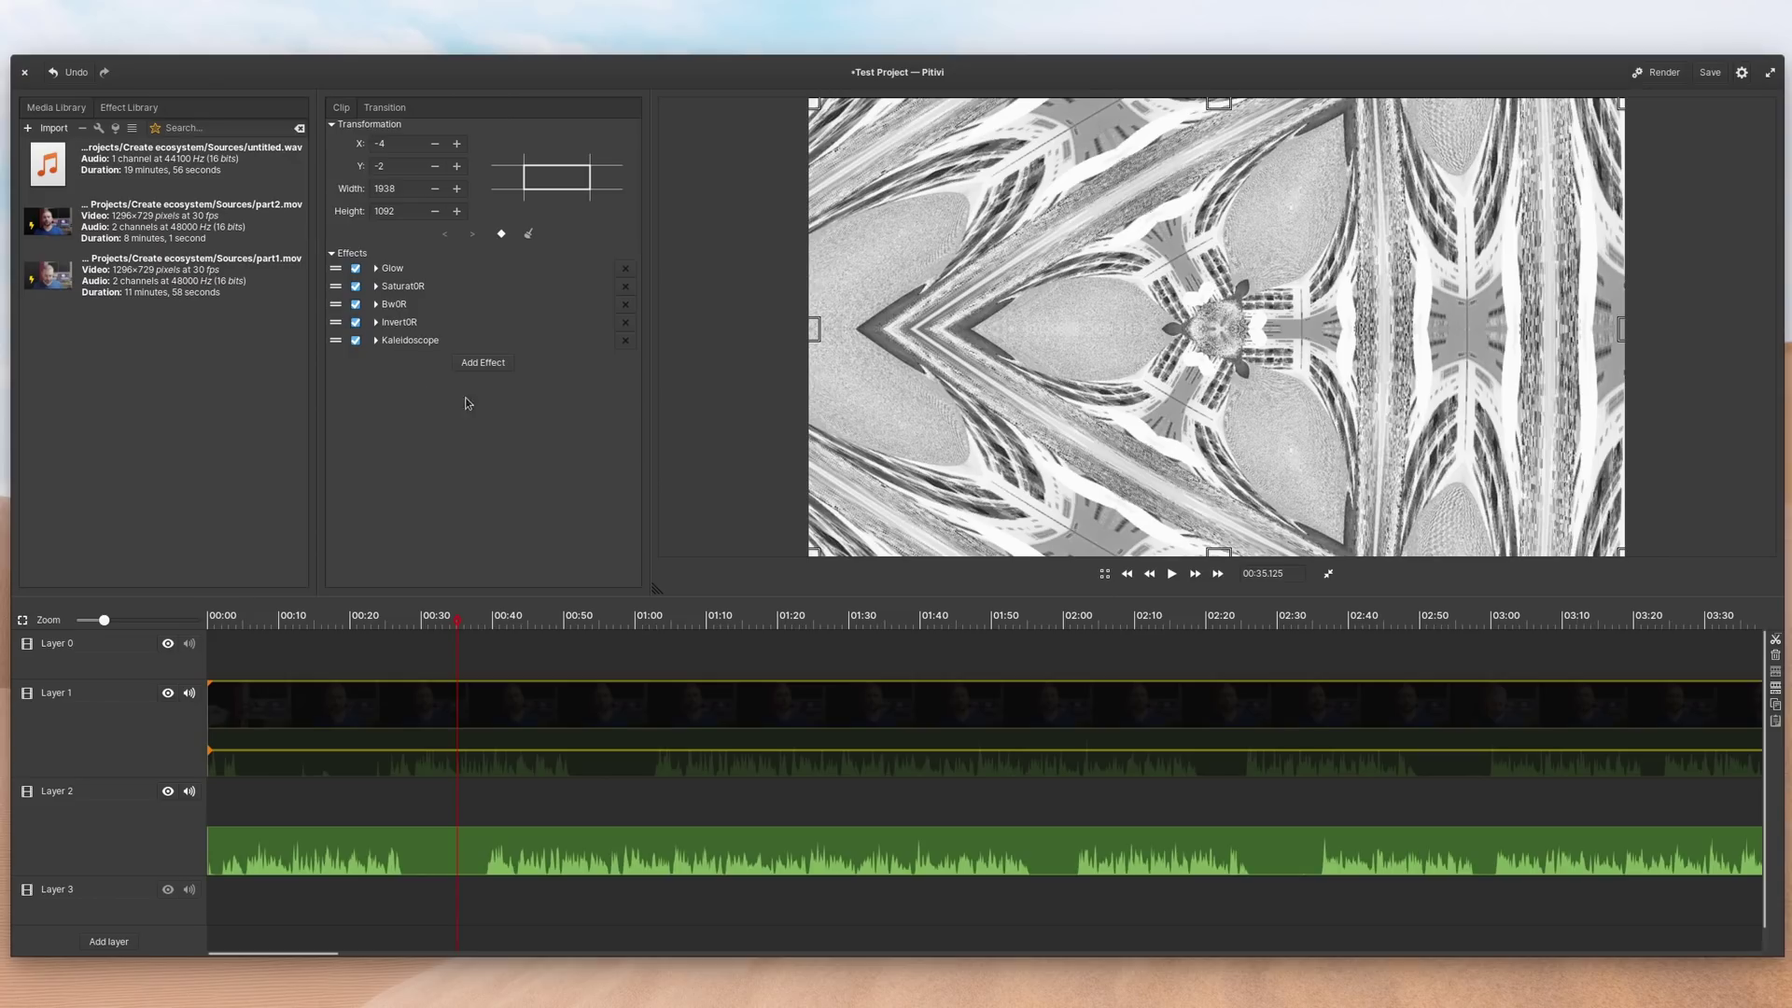
Expand the Glow and Saturat0R settings, then delete Bw0R, Invert0R and Kaleidoscope from the clip
click(377, 269)
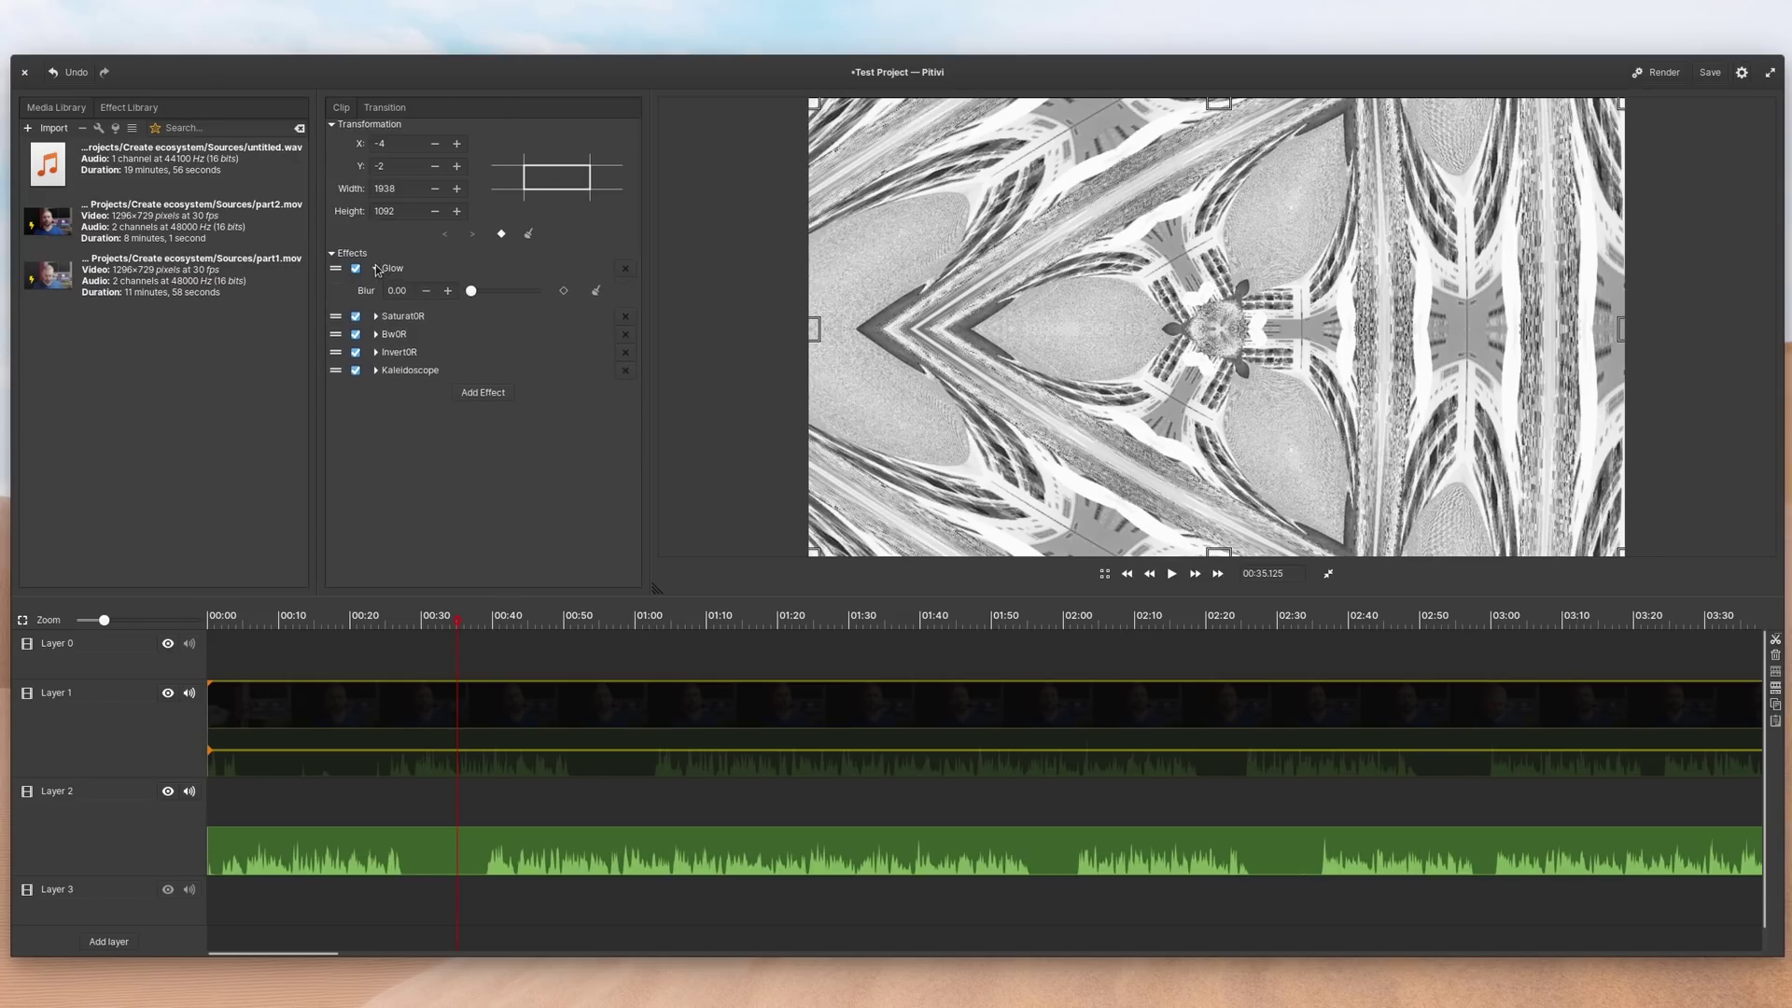
click(376, 320)
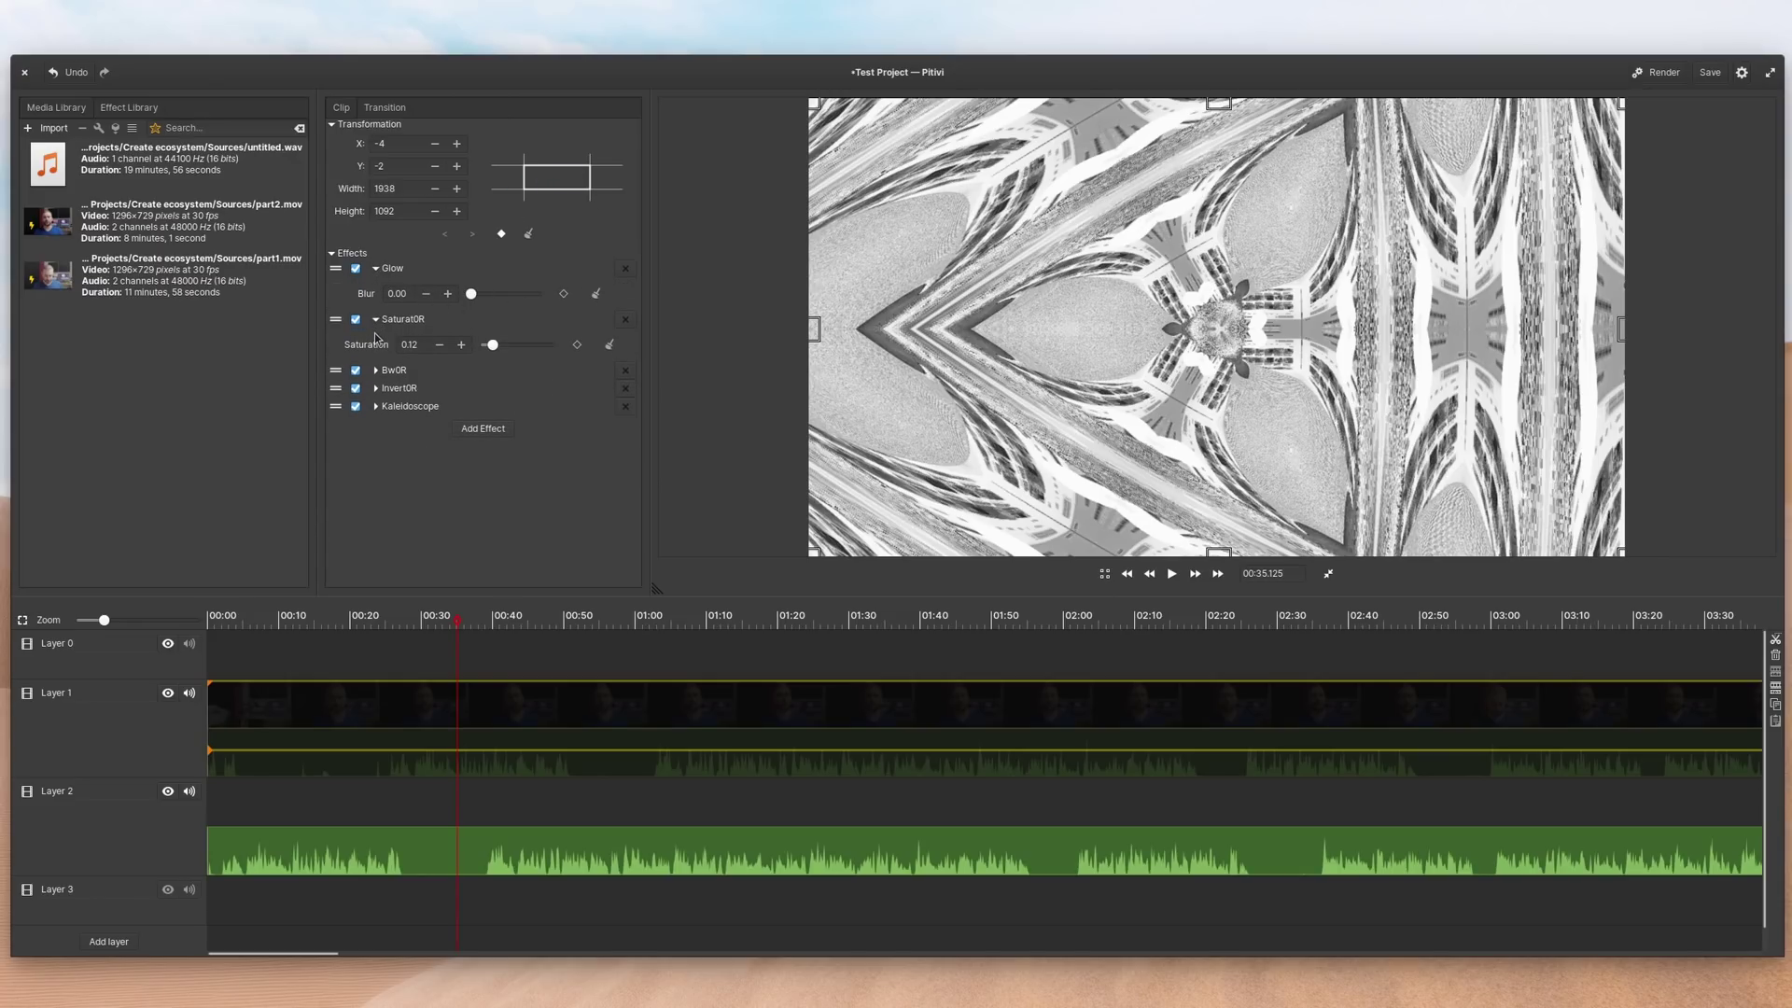
click(625, 372)
click(626, 371)
click(625, 372)
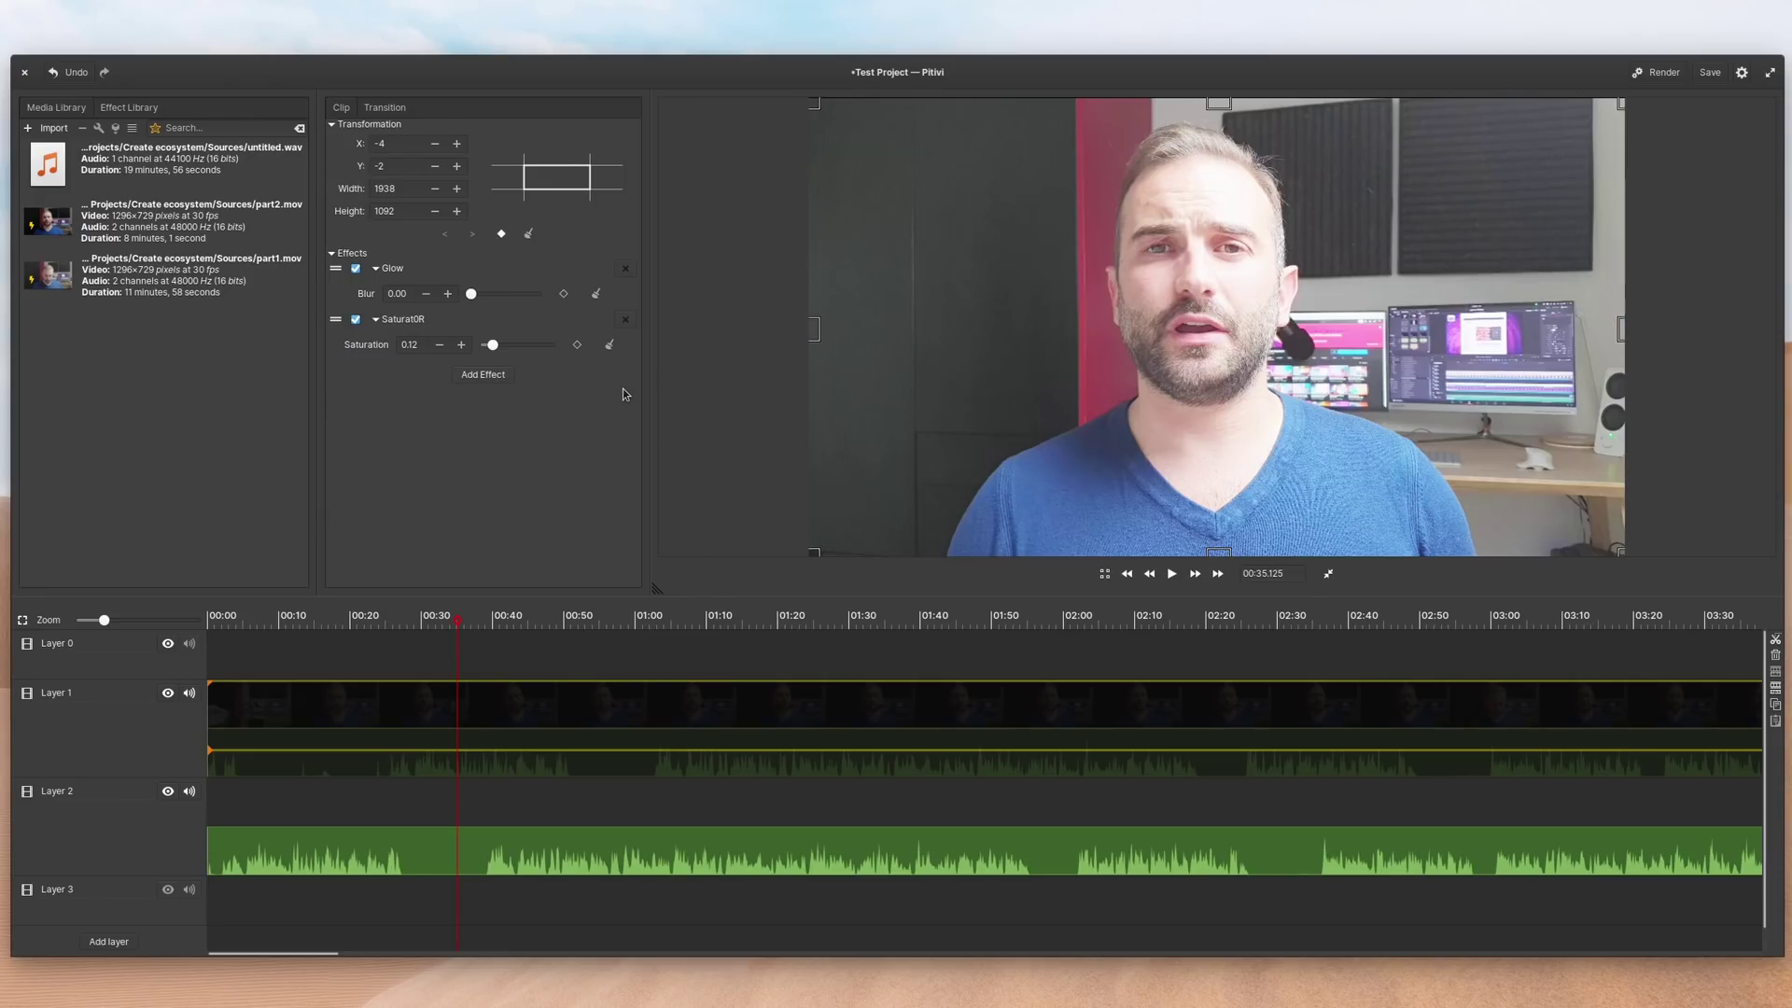
Raise saturation to 0.39, move the MAGNUM OPUS title lower, lengthen it, and preview
mouse_move(495, 348)
mouse_down()
mouse_move(534, 348)
mouse_move(513, 350)
mouse_up()
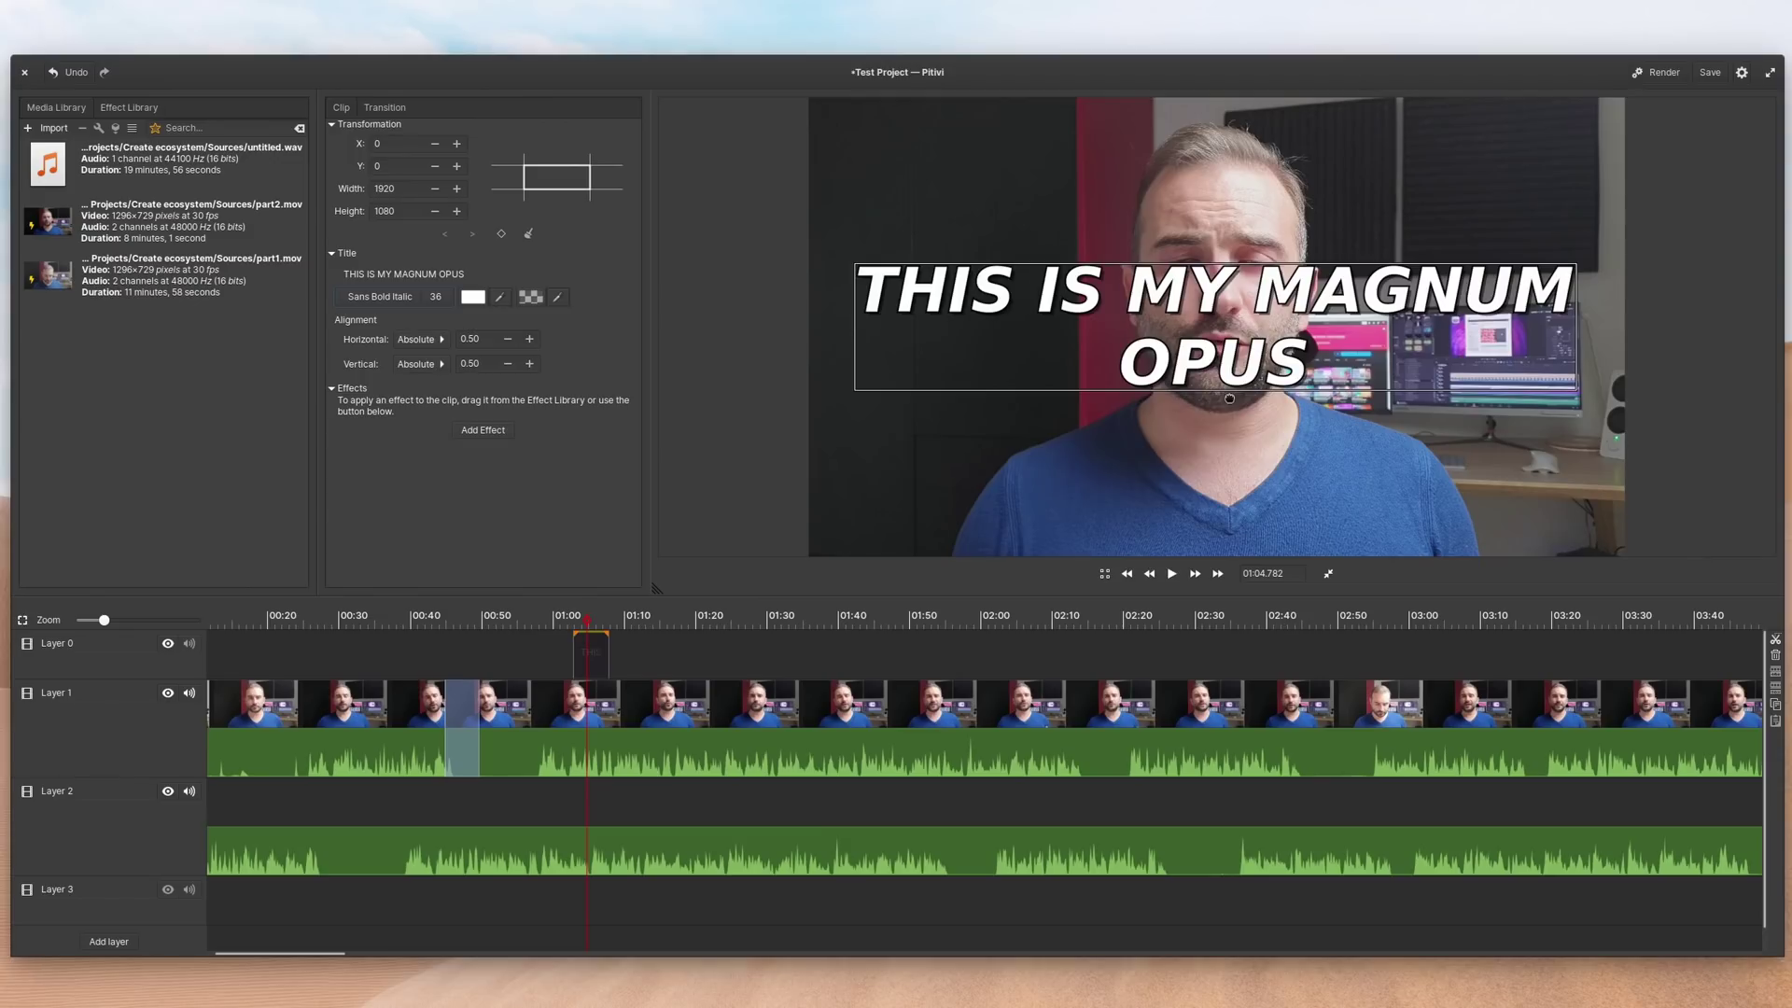
drag(1229, 399, 1238, 543)
drag(785, 660, 795, 660)
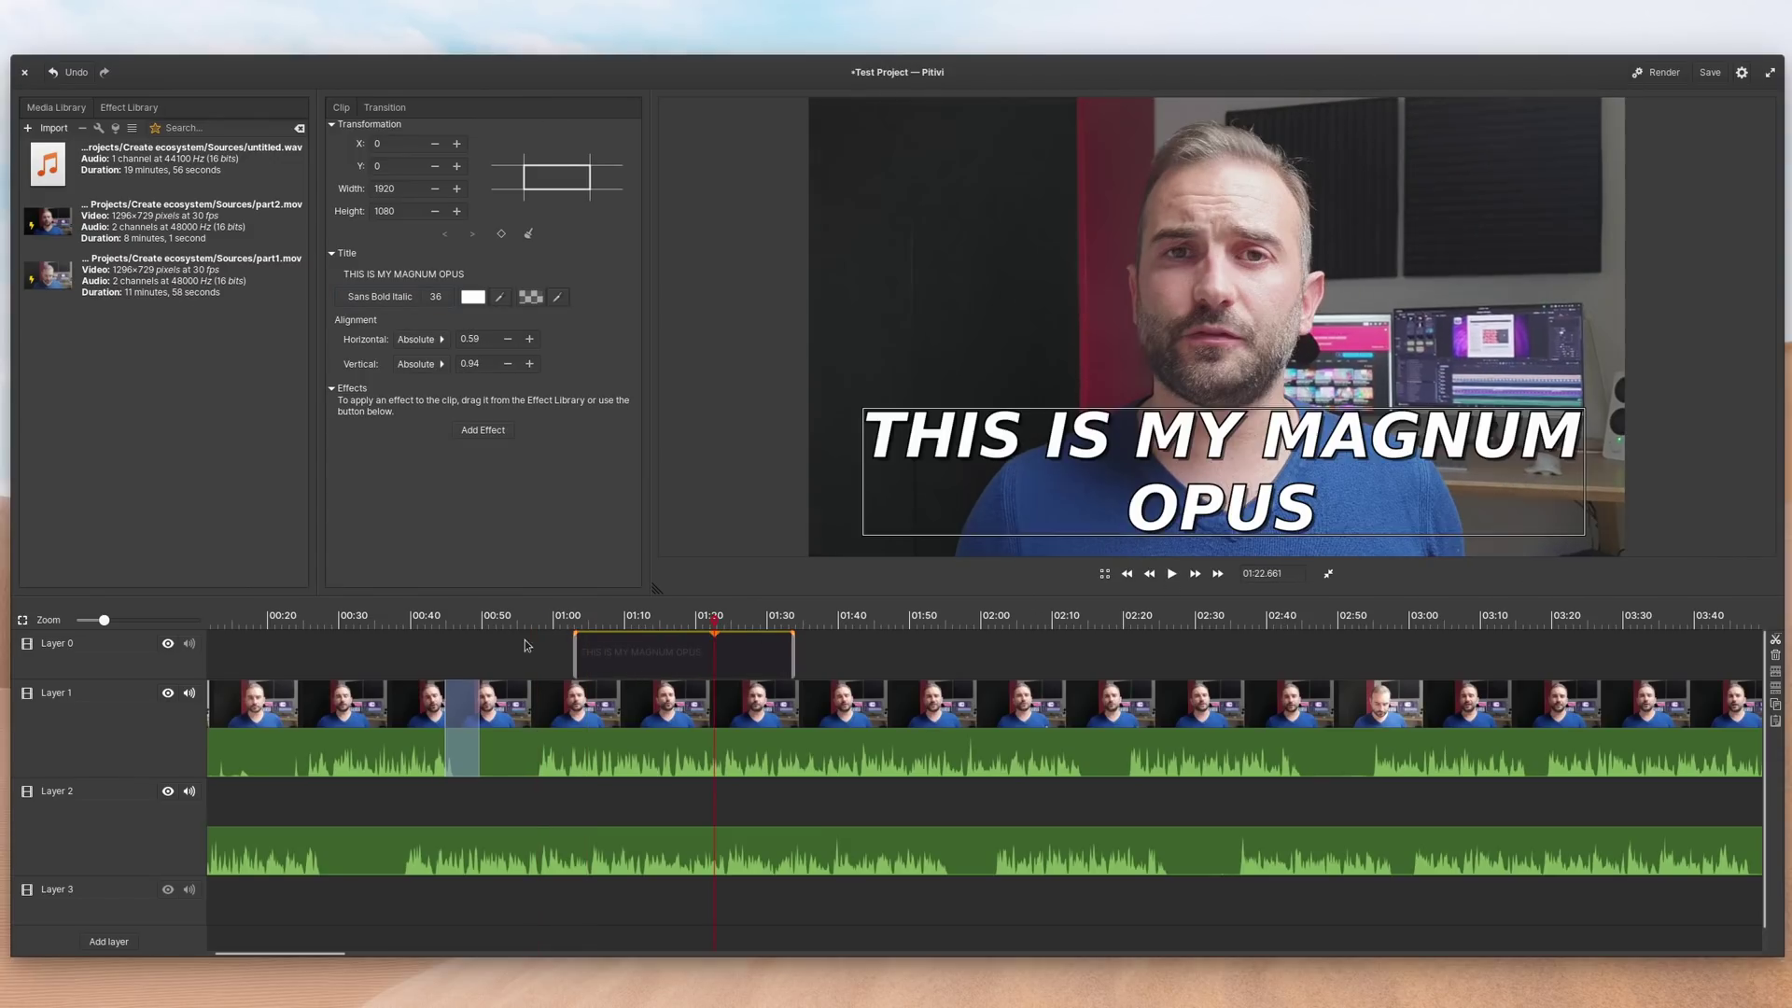
key(space)
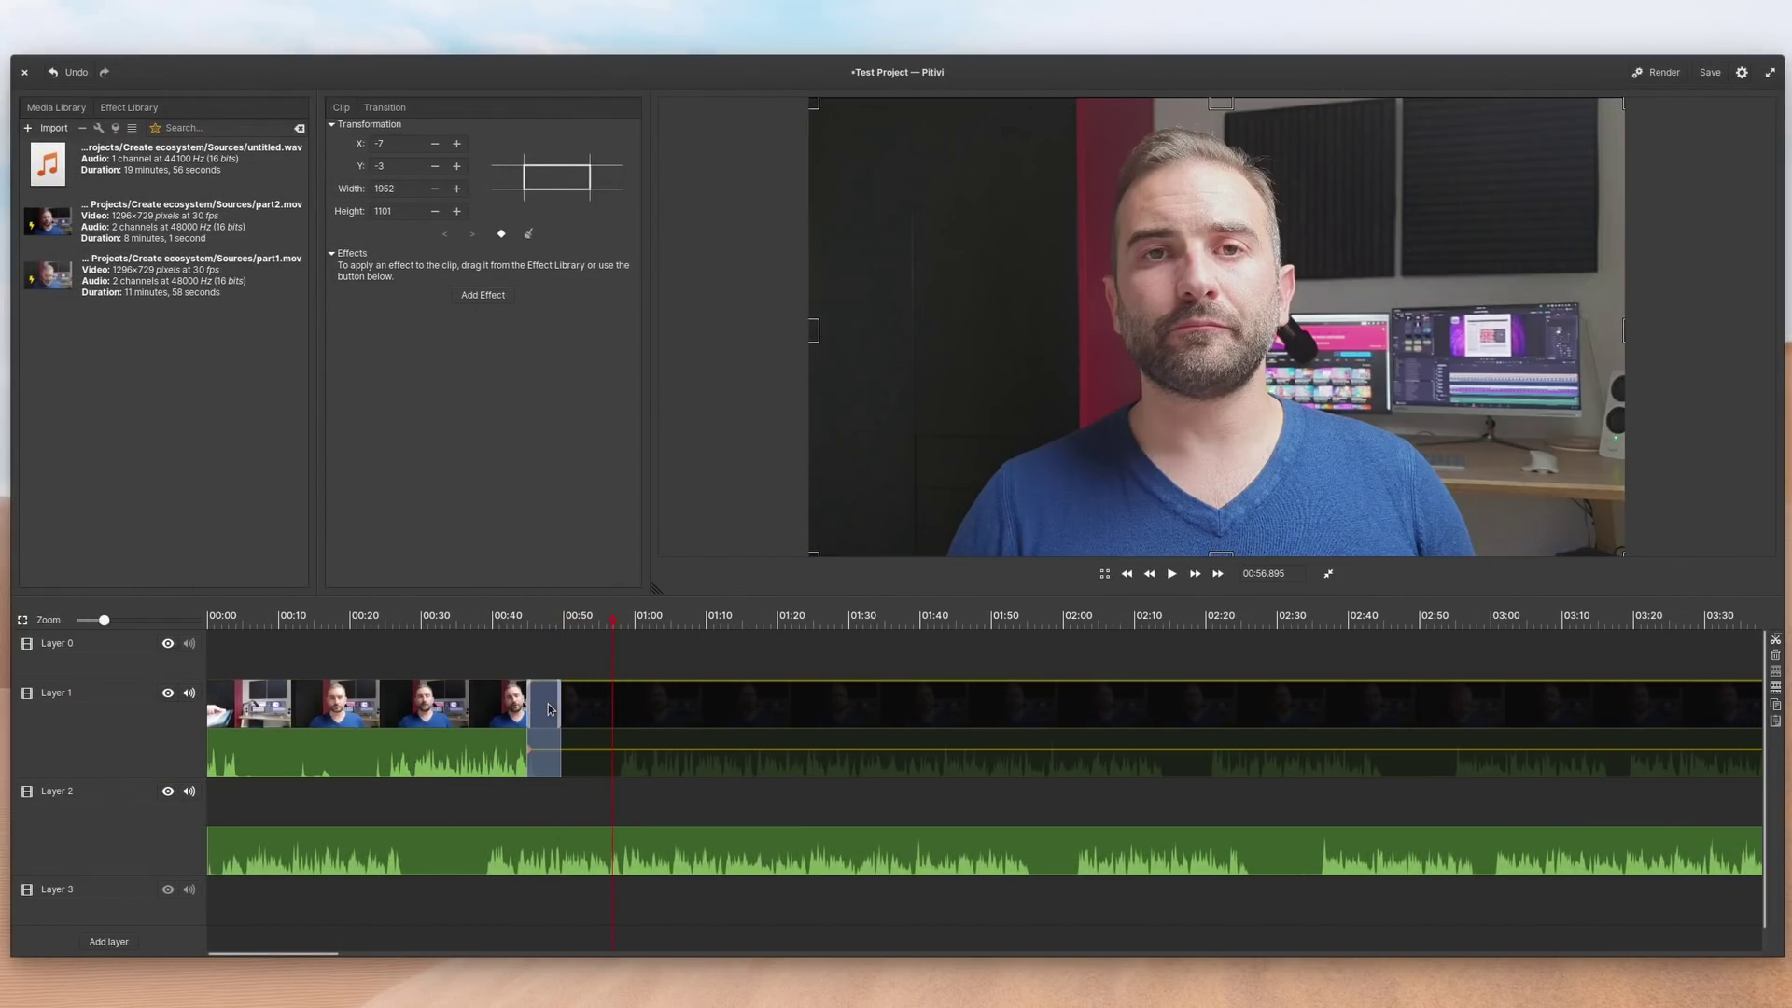
Make the Layer 1 transition a windshield-h wipe with its border pushed toward Smooth
click(548, 708)
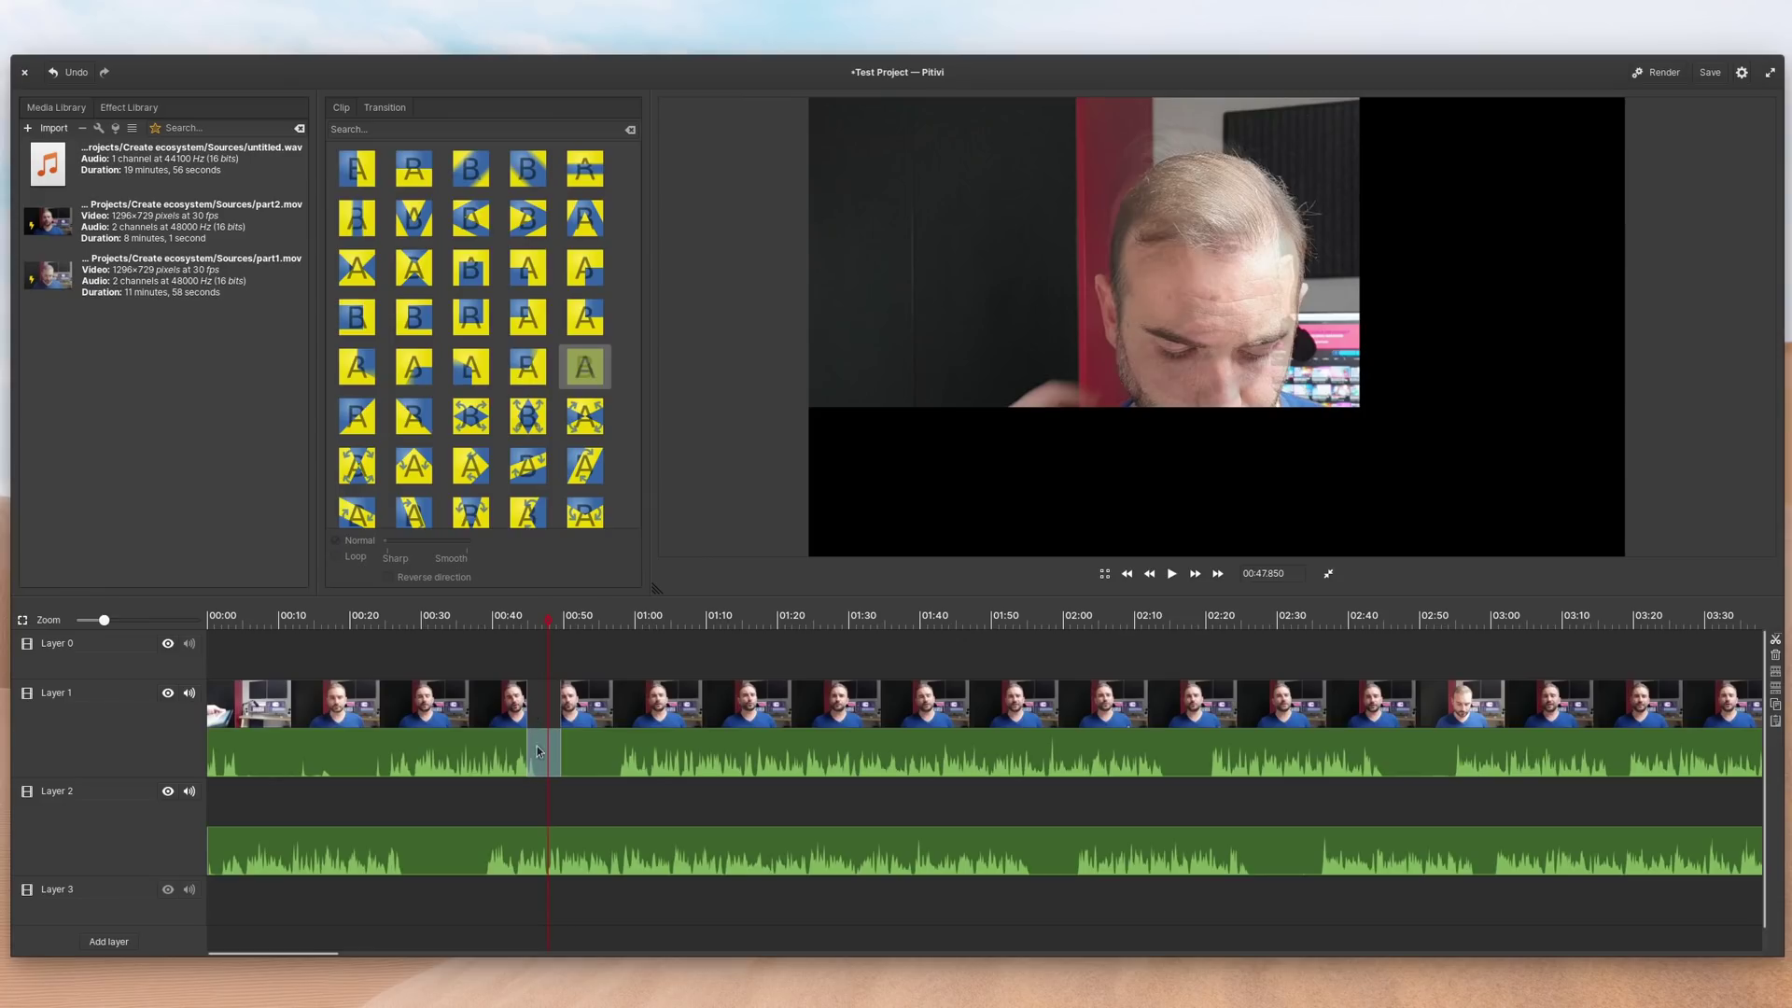
click(527, 268)
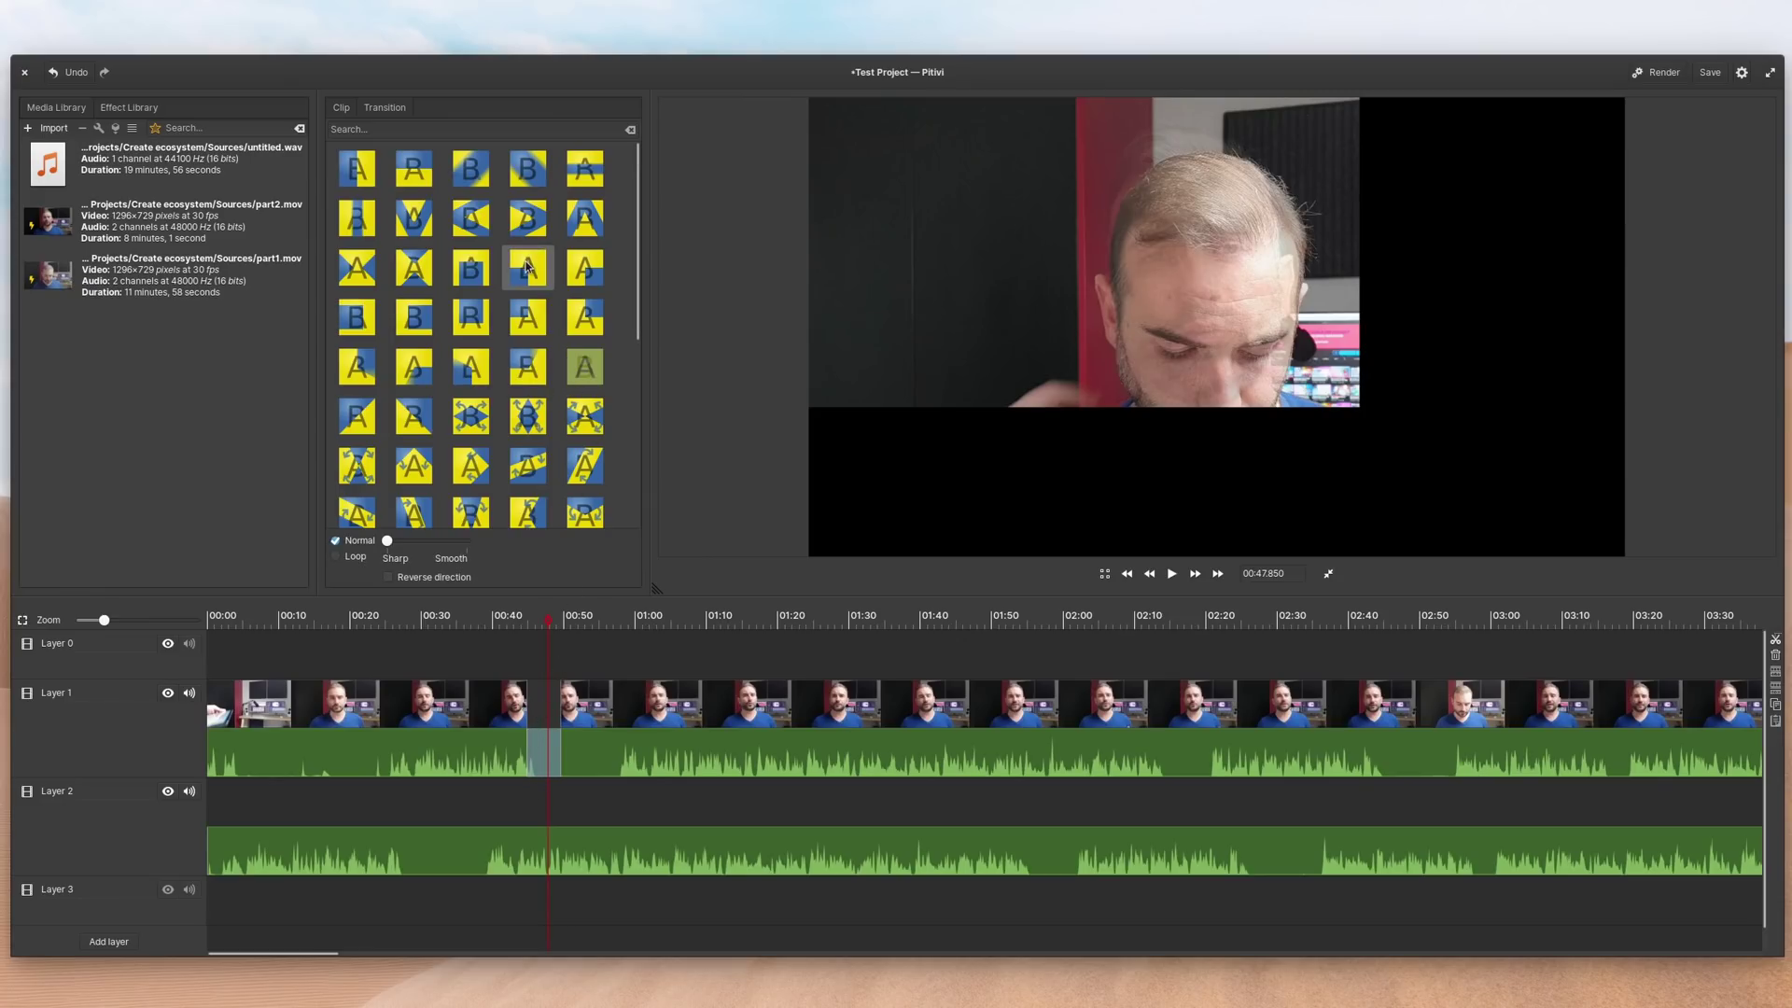
click(599, 213)
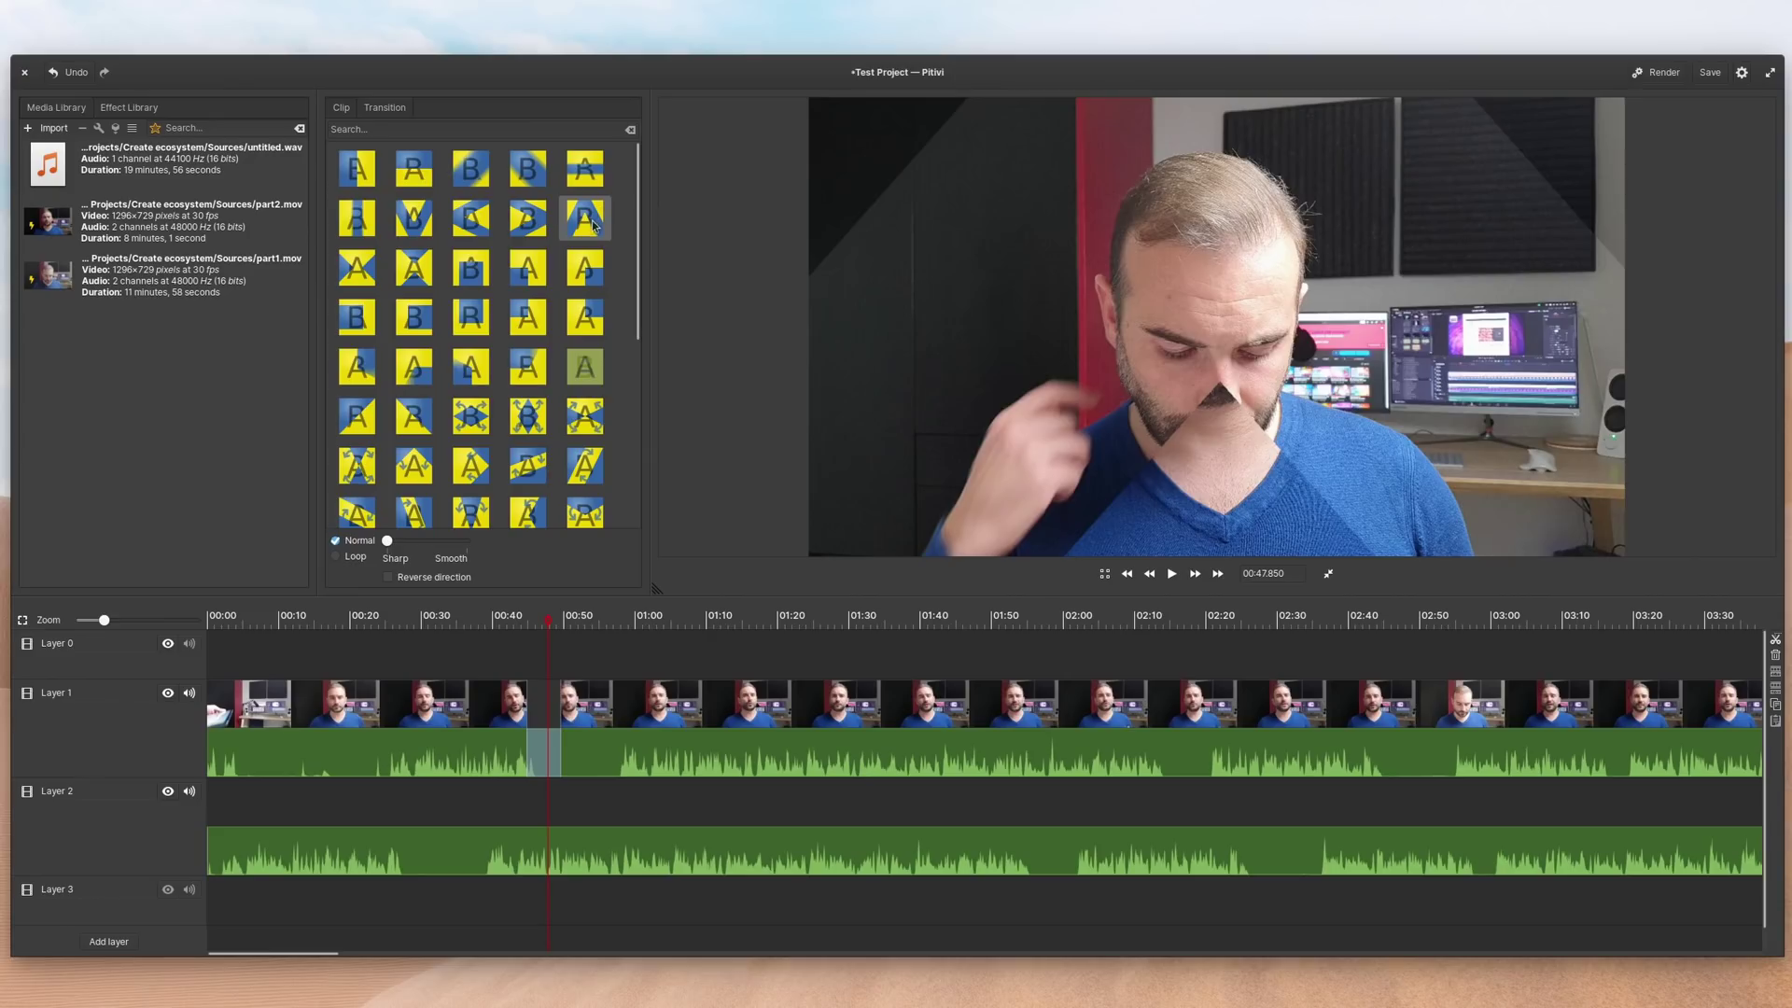
click(482, 486)
scroll(477, 476, down, 5)
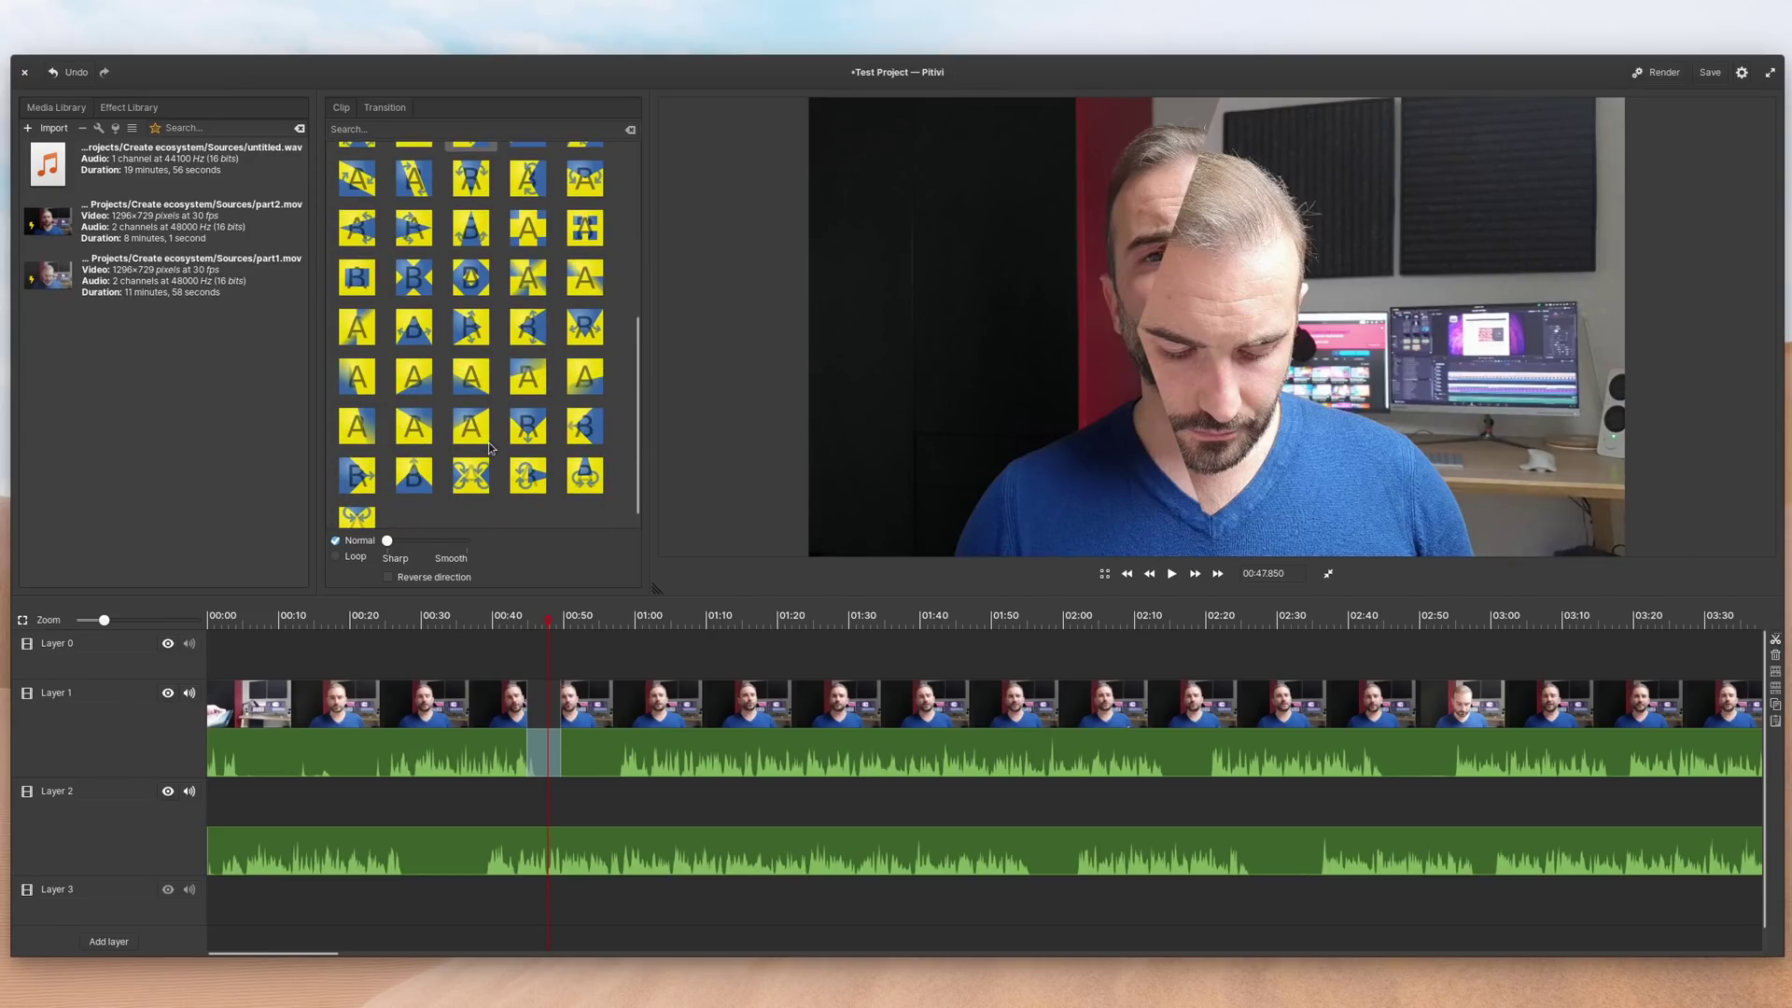
click(472, 457)
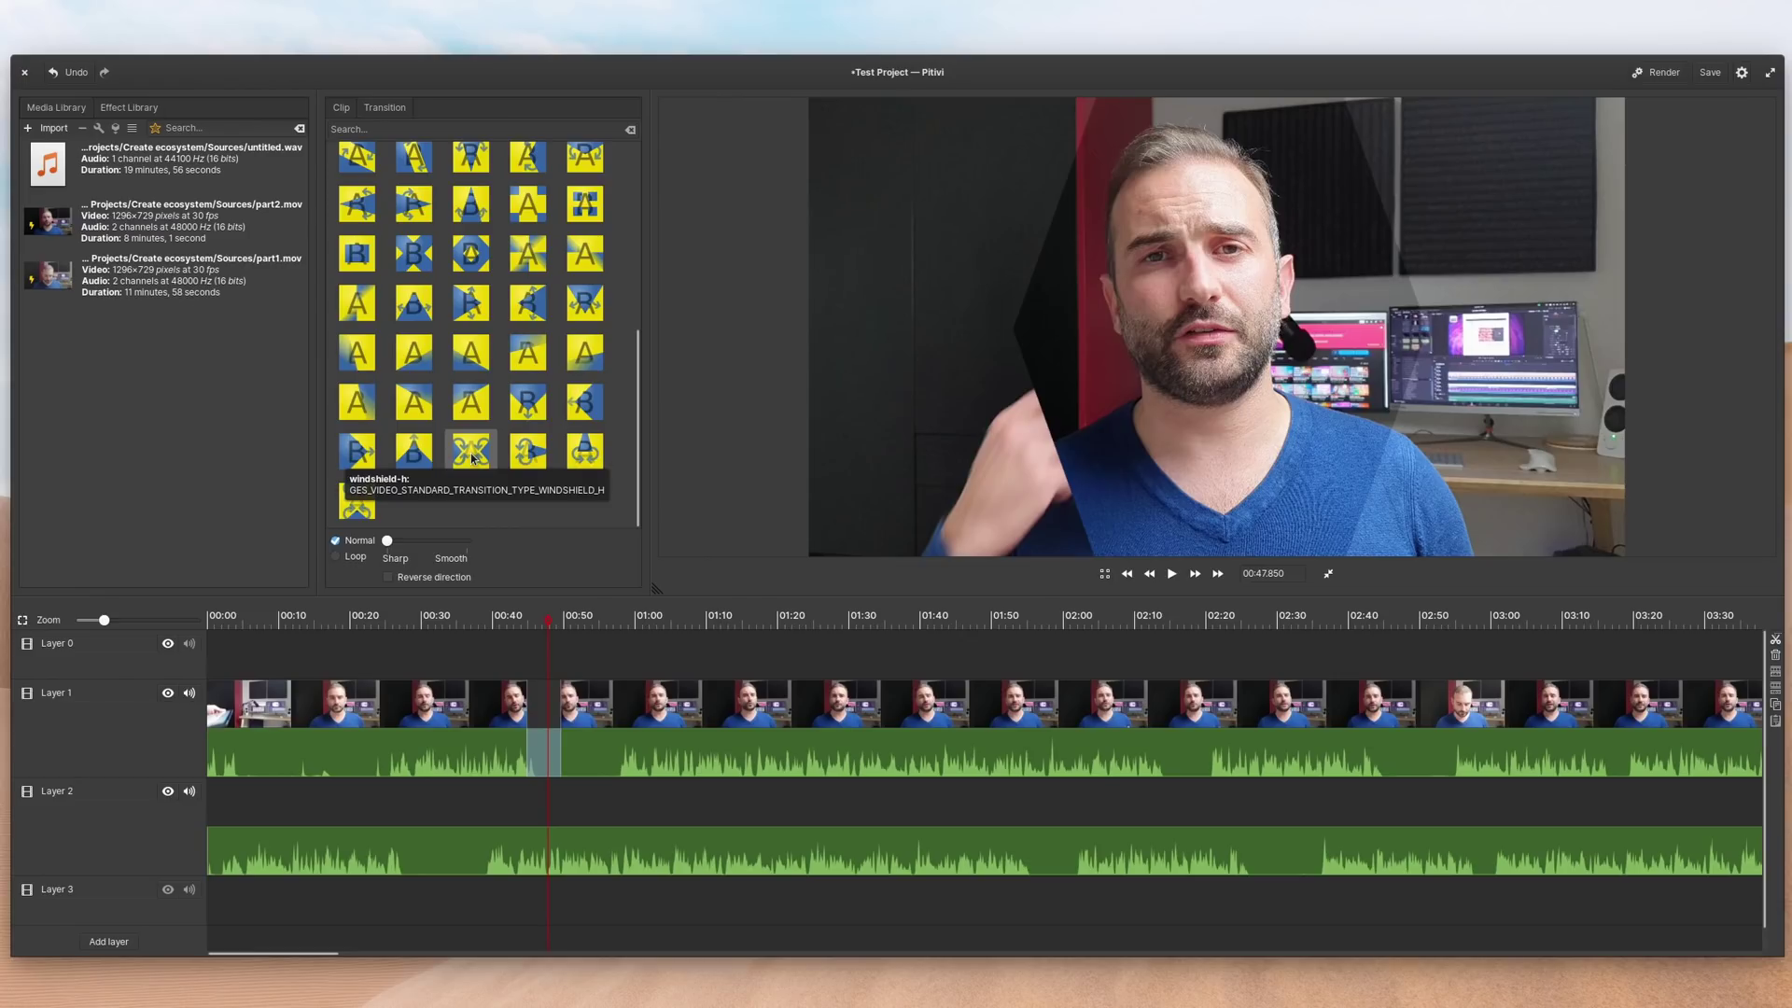
drag(387, 542, 466, 546)
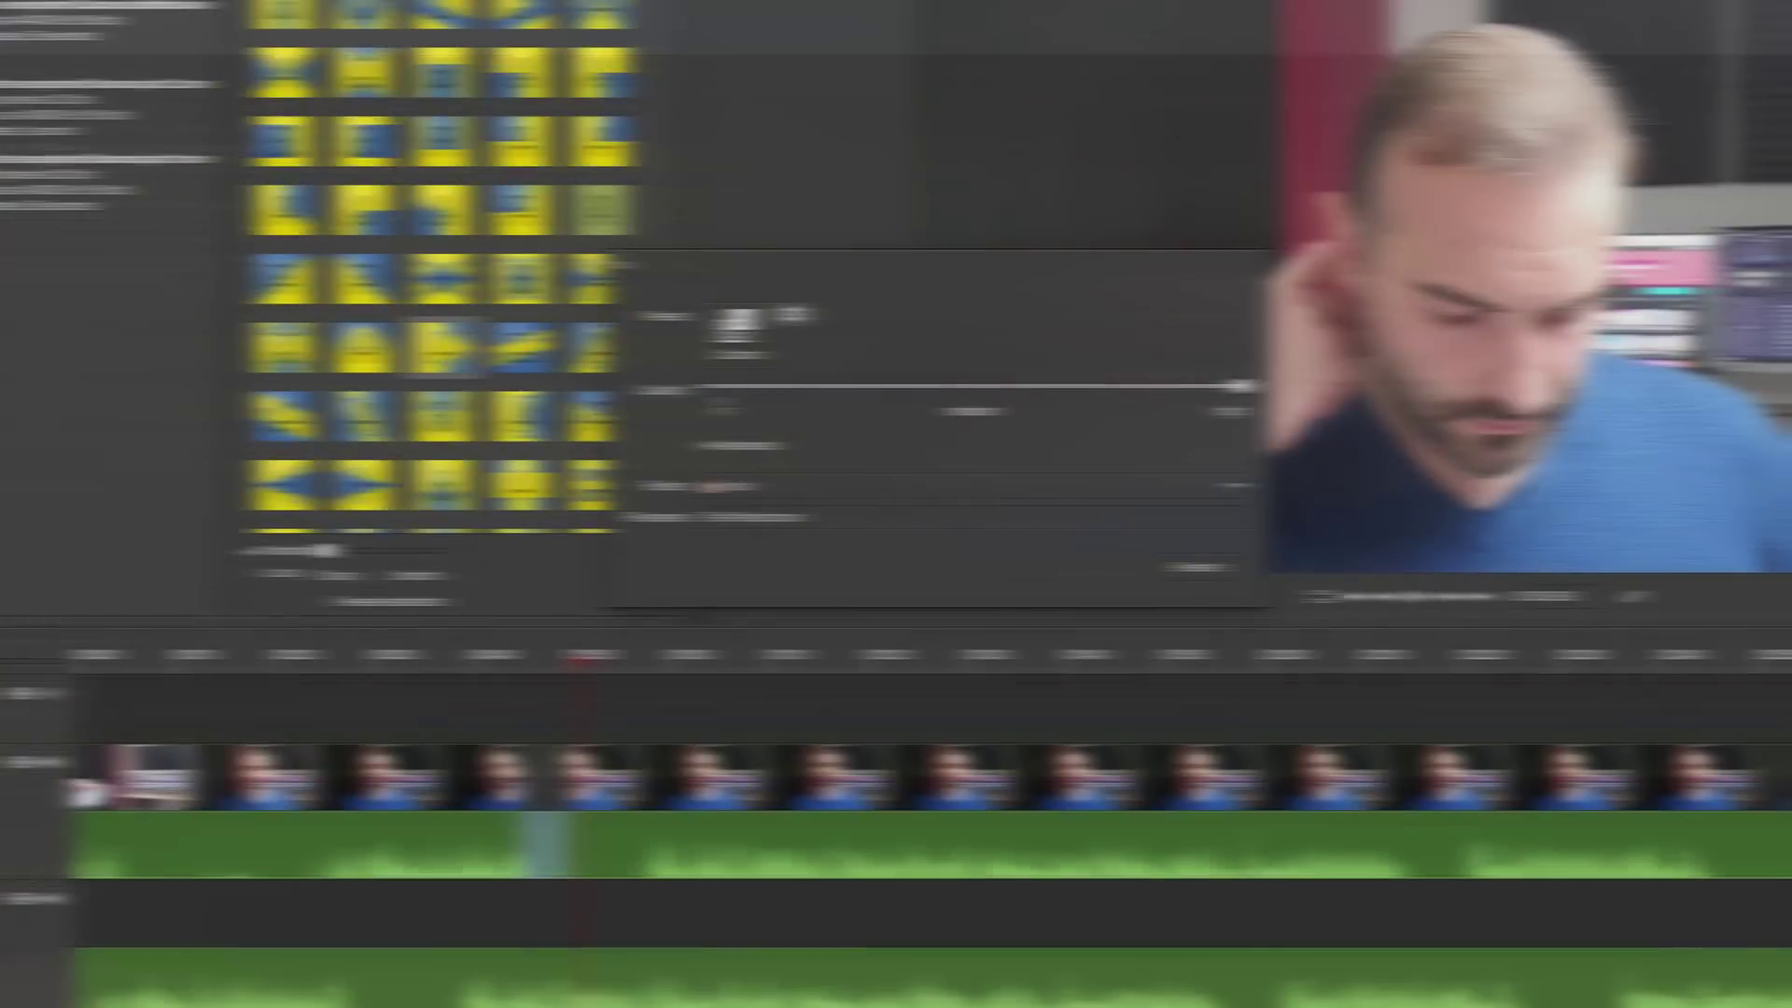
Choose the YouTube render preset and set the output folder to Desktop
click(739, 341)
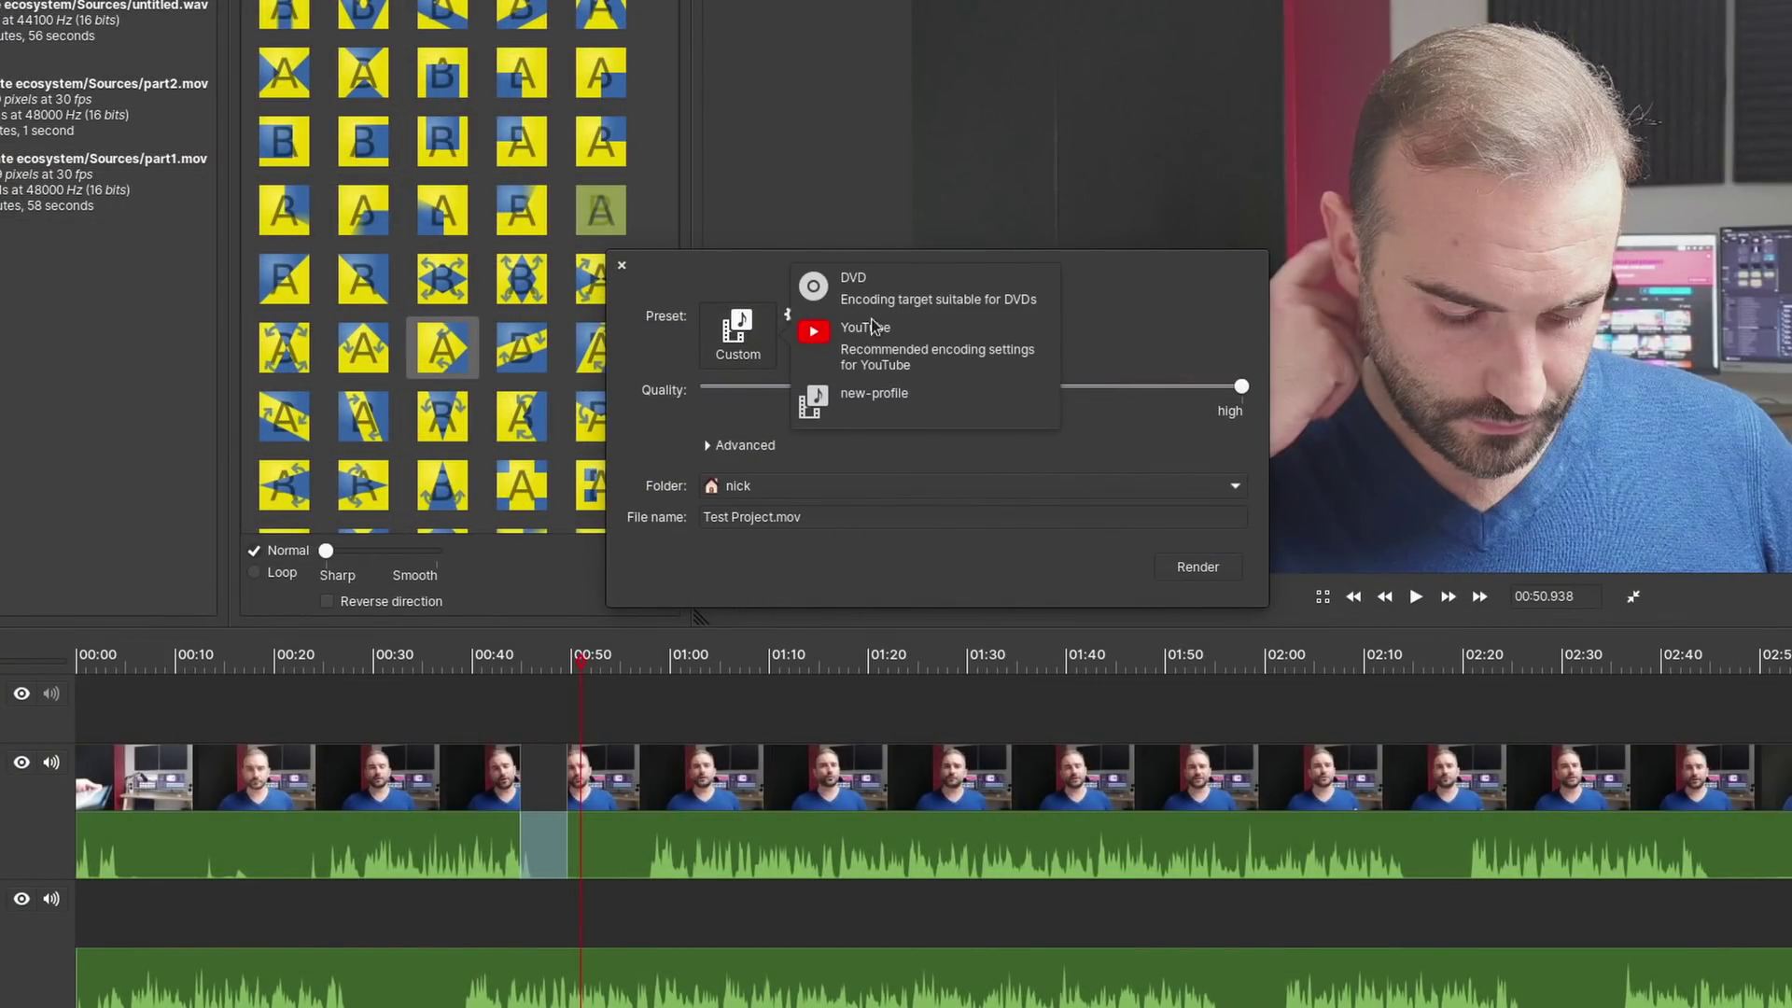
click(929, 357)
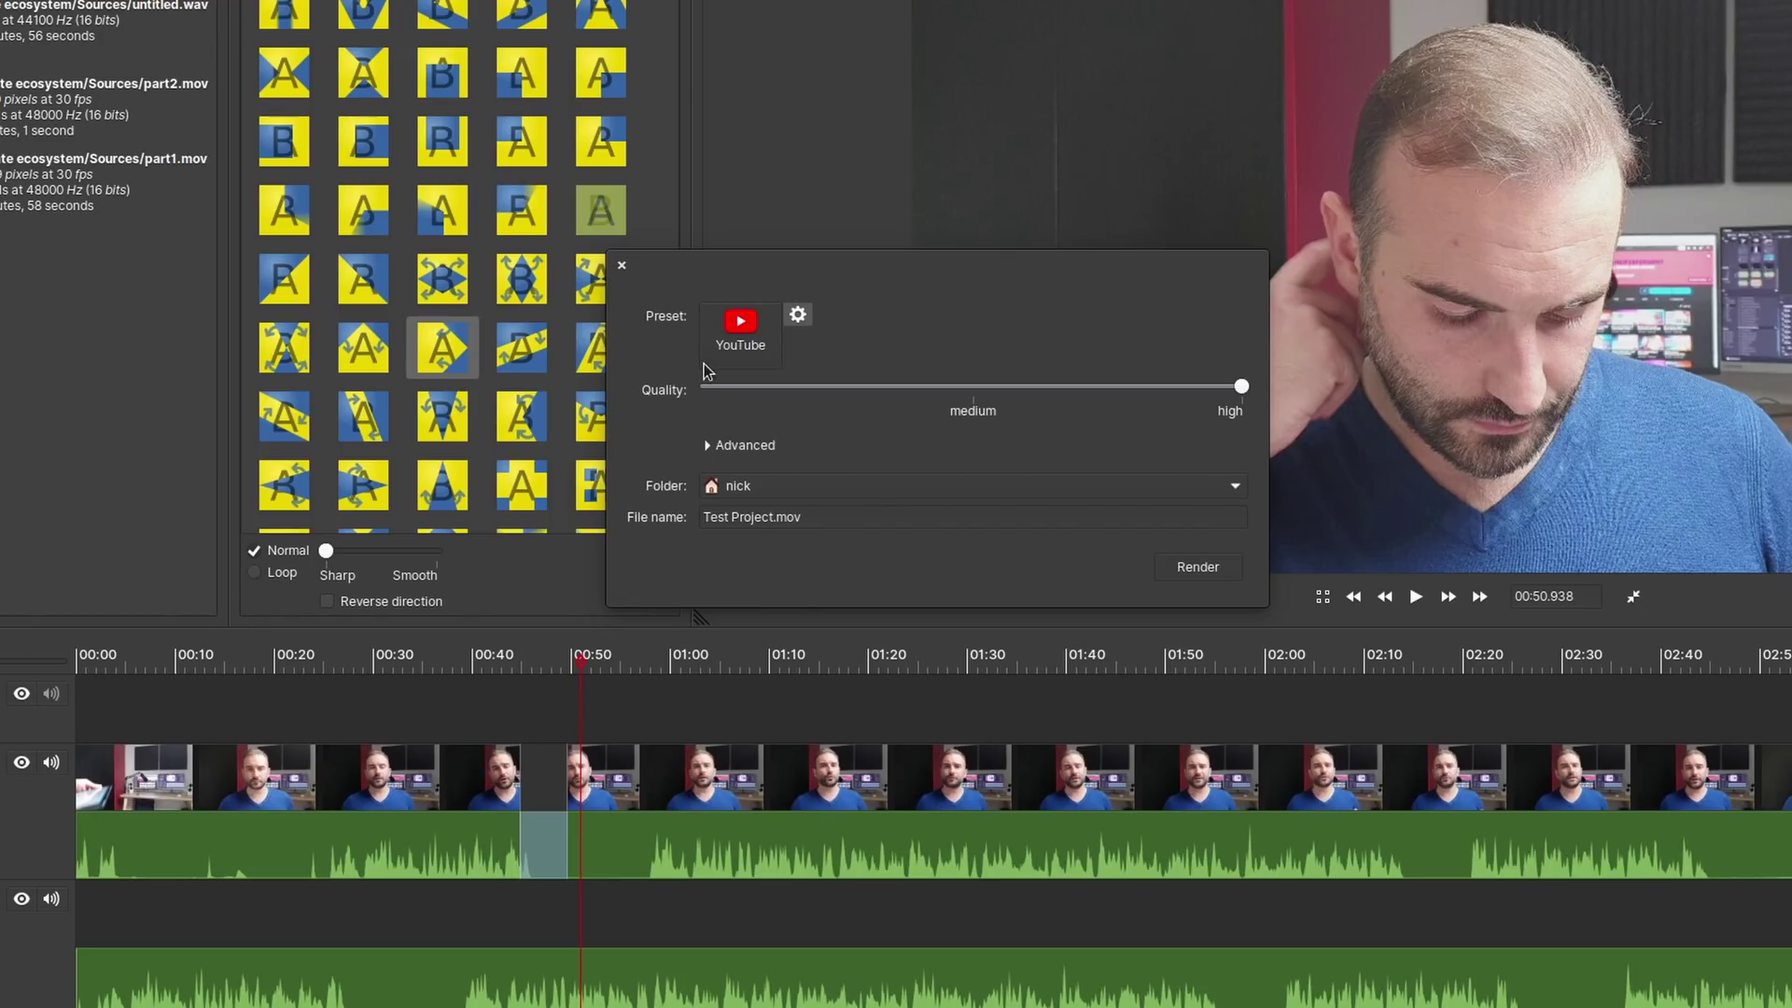
click(749, 487)
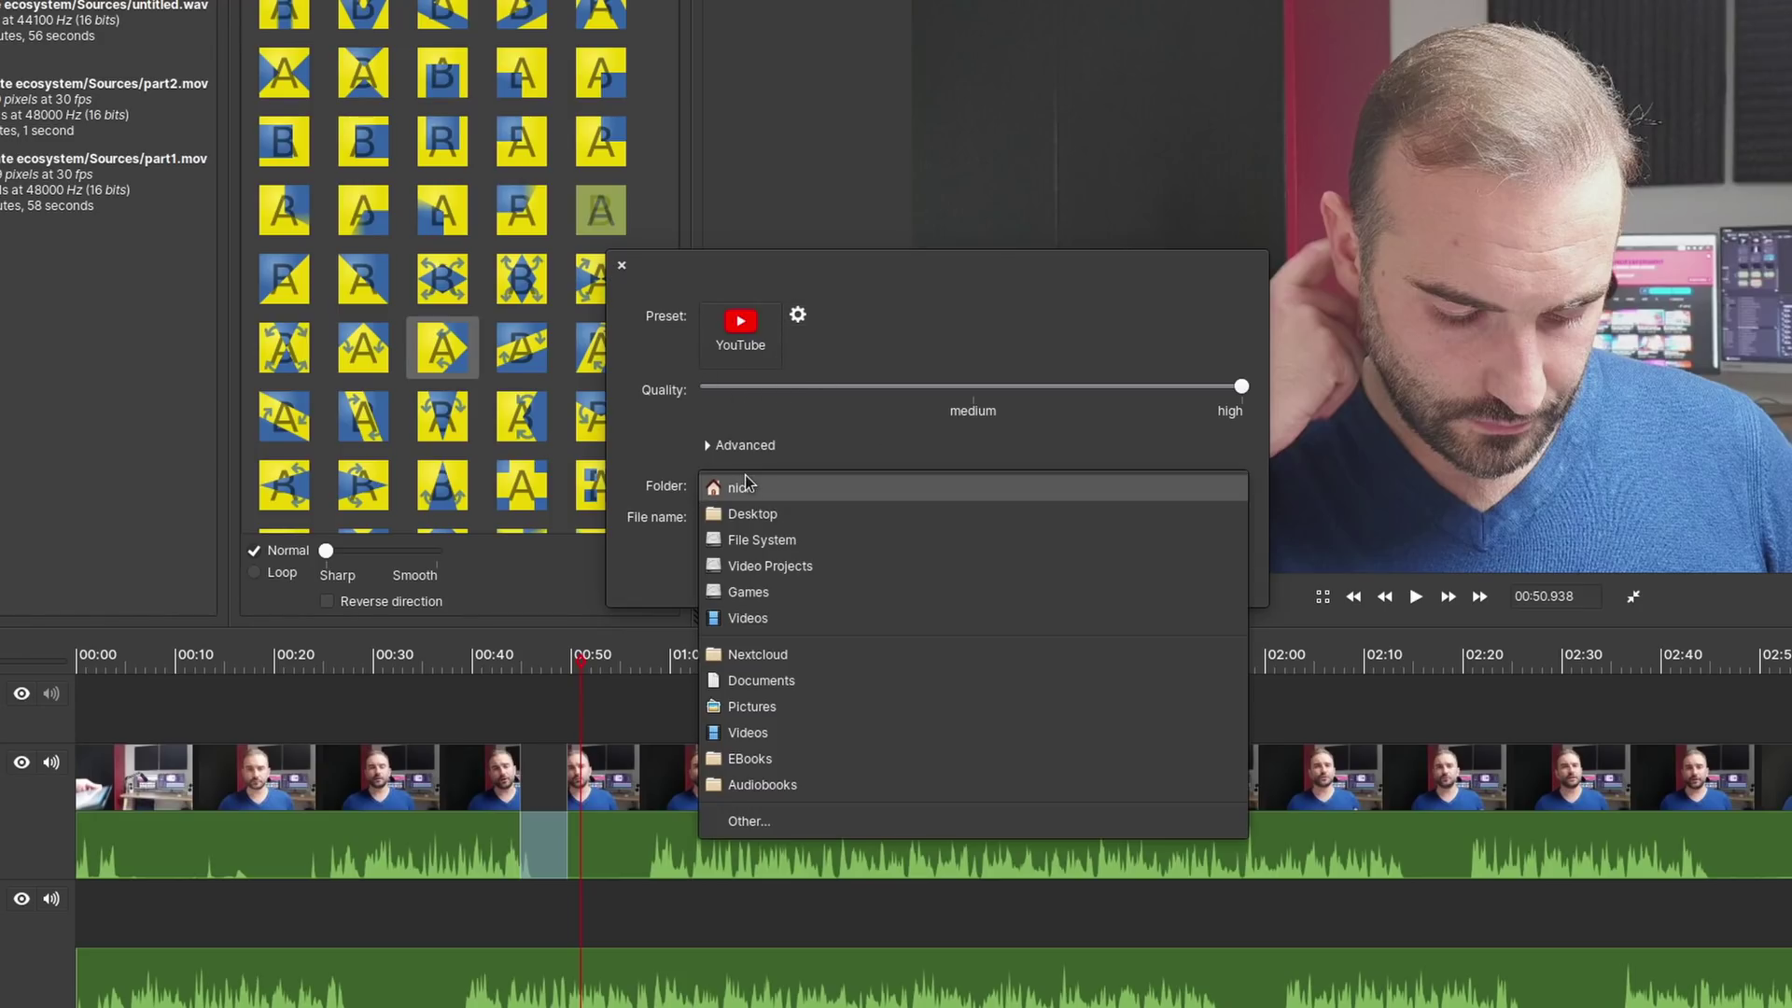
click(786, 516)
Name the render 'My Test' and expand the Advanced render options
text(My Test)
click(745, 446)
drag(650, 211, 986, 174)
Set the render container format to MP4 and the frame rate to 60 fps
click(814, 373)
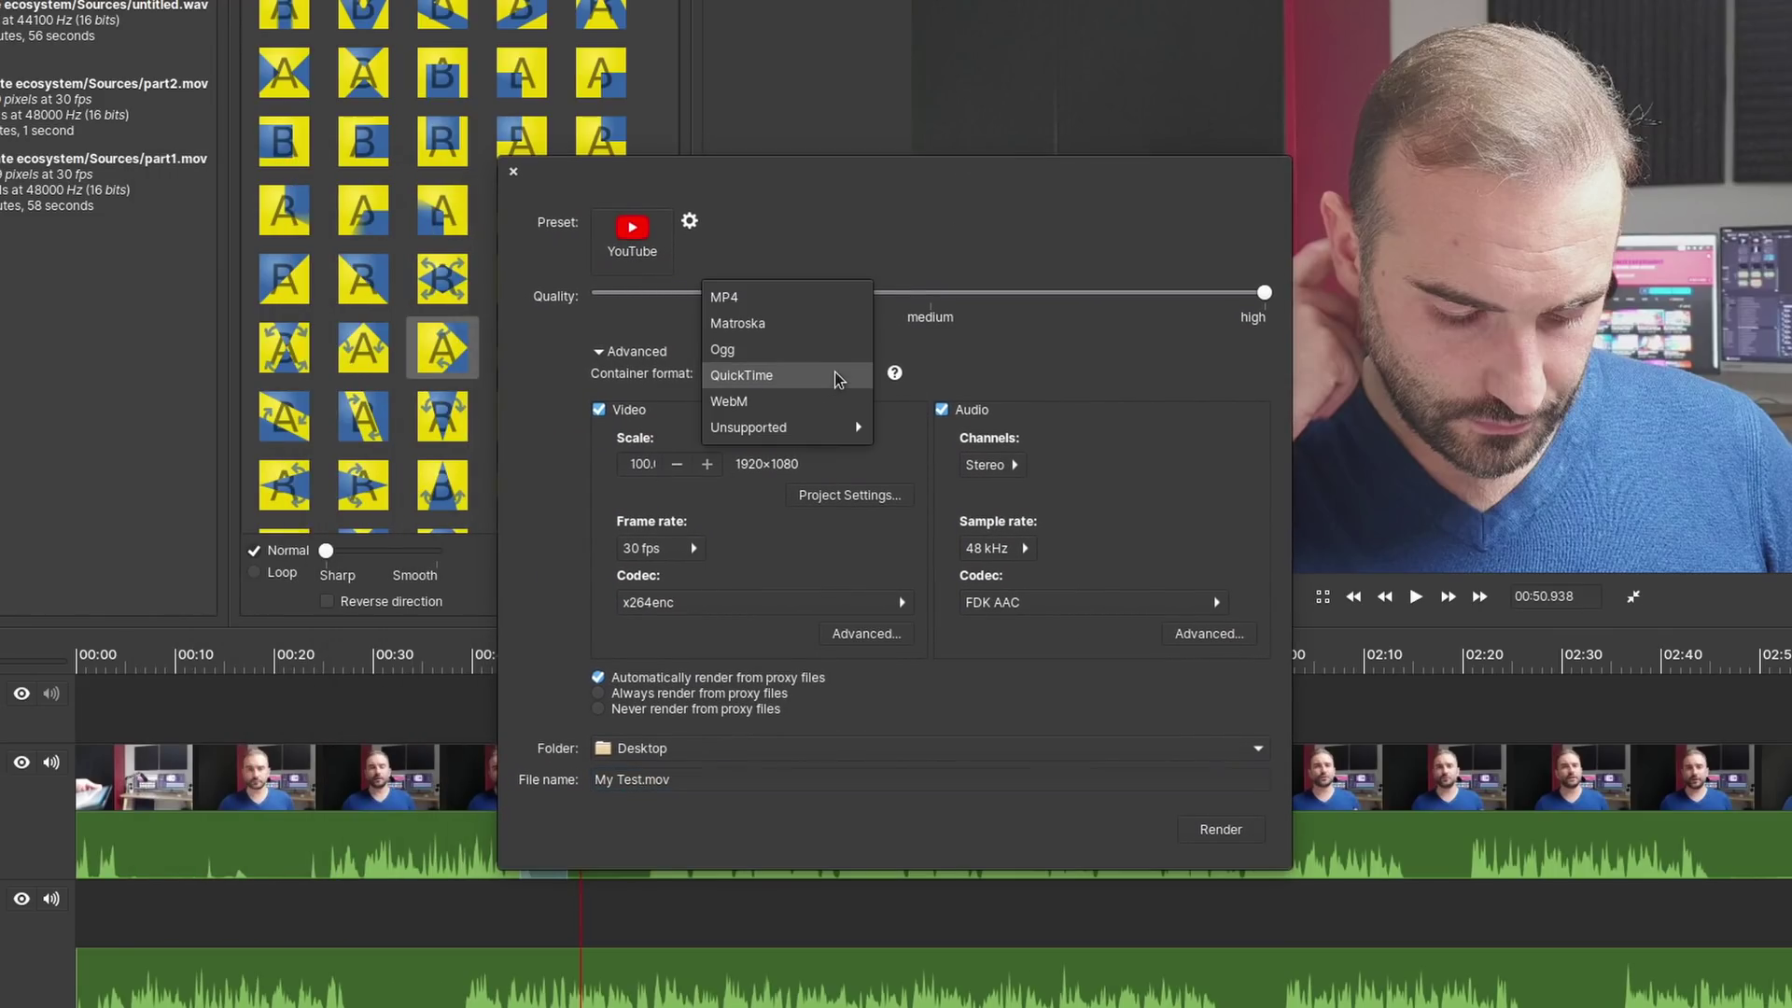
click(834, 299)
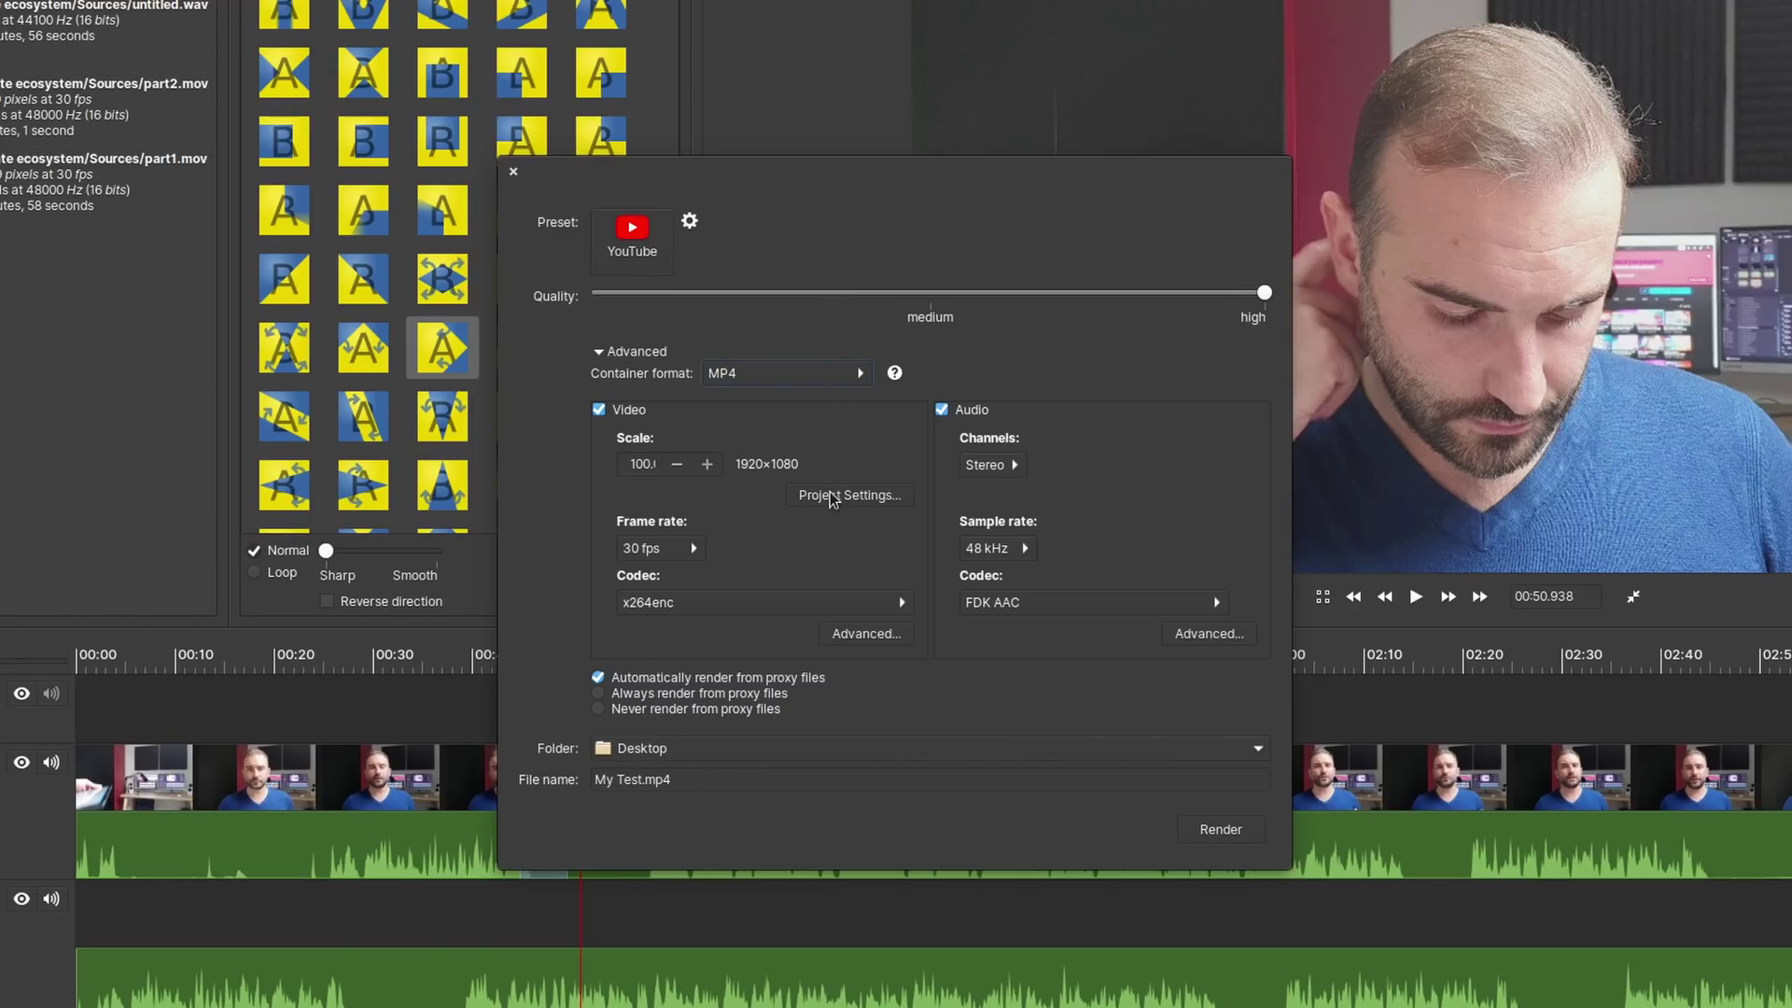
click(674, 551)
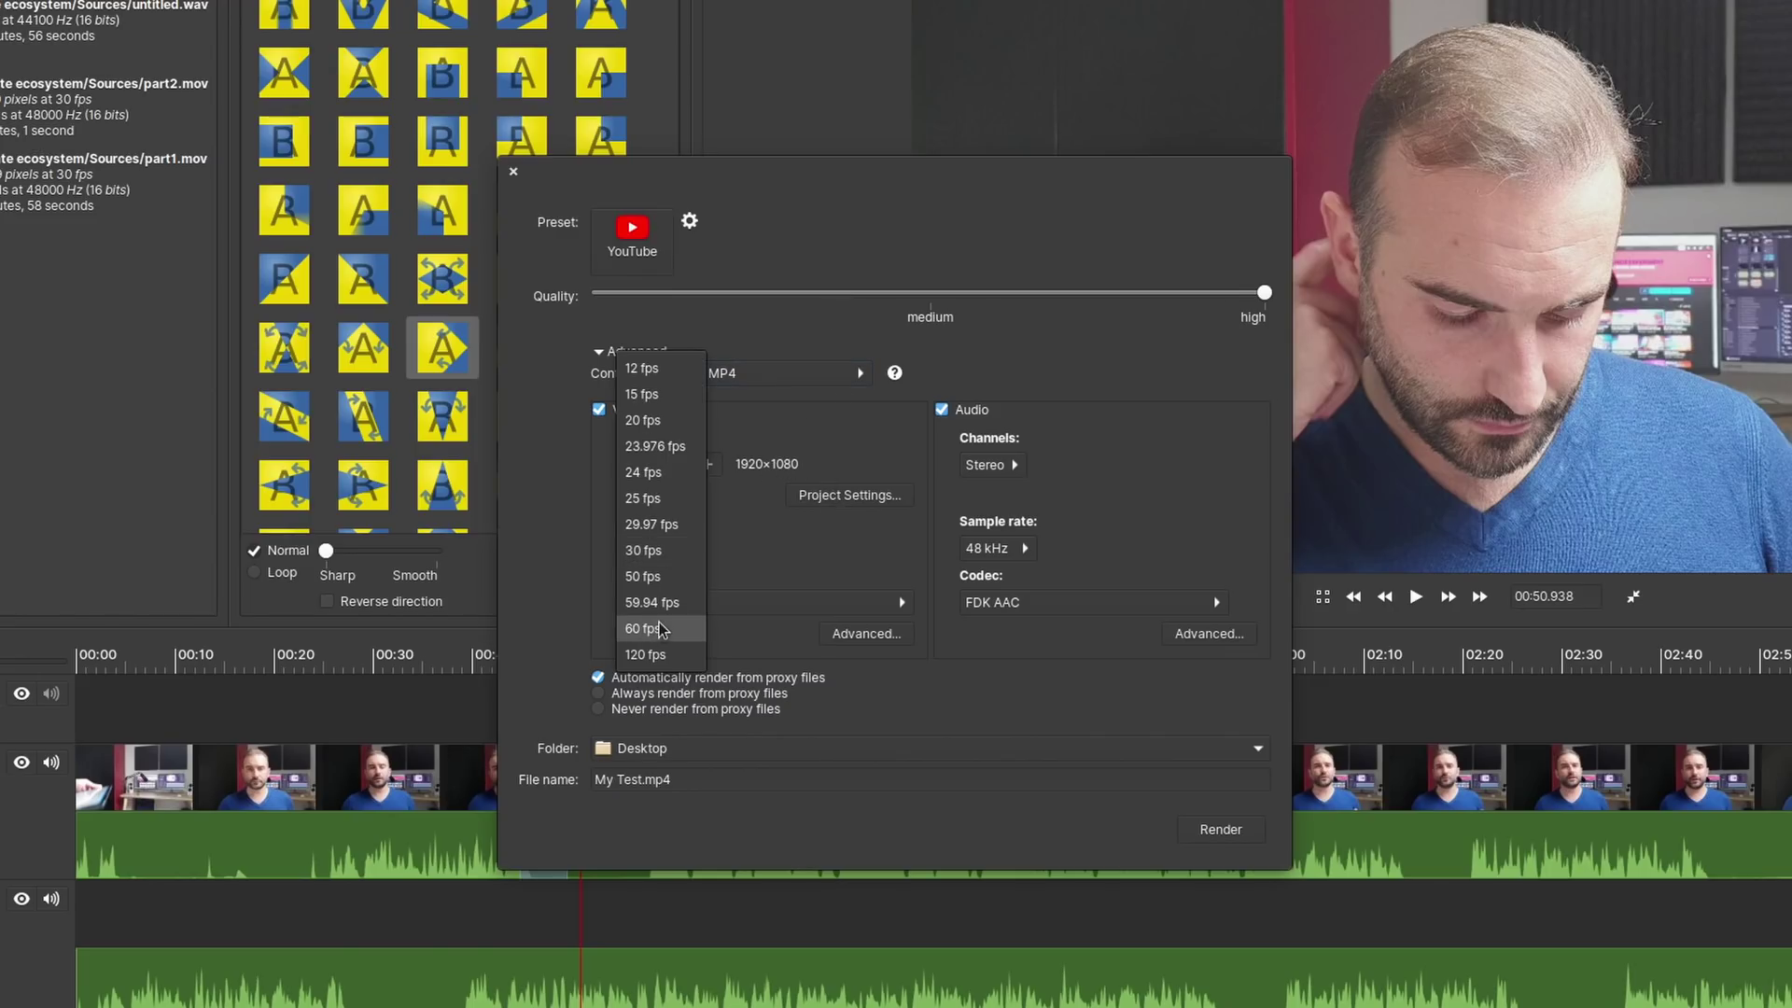
click(659, 628)
Confirm x264enc and FDK AAC codecs, keeping 48 kHz sample rate and Stereo channels
click(767, 603)
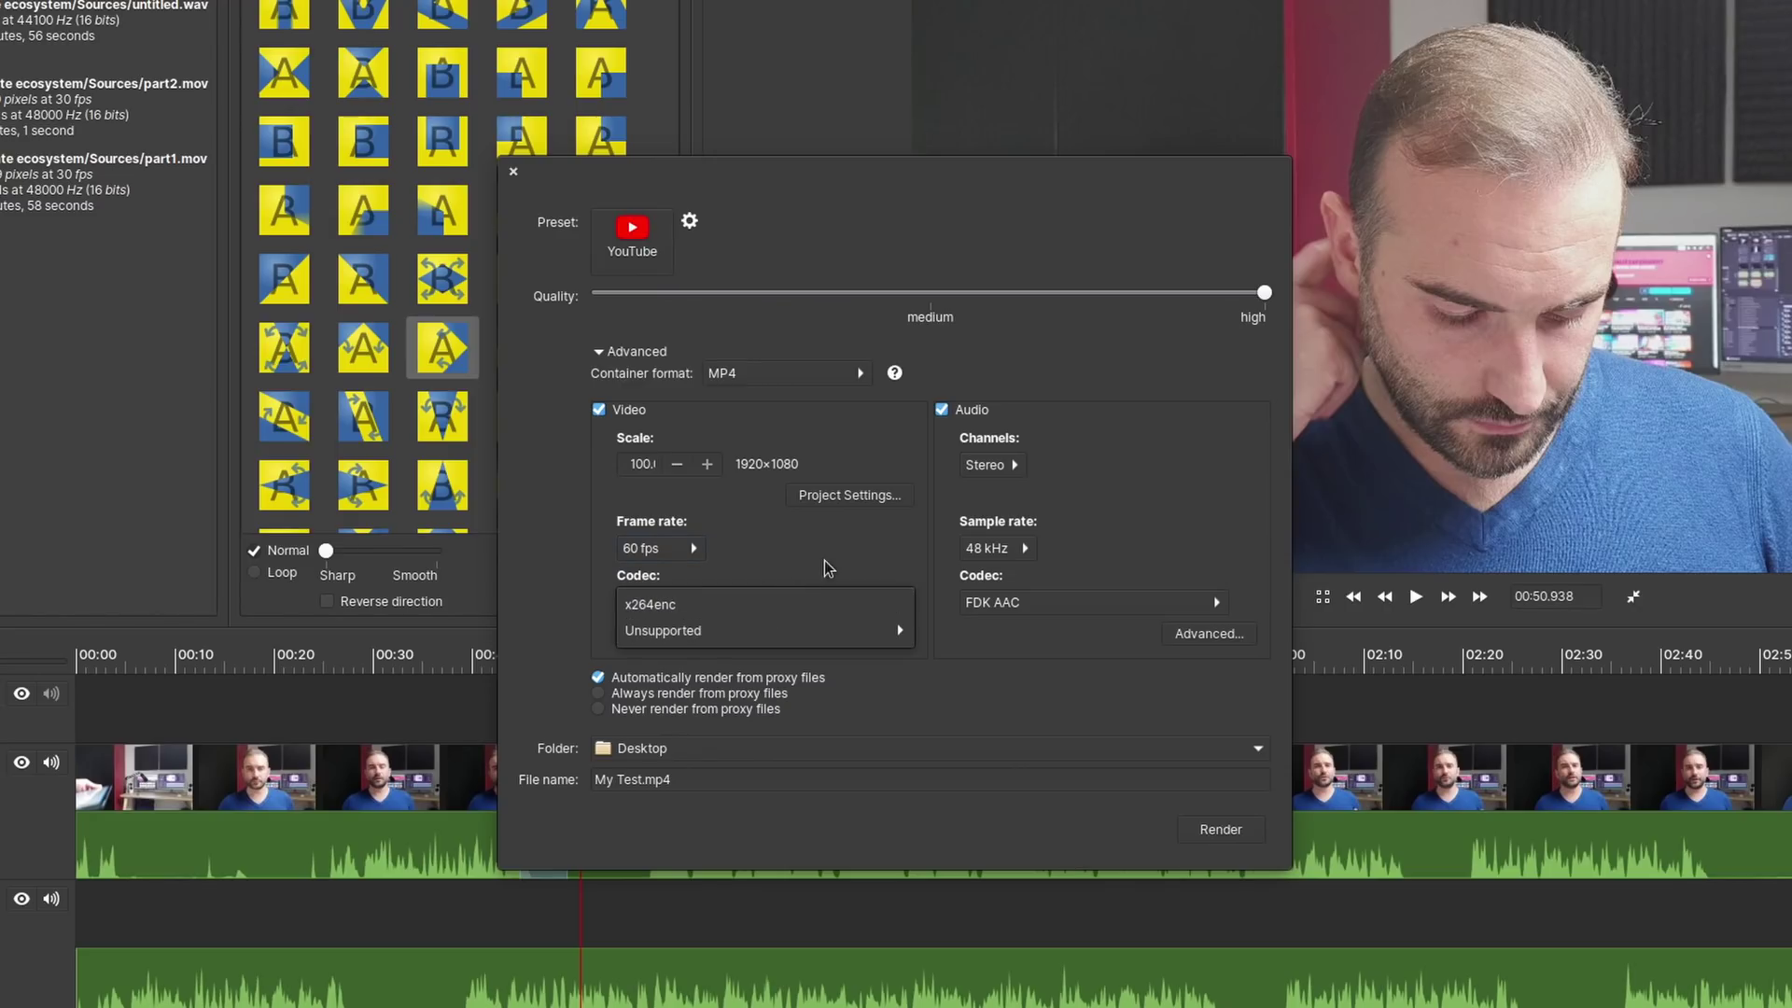
click(1039, 602)
click(998, 550)
click(1060, 474)
click(991, 467)
click(1137, 452)
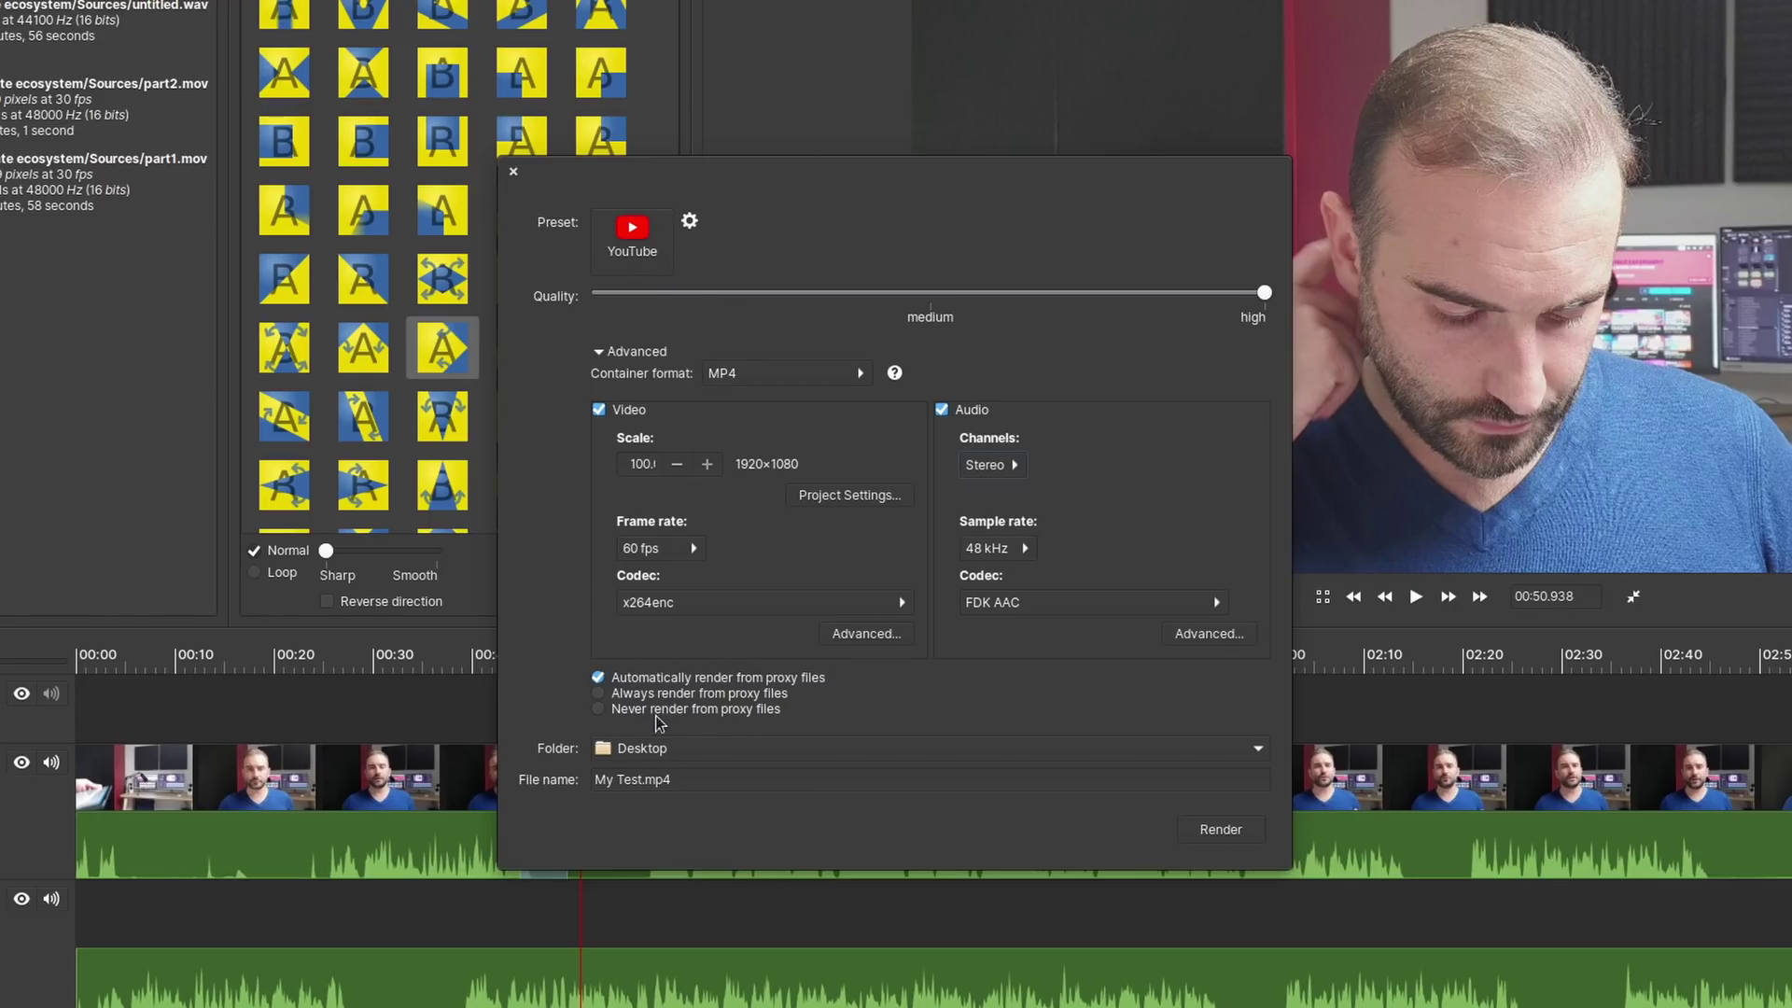
mouse_move(672, 684)
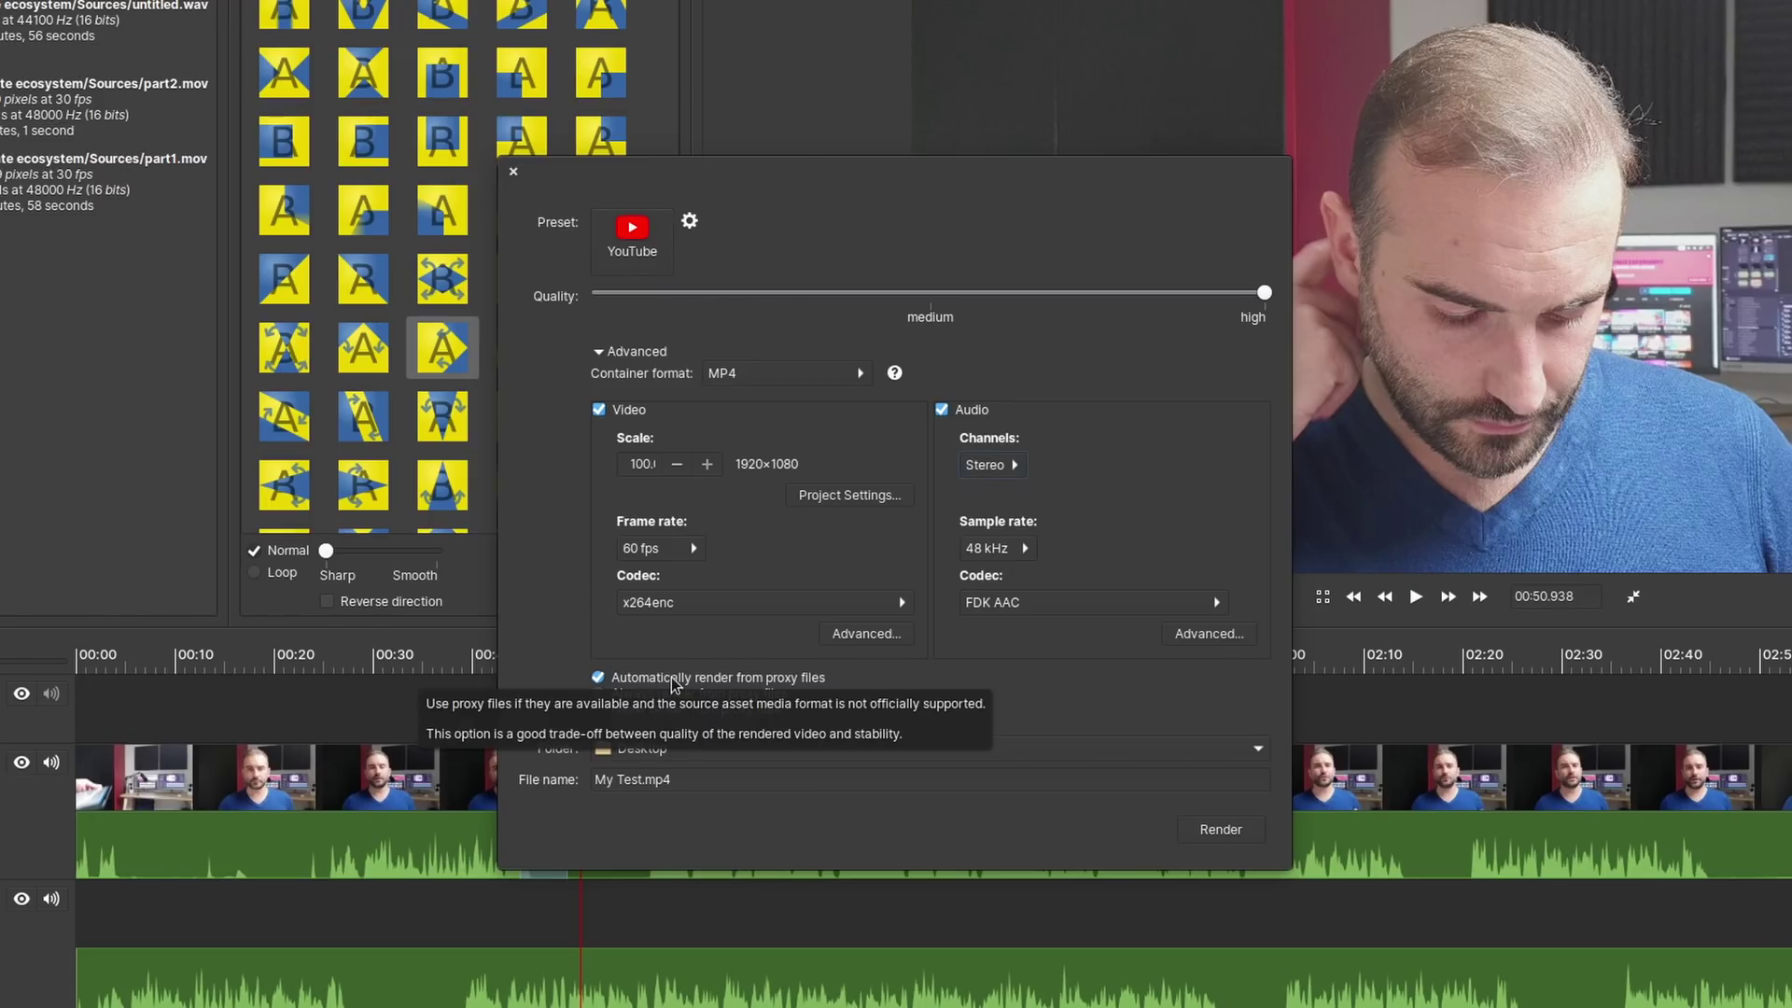